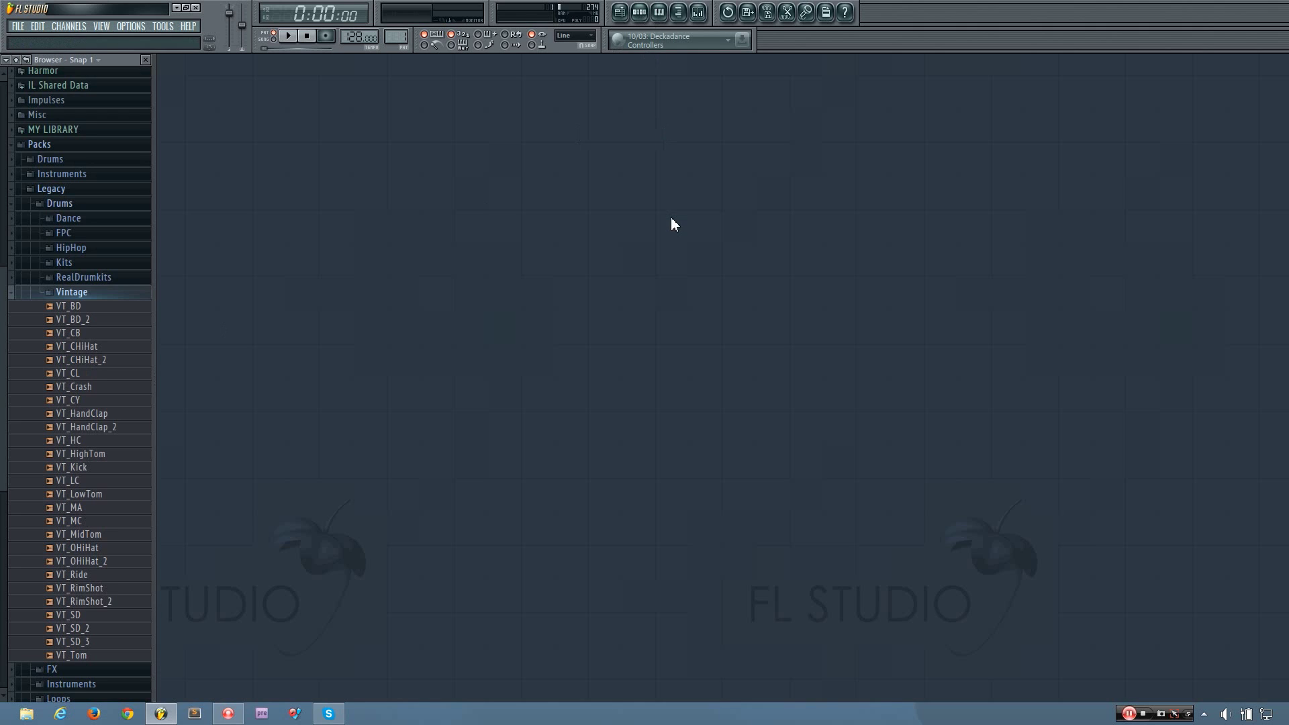
Open the step sequencer with its Sampler channel and drag it to the workspace centre.
click(640, 12)
drag(755, 179, 625, 224)
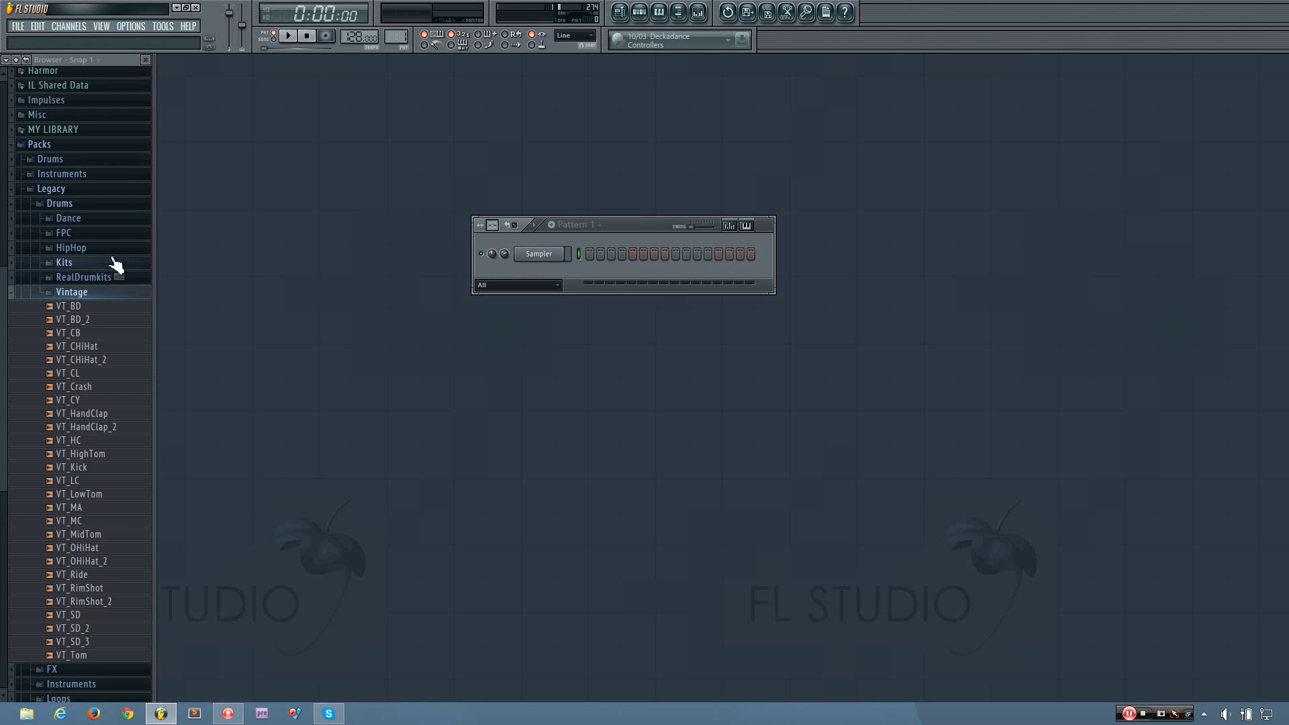
Drag in VT_Crash as a channel, then audition VT_BD samples and load VT_BD into a new channel.
drag(76, 389, 546, 273)
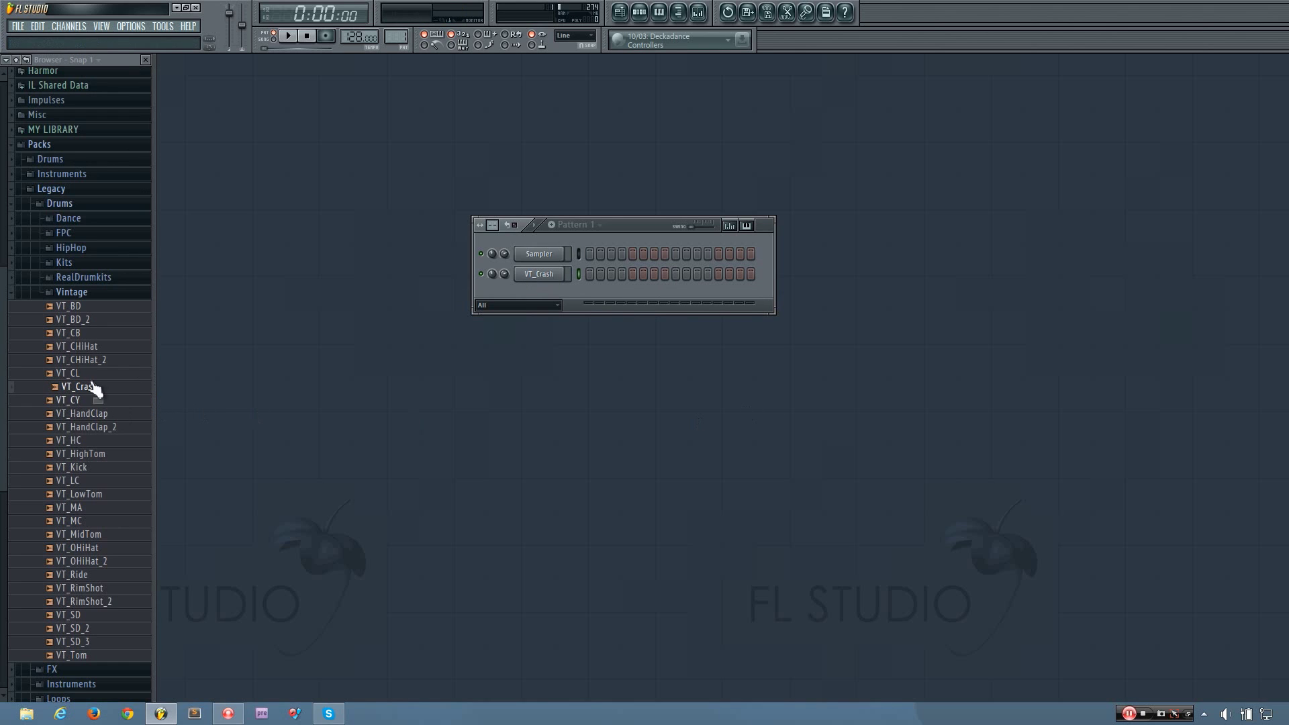
click(87, 320)
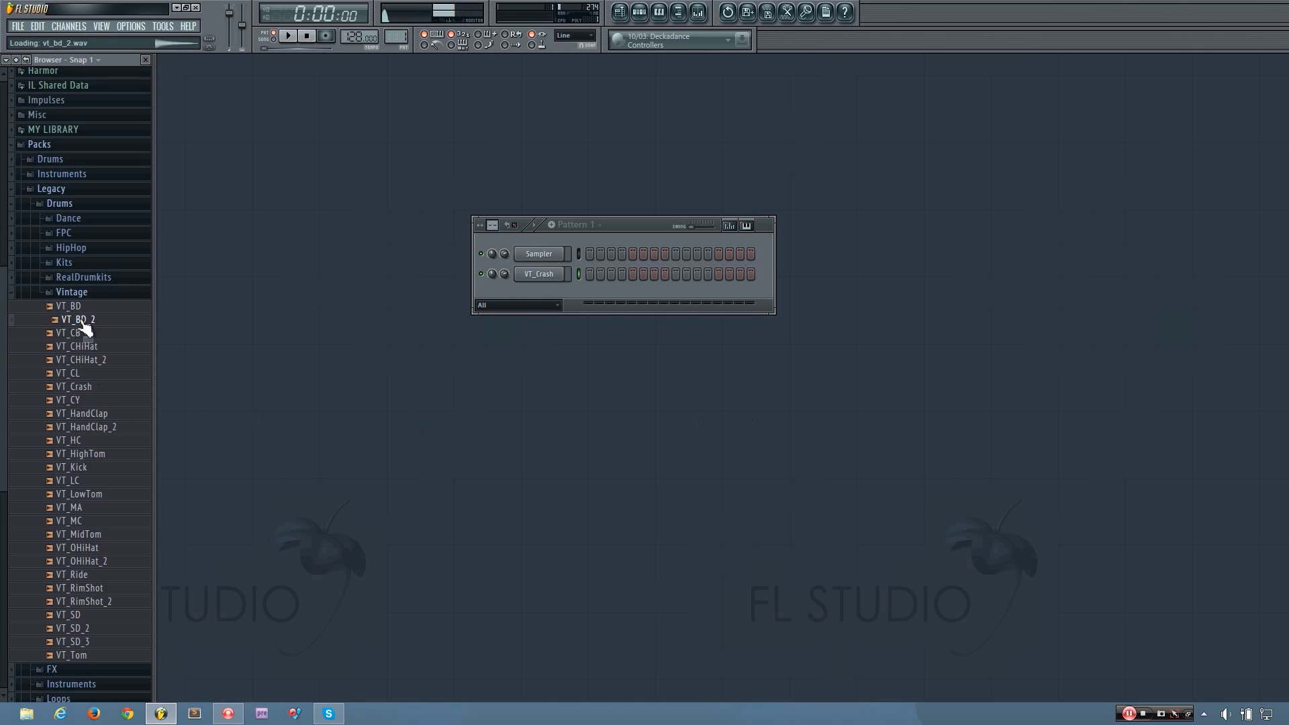
click(90, 308)
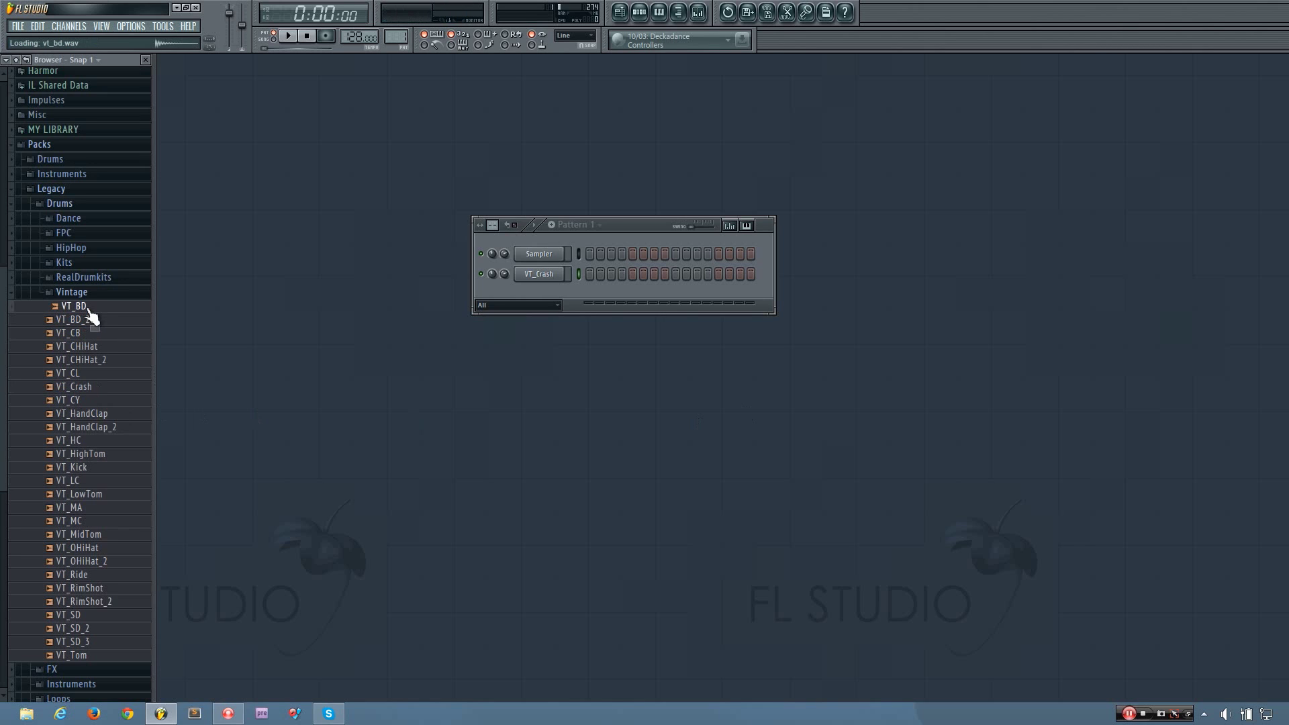
right_click(78, 307)
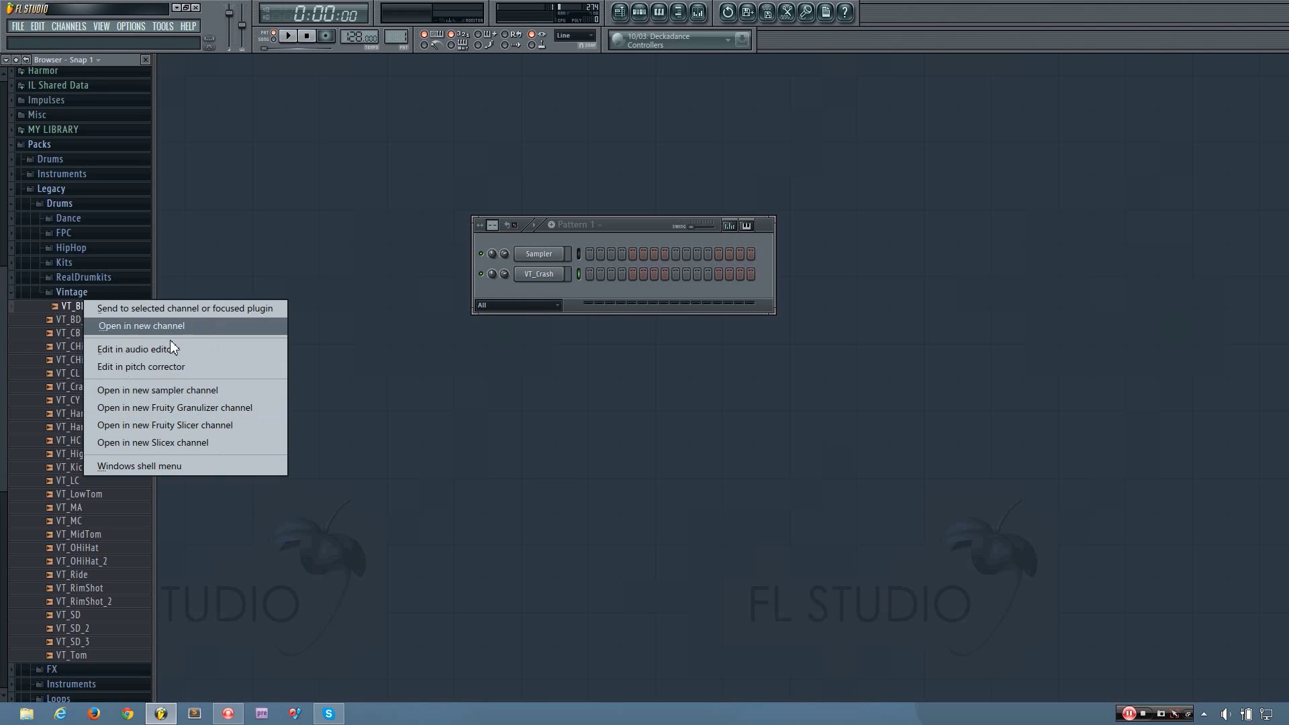
click(190, 329)
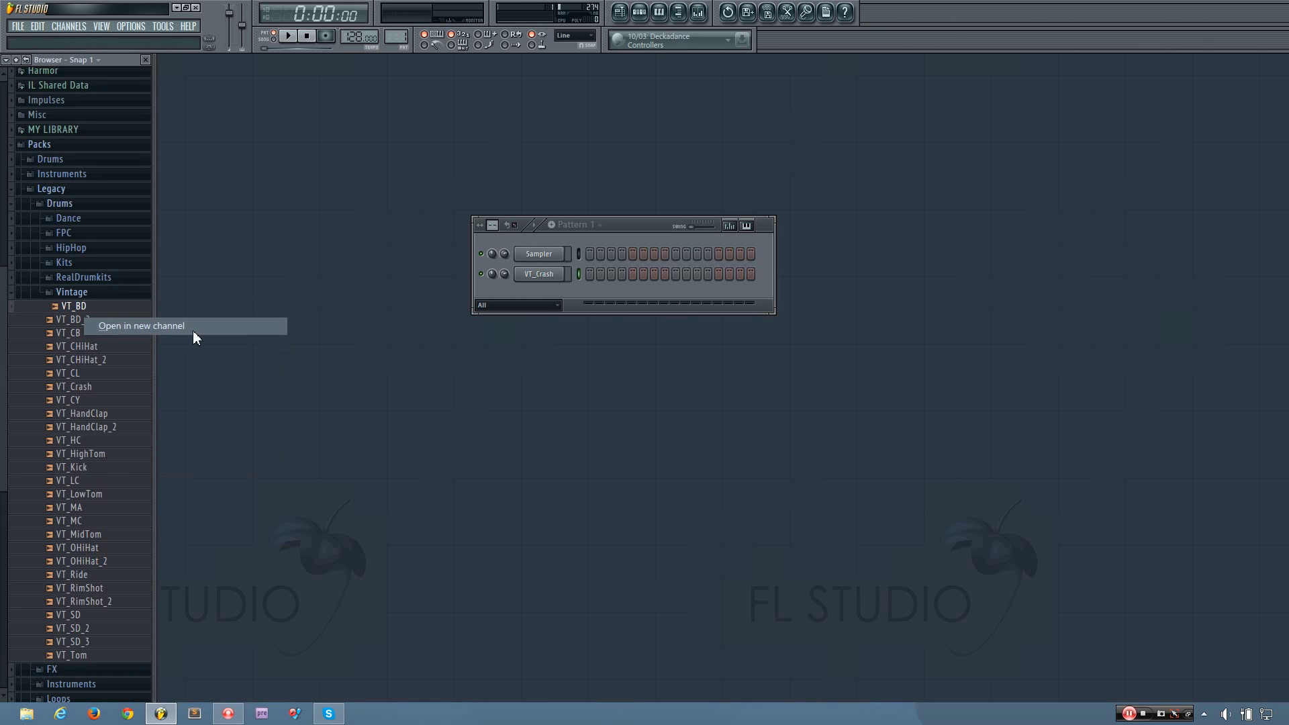
click(574, 275)
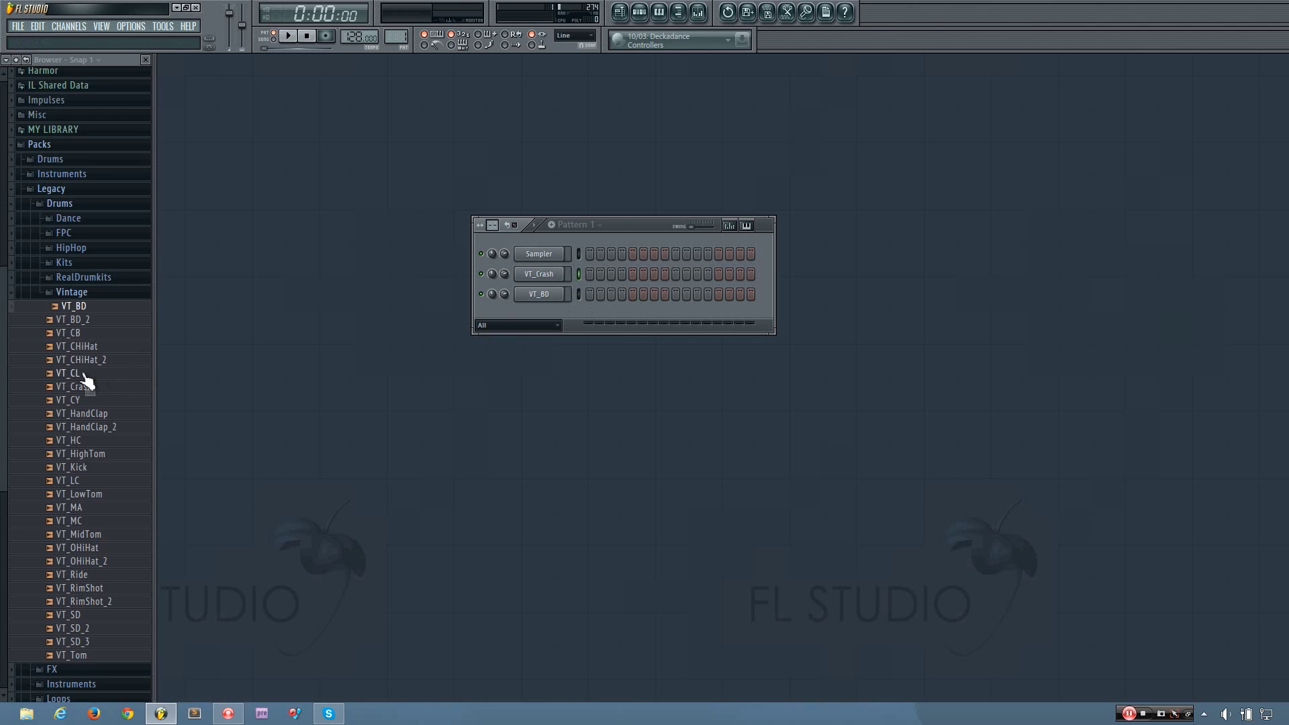
Drop VT_CL, VT_BD, then VT_CHiHat onto the second channel to replace its sample.
drag(84, 376, 542, 275)
drag(80, 308, 579, 272)
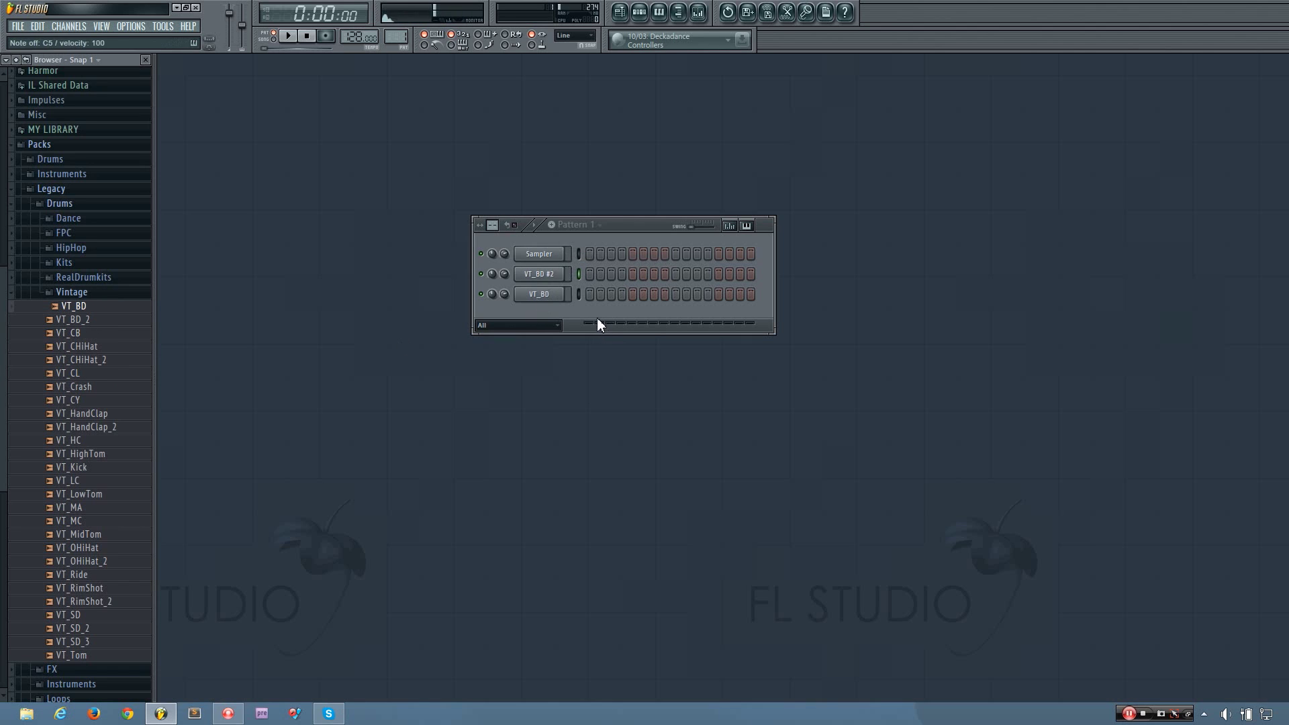
drag(114, 348, 570, 271)
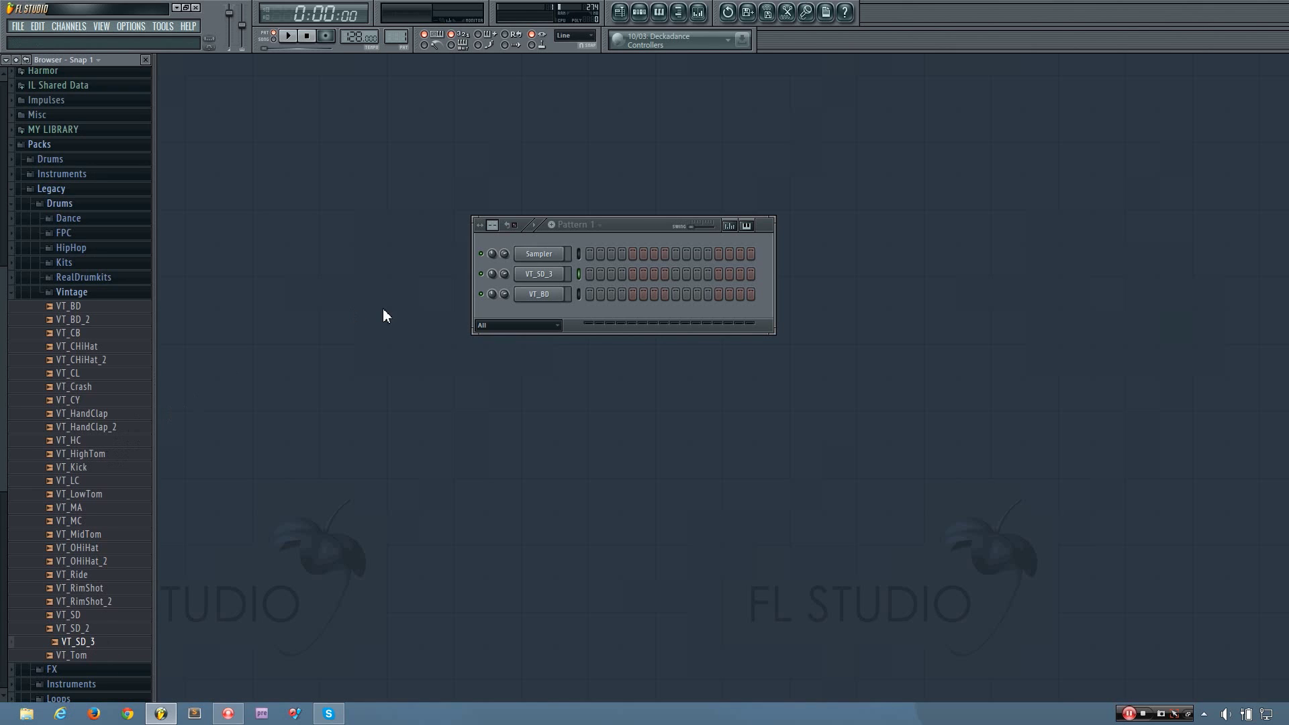
Delete the Sampler channel and confirm.
right_click(547, 256)
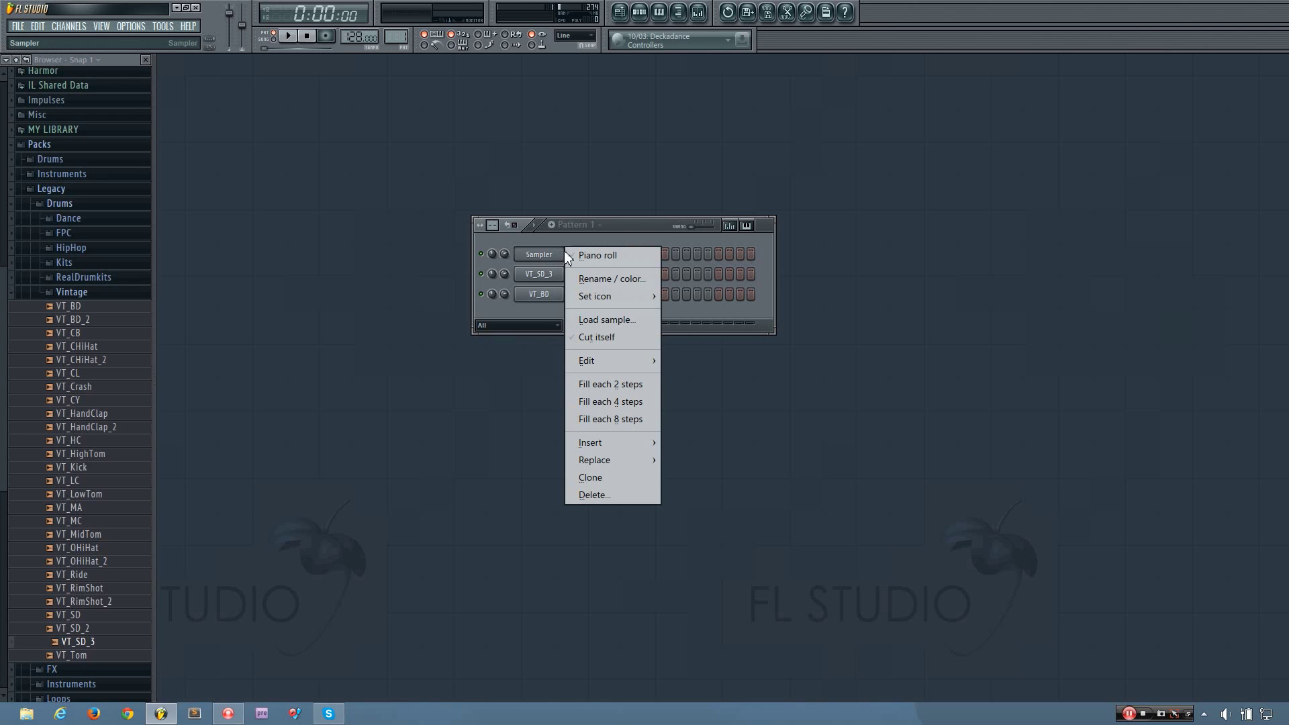
click(625, 494)
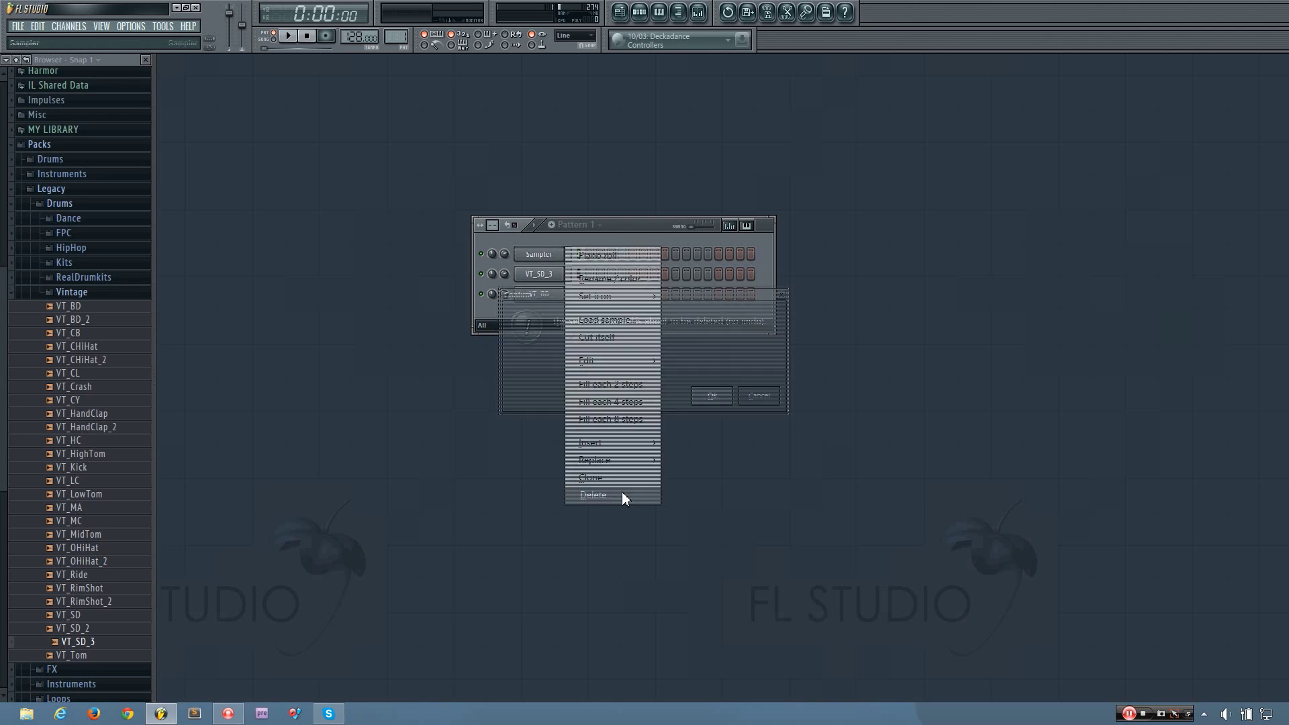
click(716, 396)
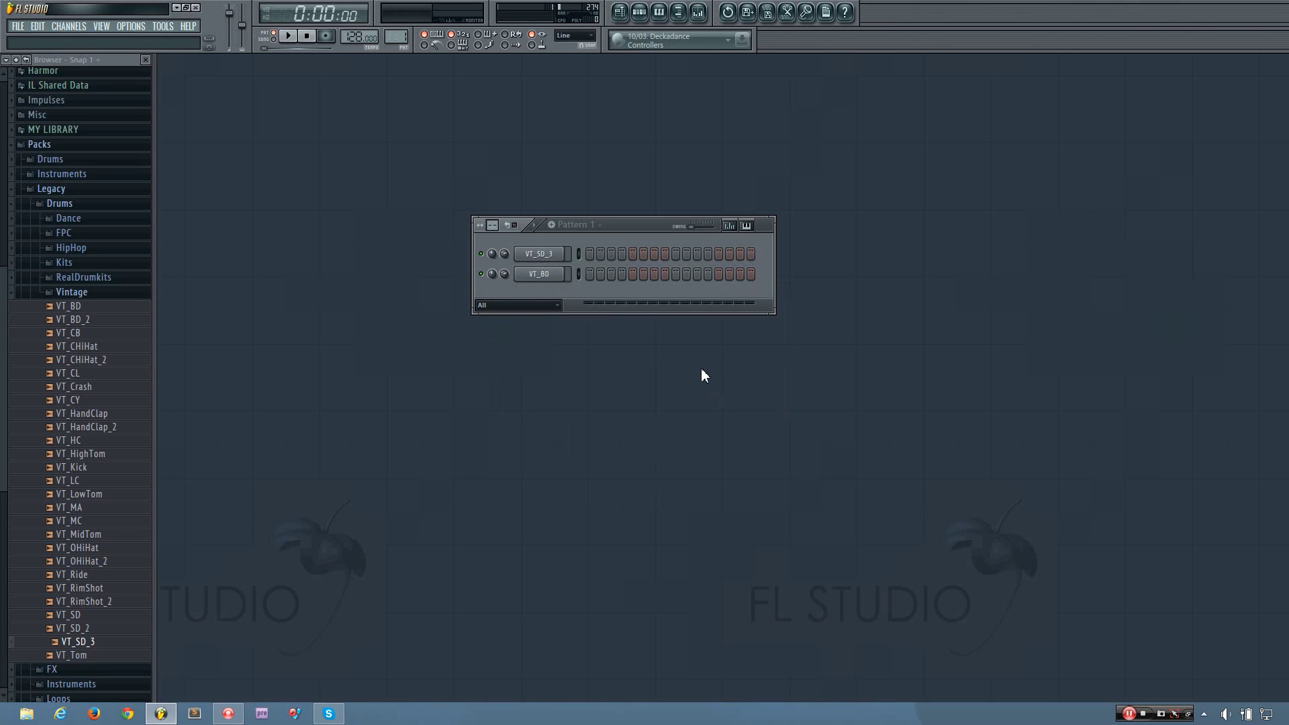
Clone the VT_SD_3 channel, then delete the VT_SD_3 #2 clone.
right_click(556, 258)
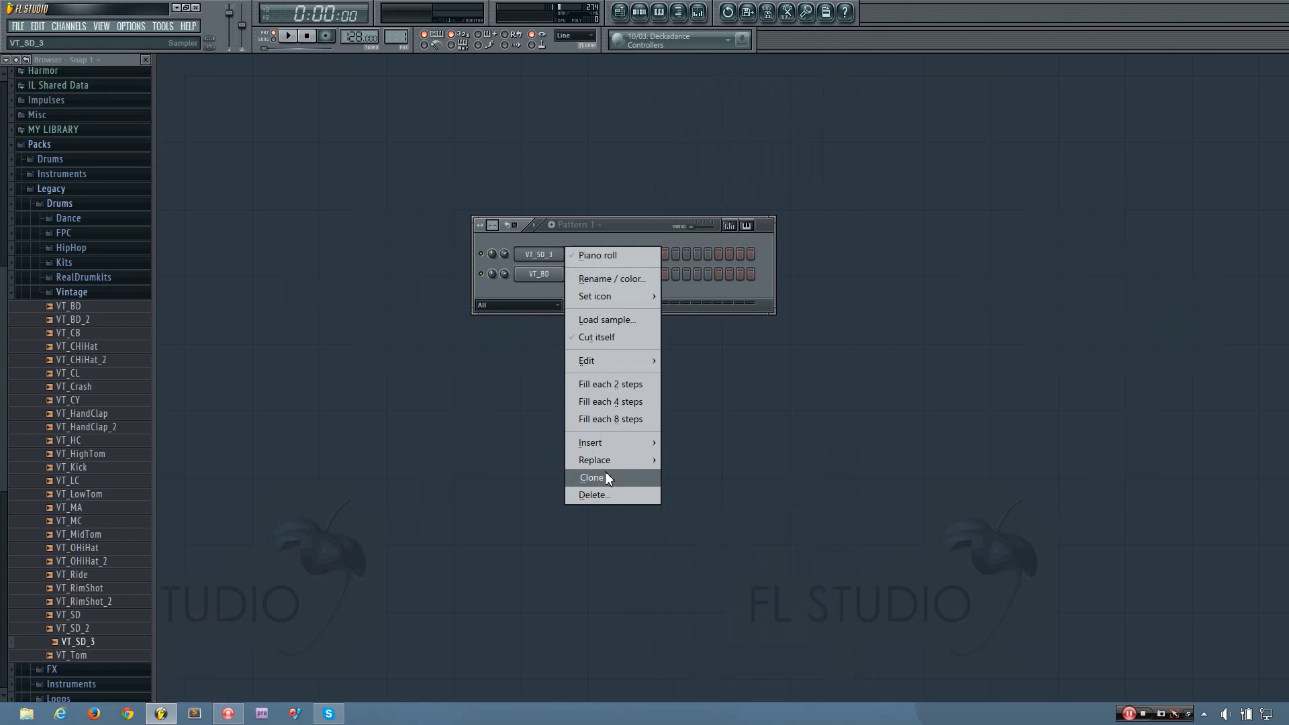
click(607, 473)
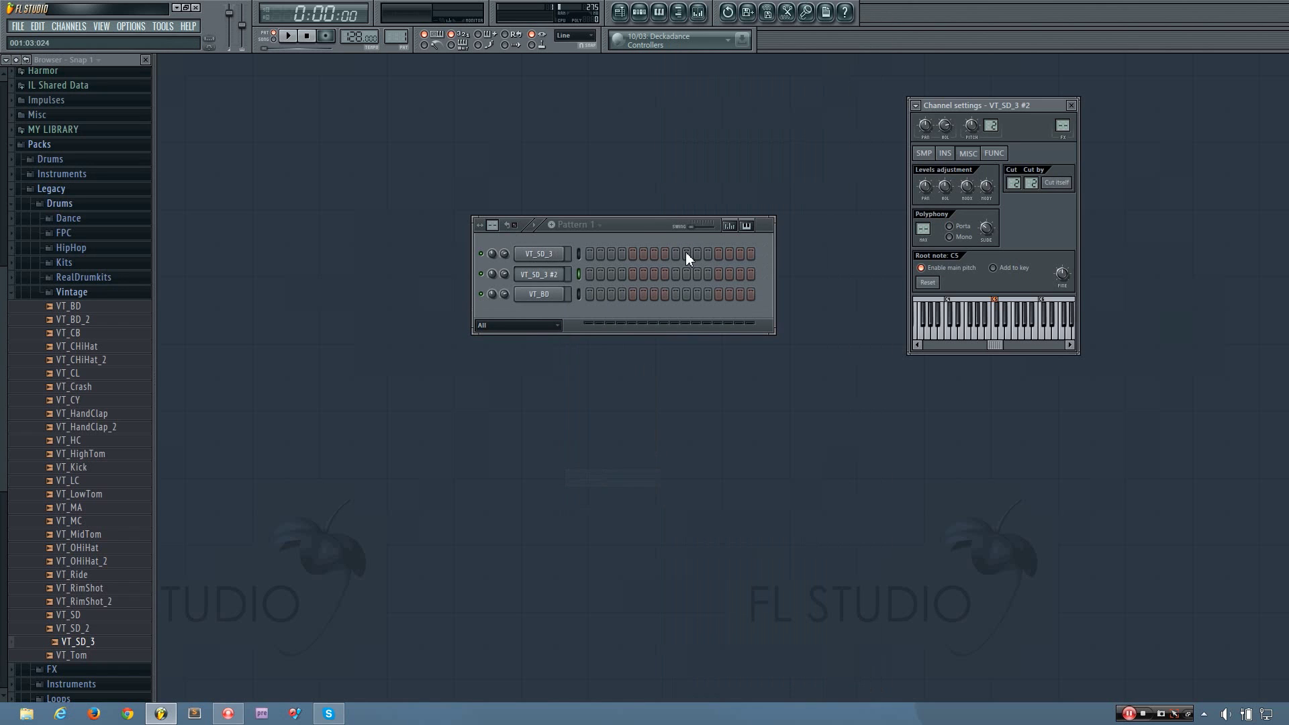
right_click(556, 286)
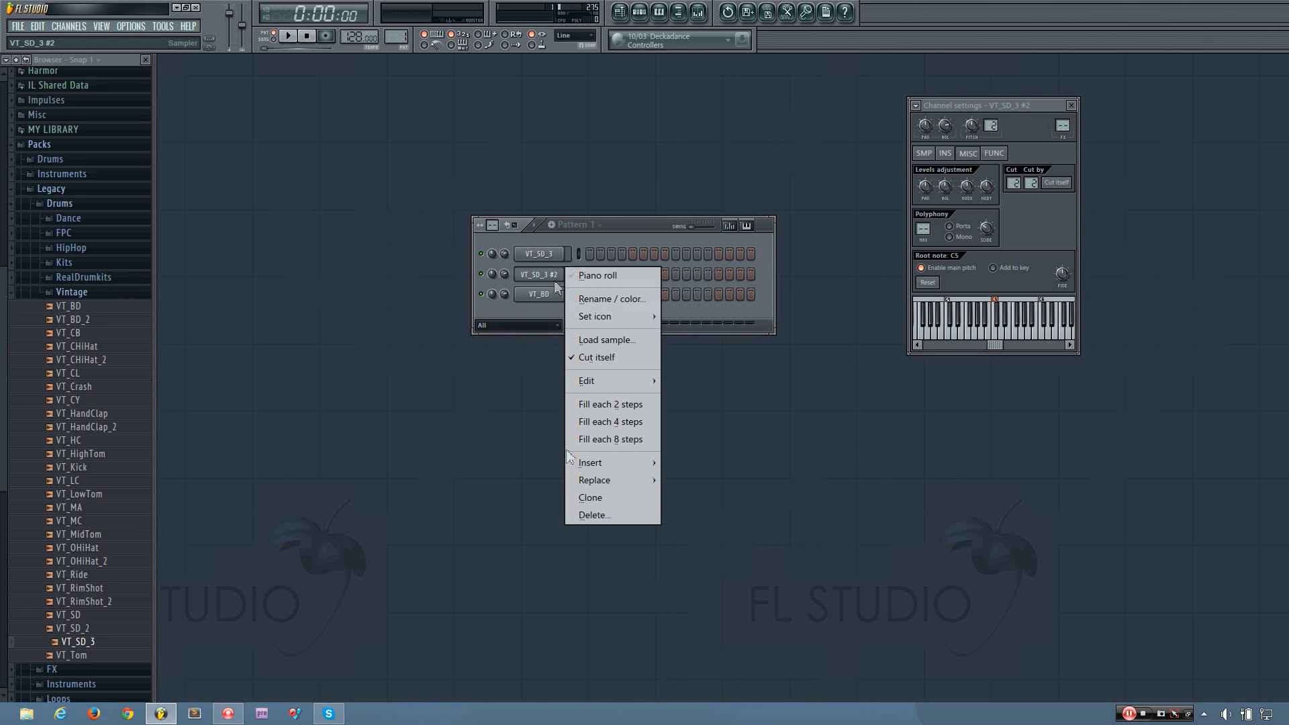
click(582, 514)
click(711, 395)
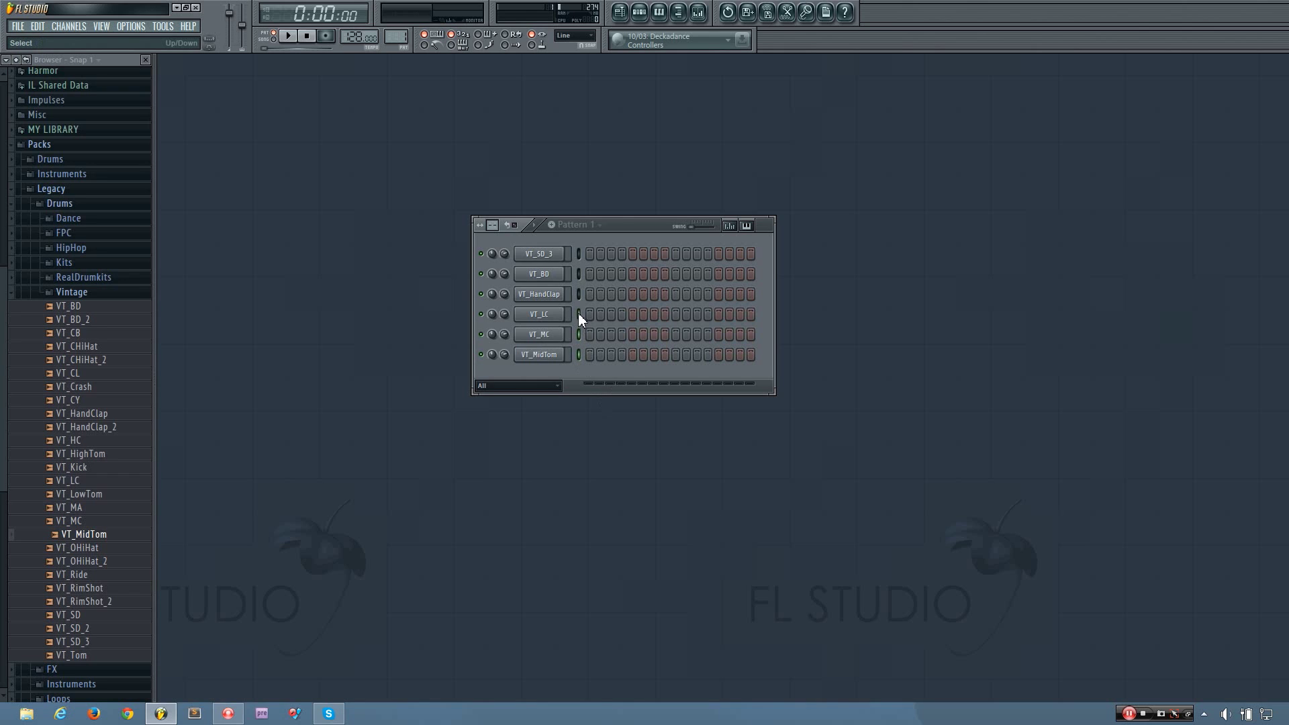
Mark VT_SD_3 with the other unwanted channels and remove them via Channels > Delete selected.
click(580, 256)
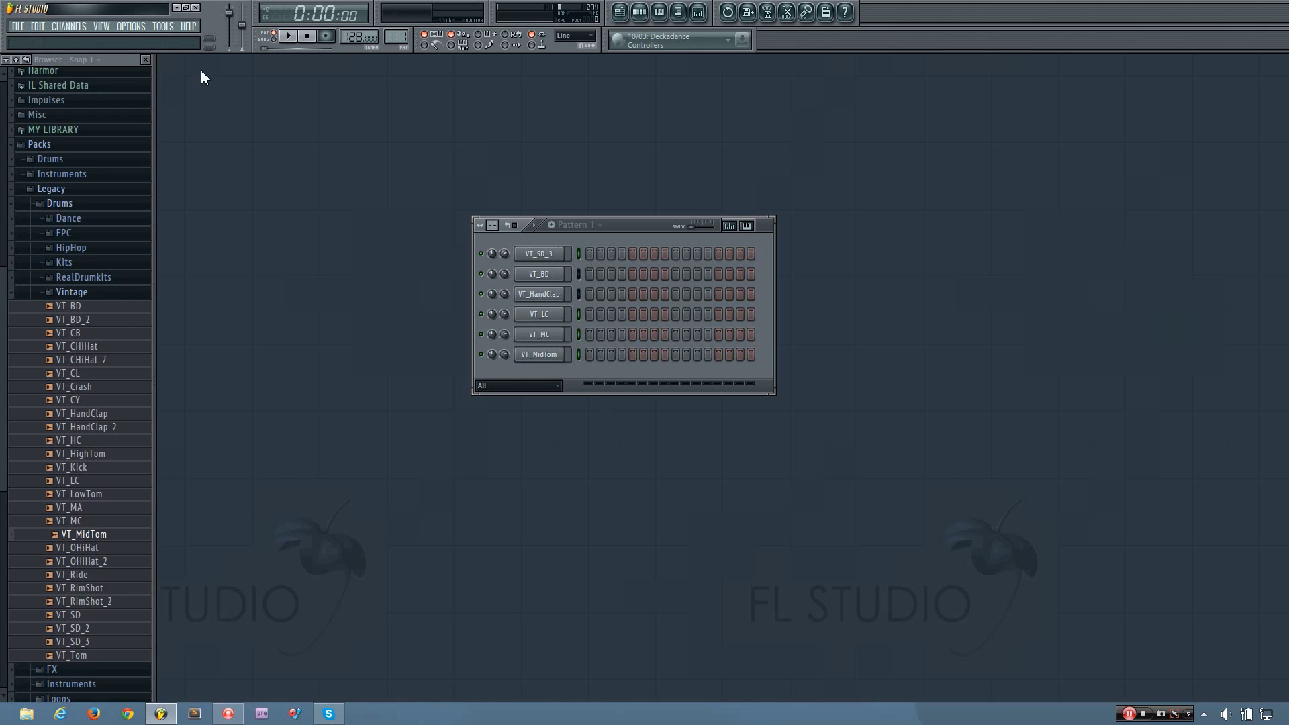
click(69, 26)
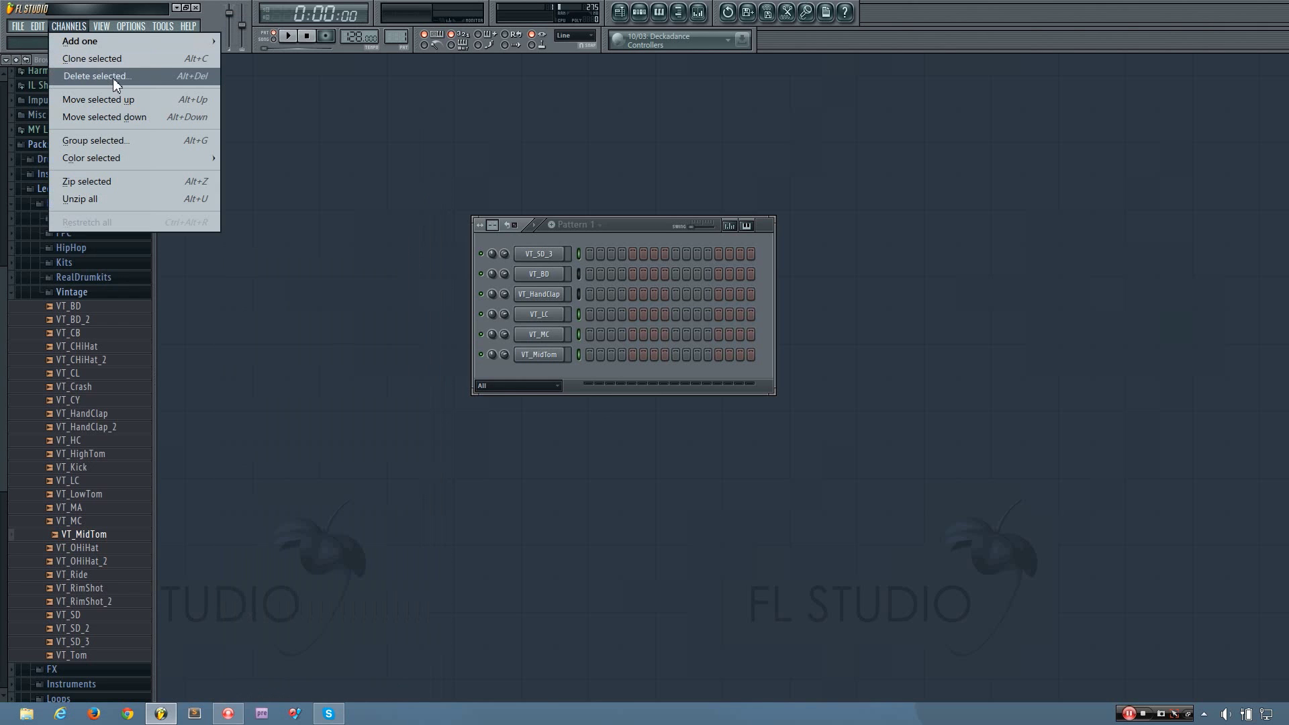
click(192, 76)
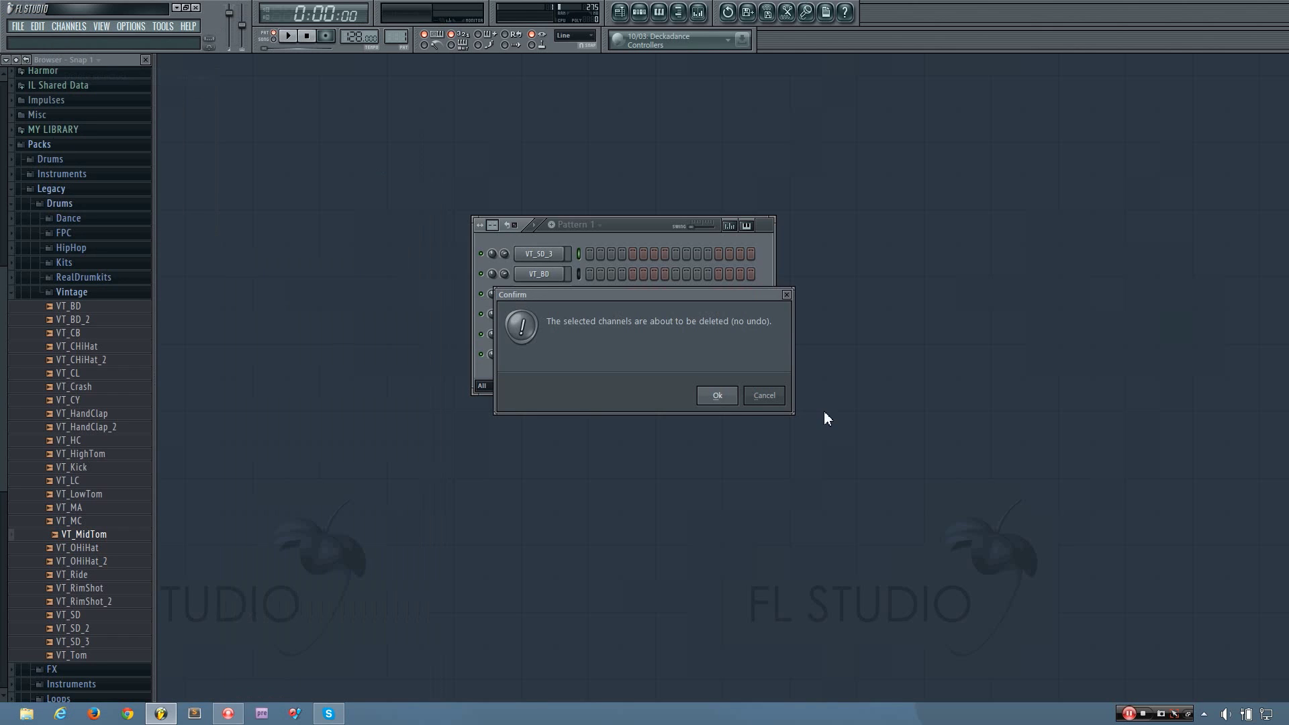
click(720, 396)
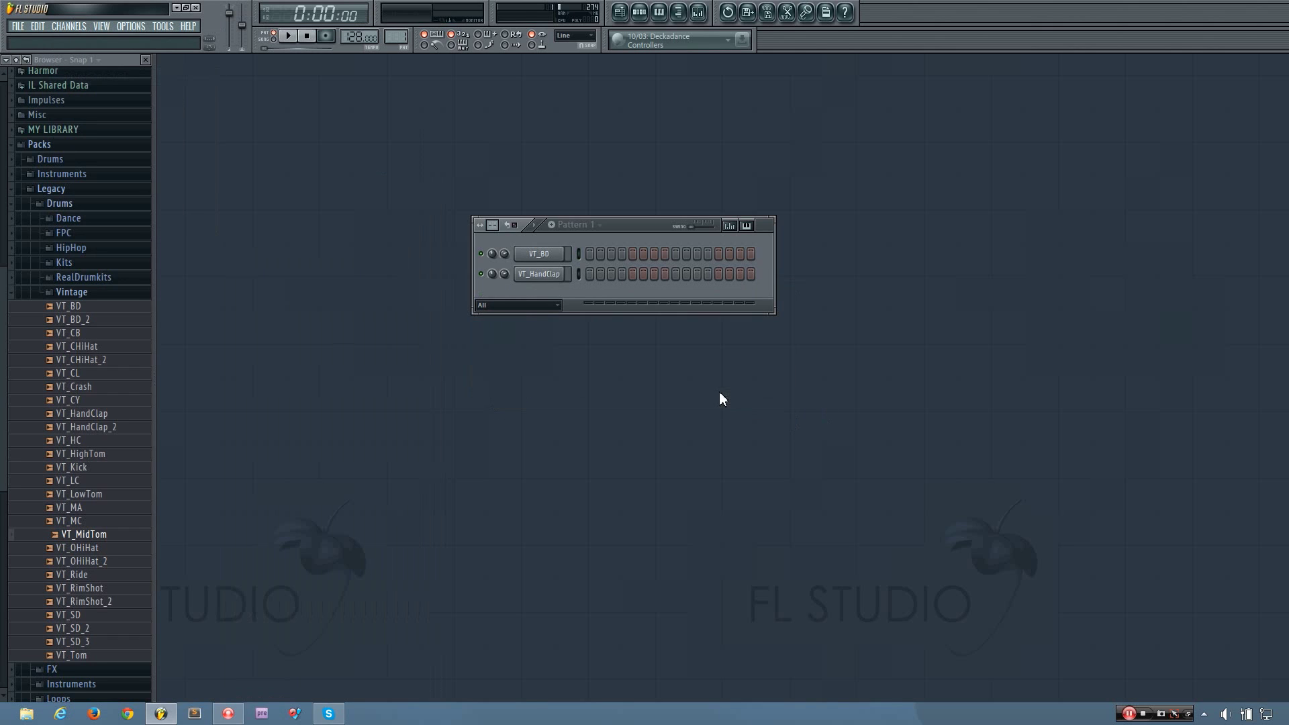
Audition Vintage samples and add VT_CHiHat and VT_CY as new channels.
click(579, 274)
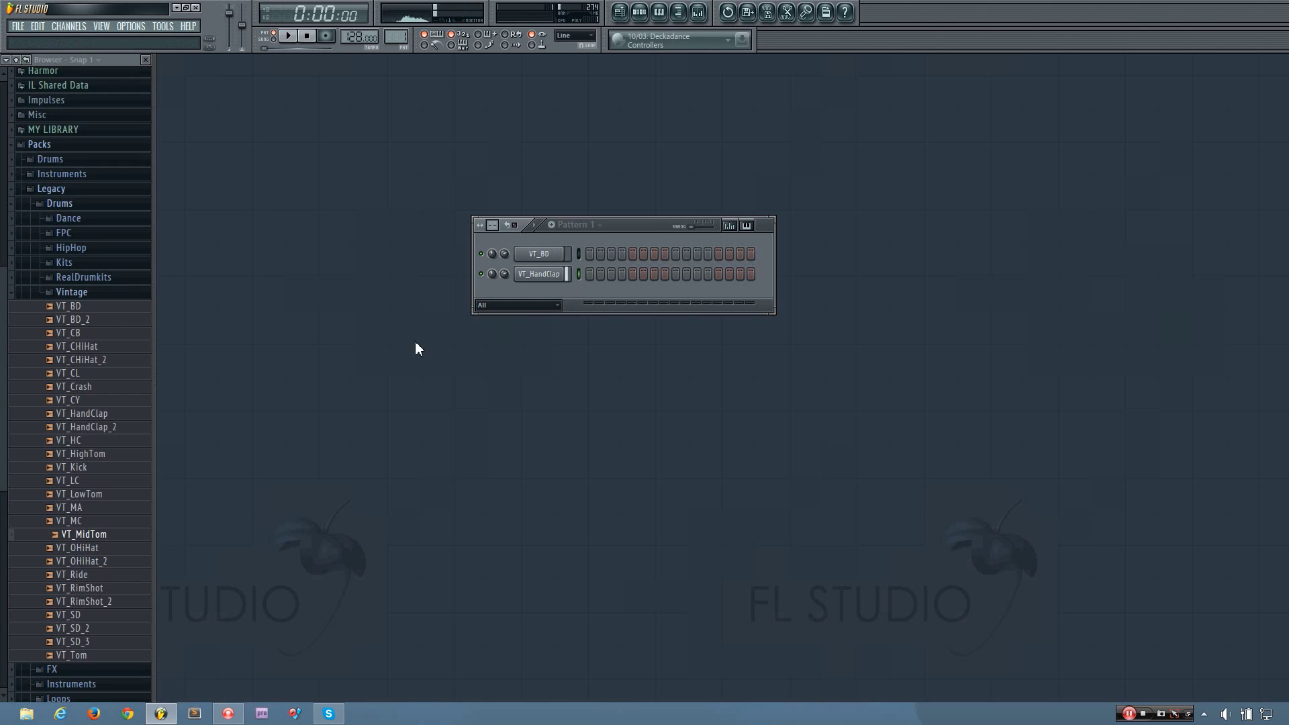
click(86, 320)
click(87, 334)
drag(88, 346, 534, 288)
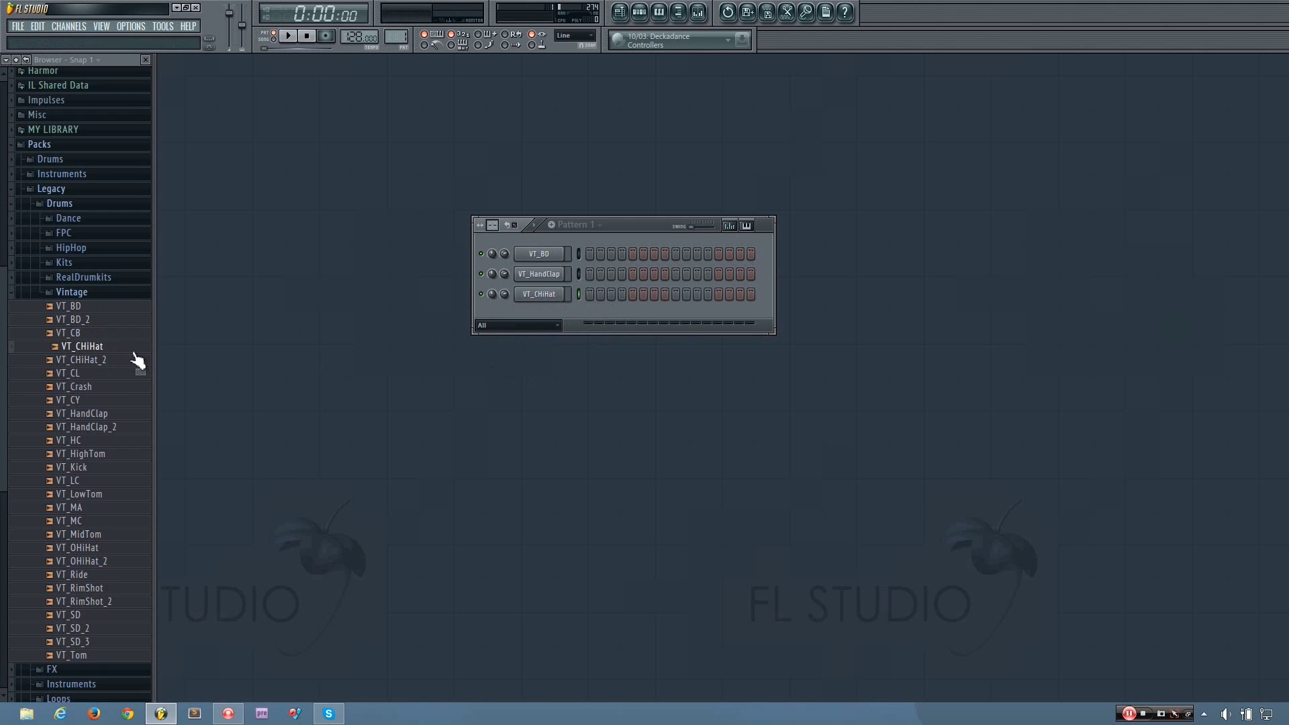
click(126, 361)
click(104, 375)
click(97, 387)
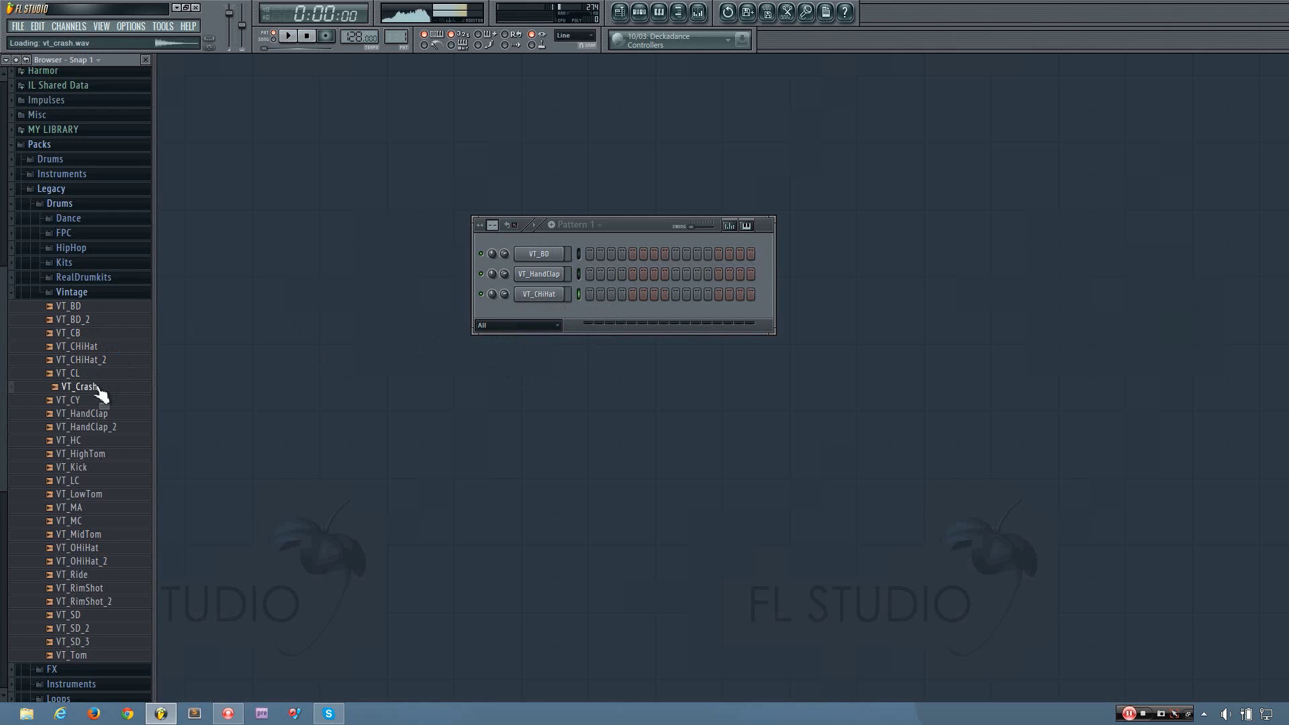
click(93, 400)
drag(95, 403, 526, 308)
Audition the clap, tom, kick and cymbal samples, then add VT_OHiHat as a channel.
click(81, 414)
click(94, 428)
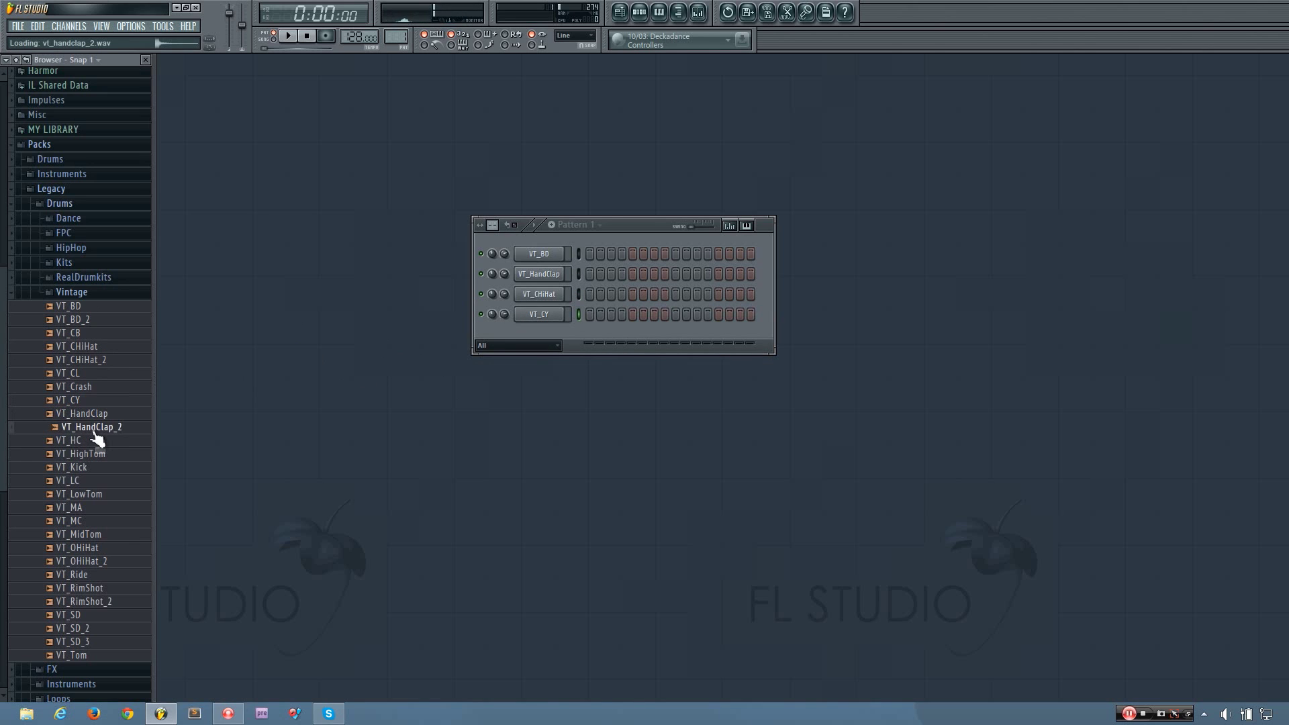
click(102, 455)
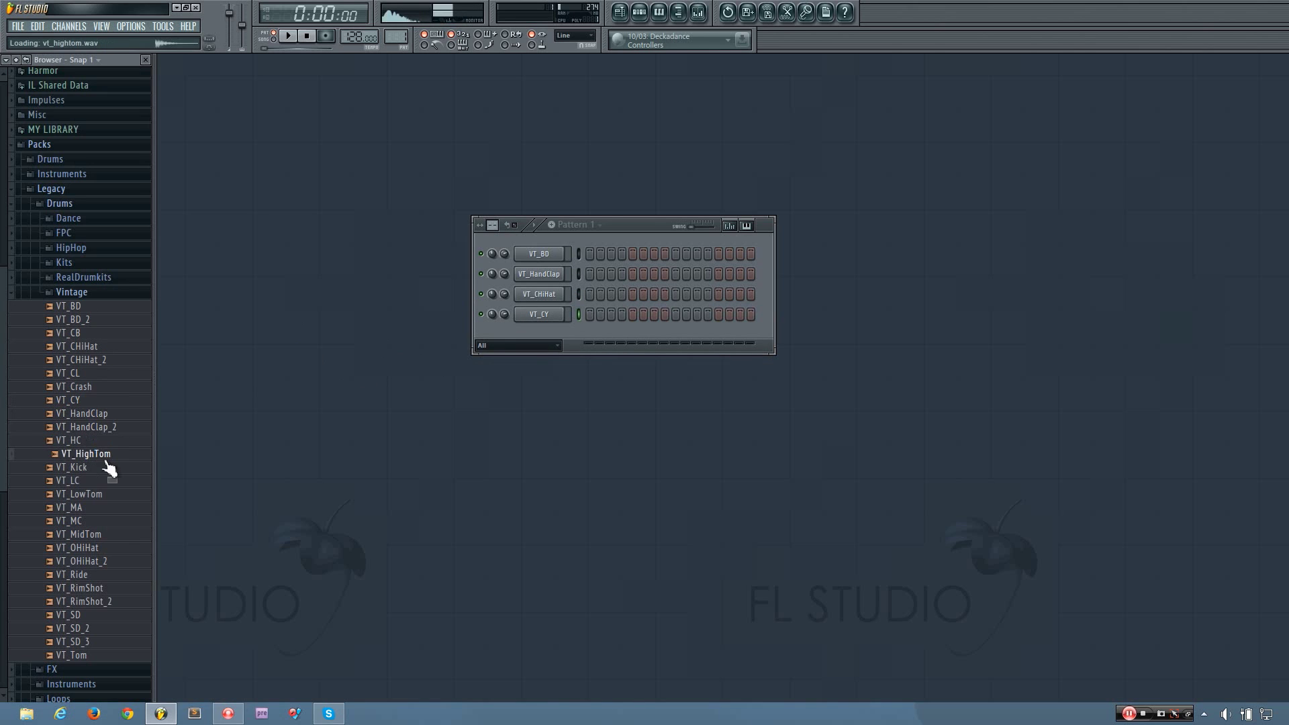
click(106, 466)
click(102, 481)
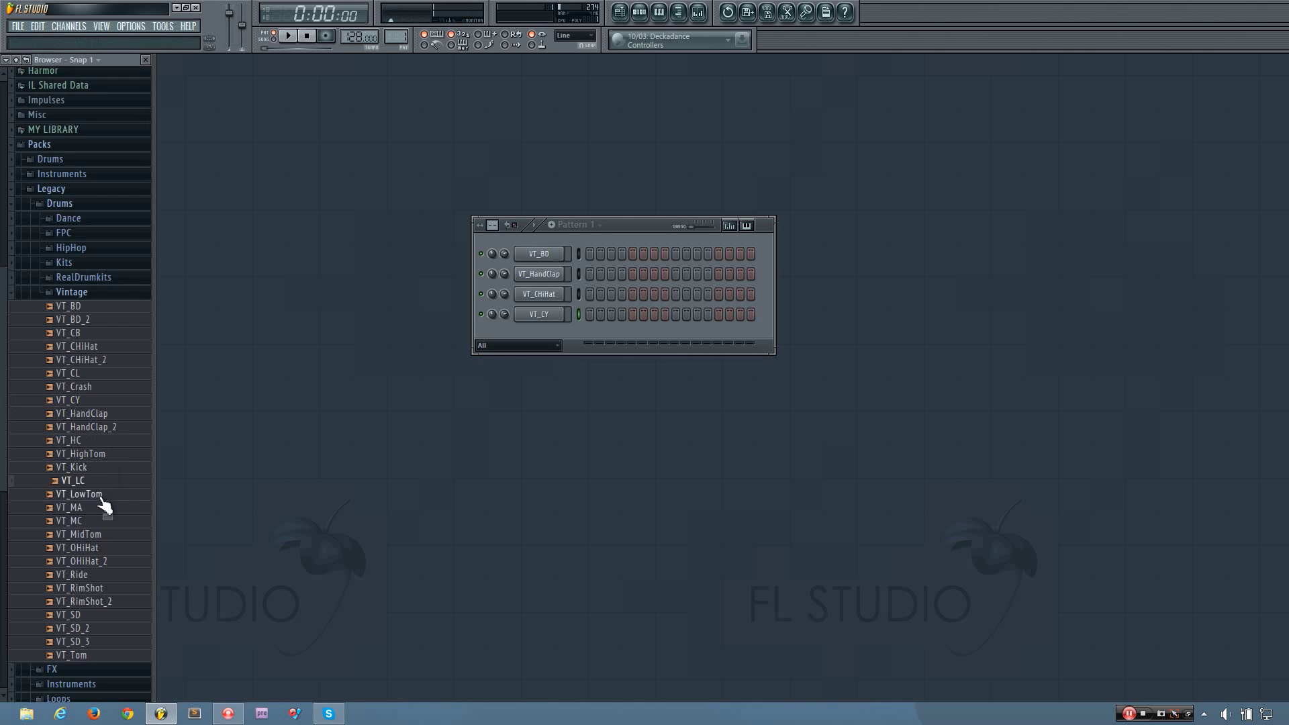
click(101, 496)
click(102, 508)
click(102, 522)
click(102, 548)
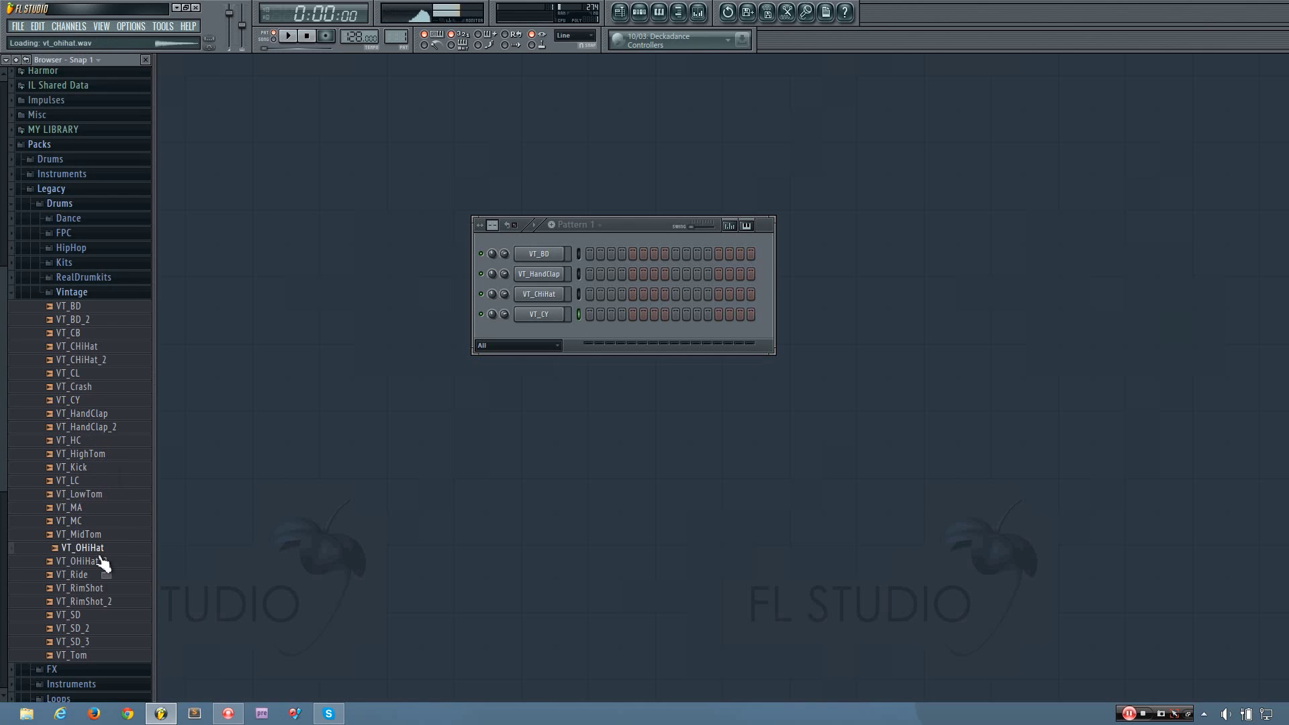
drag(102, 563, 562, 355)
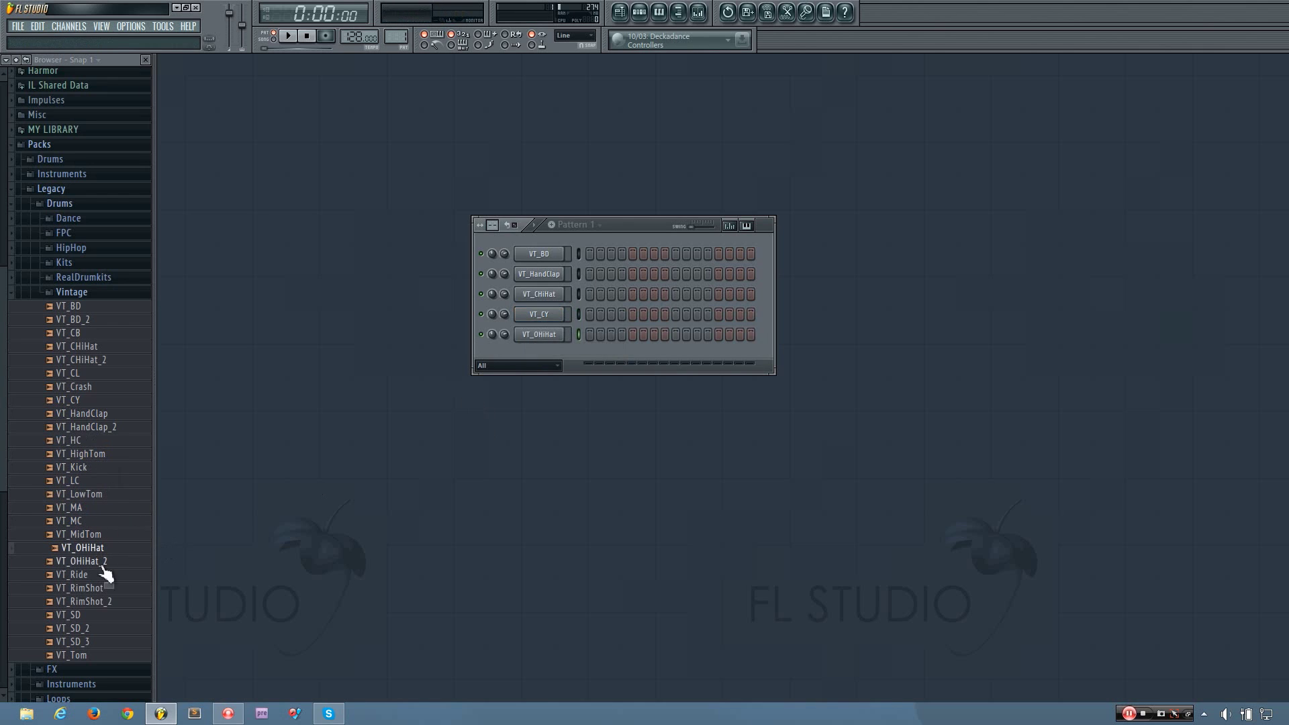
Add VT_RimShot and VT_SD as the last two channels.
click(102, 562)
click(102, 575)
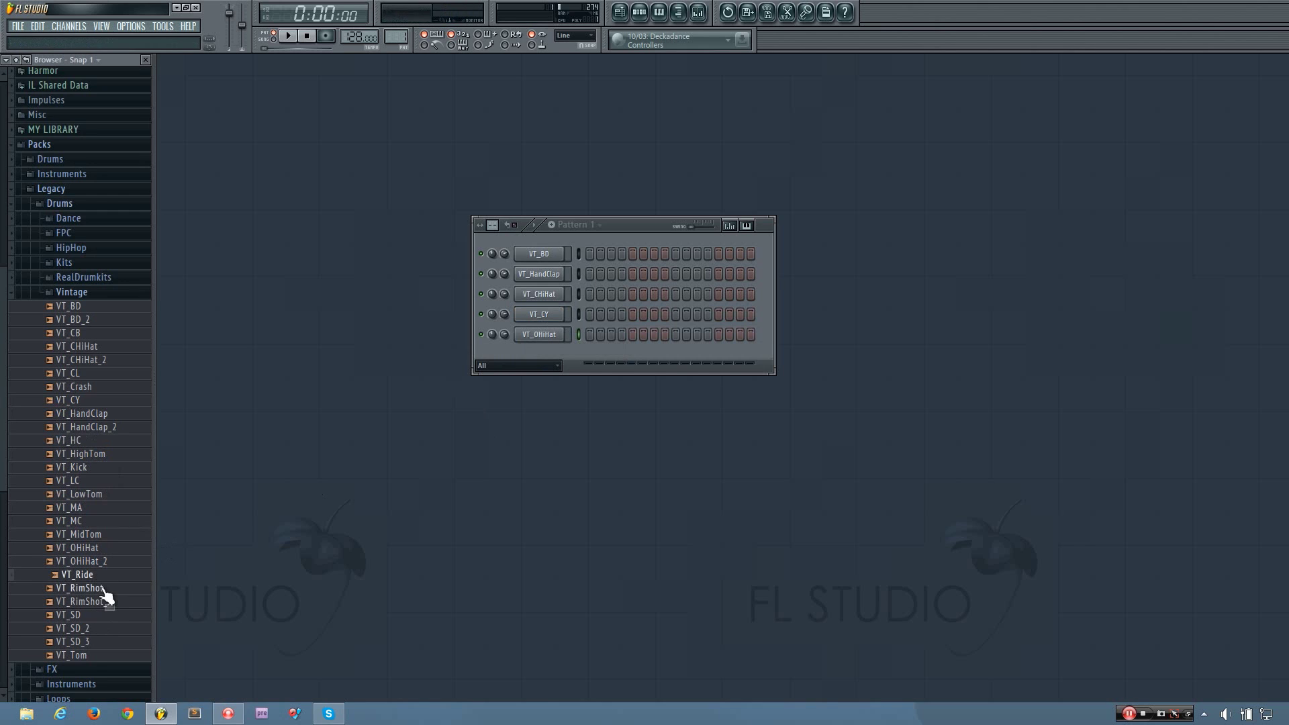
click(106, 589)
drag(110, 590, 552, 365)
drag(80, 615, 553, 376)
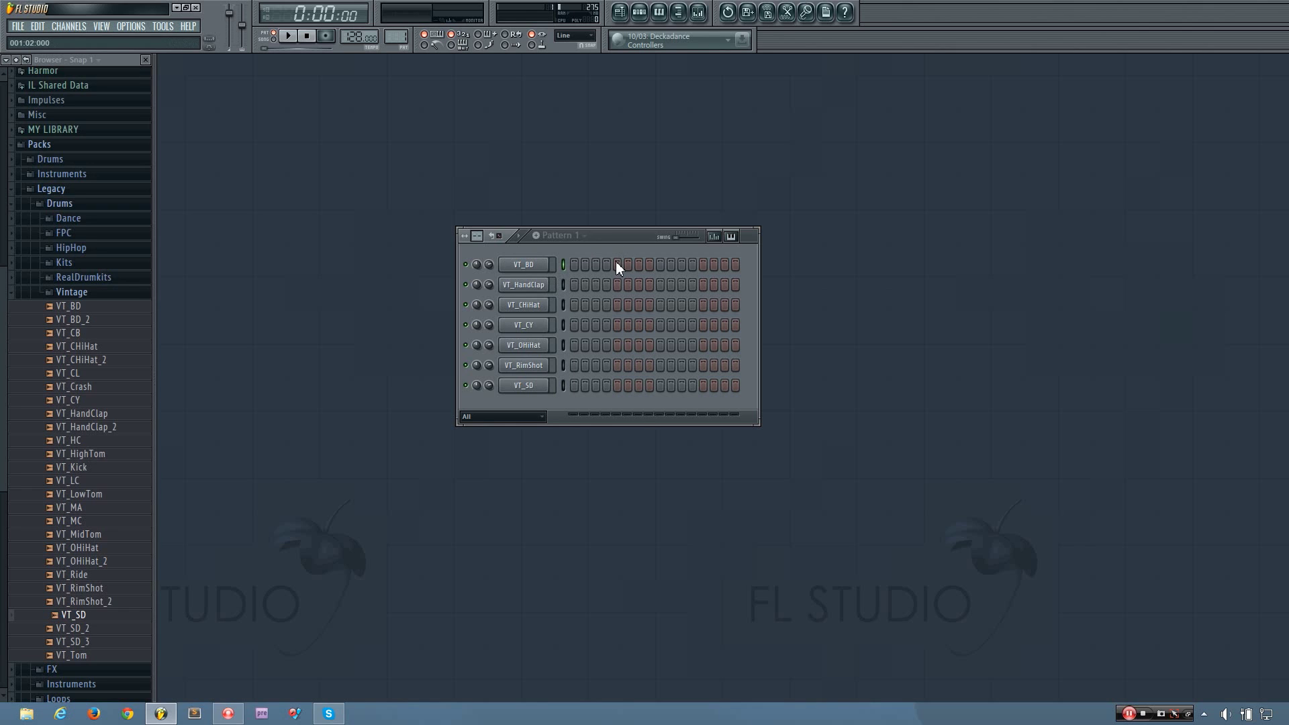
Rename the VT_BD channel to Kick and colour it blue-violet.
right_click(520, 268)
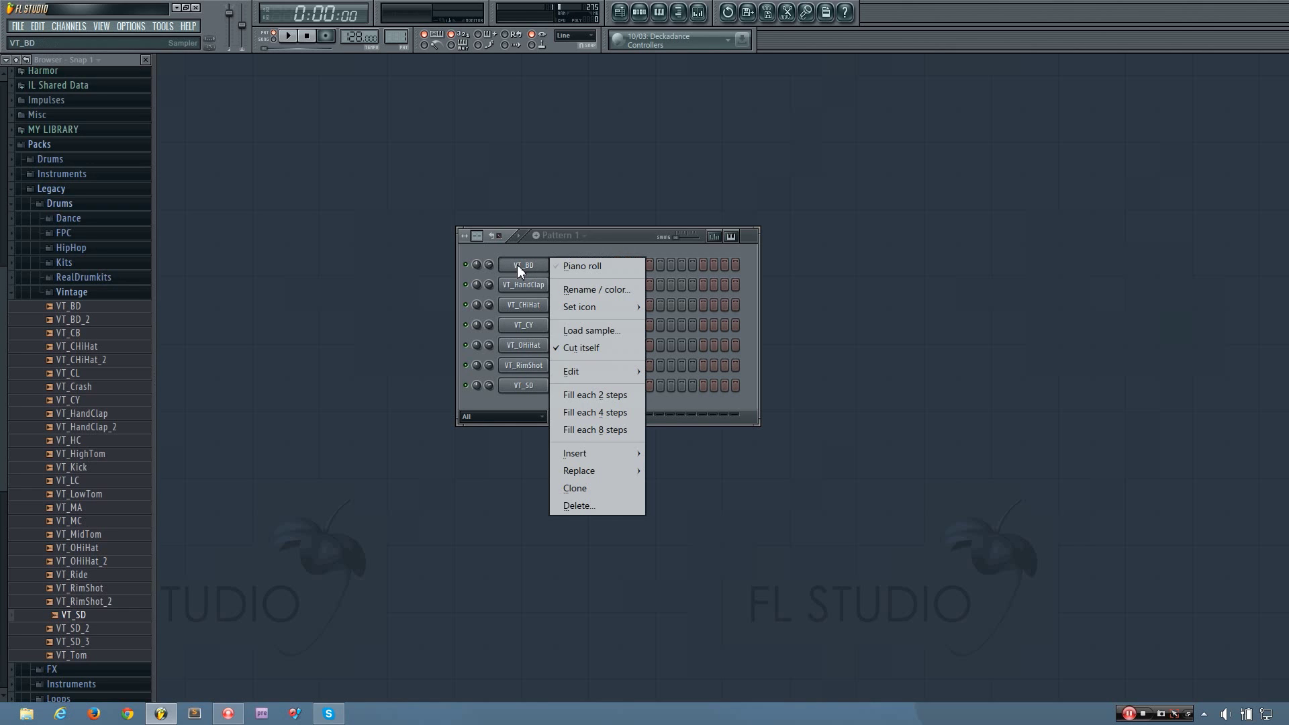
click(602, 292)
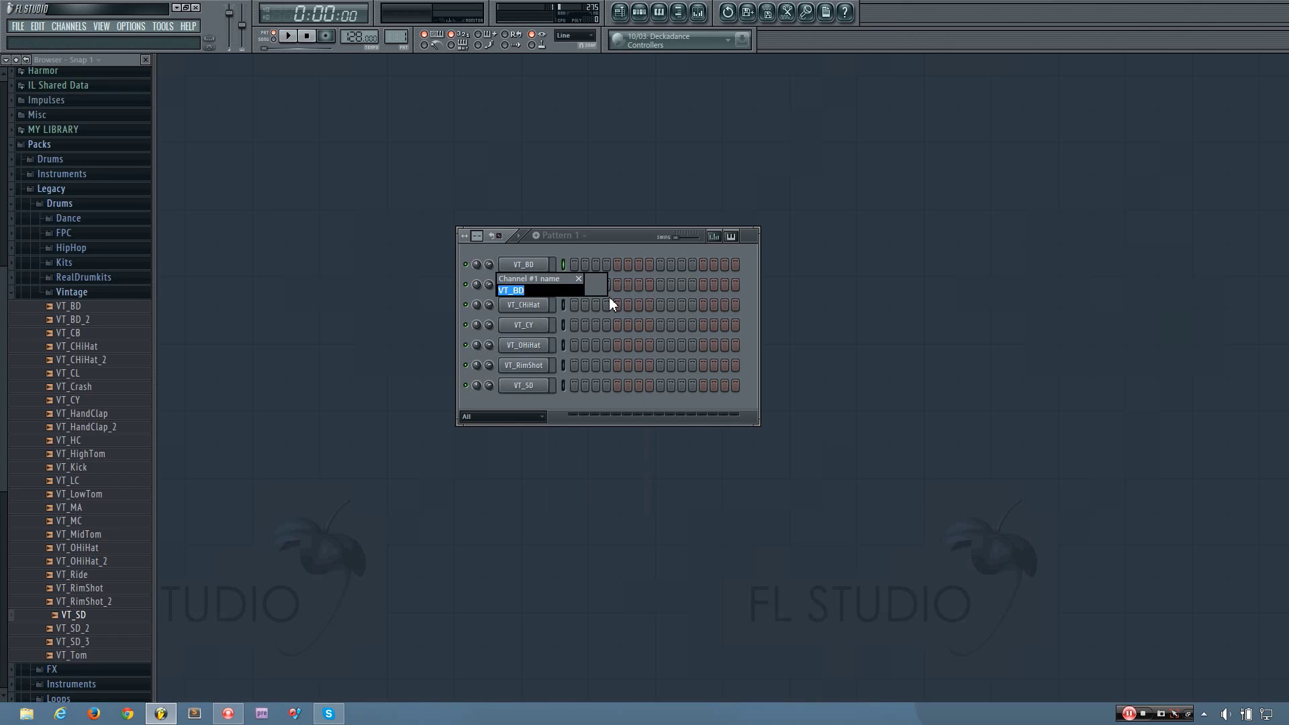
text(Kick)
click(594, 285)
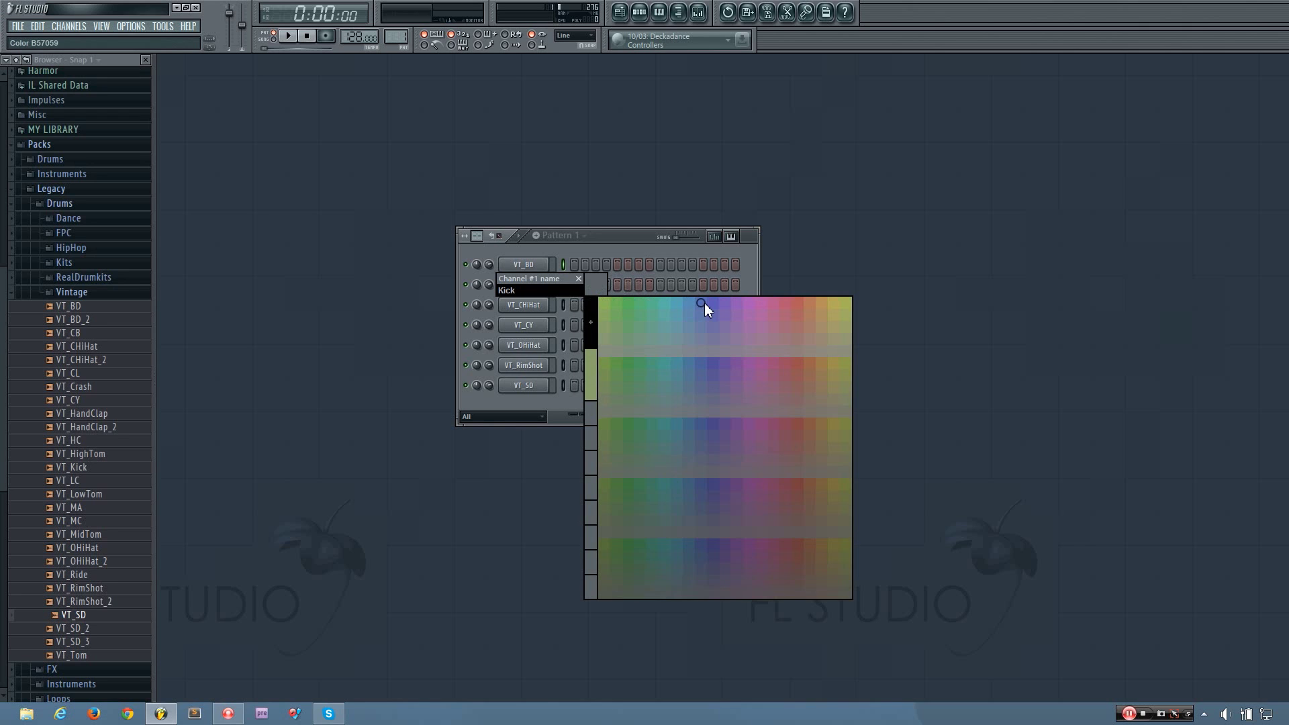
click(715, 302)
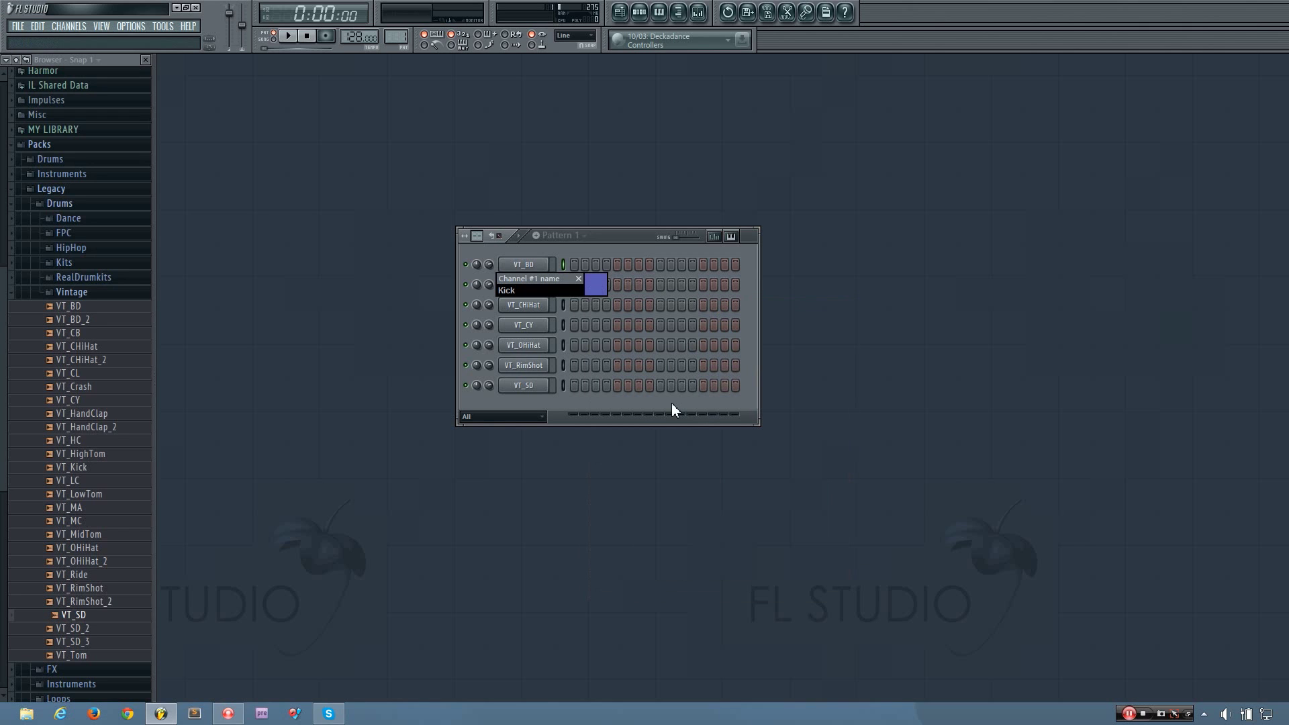
key(Return)
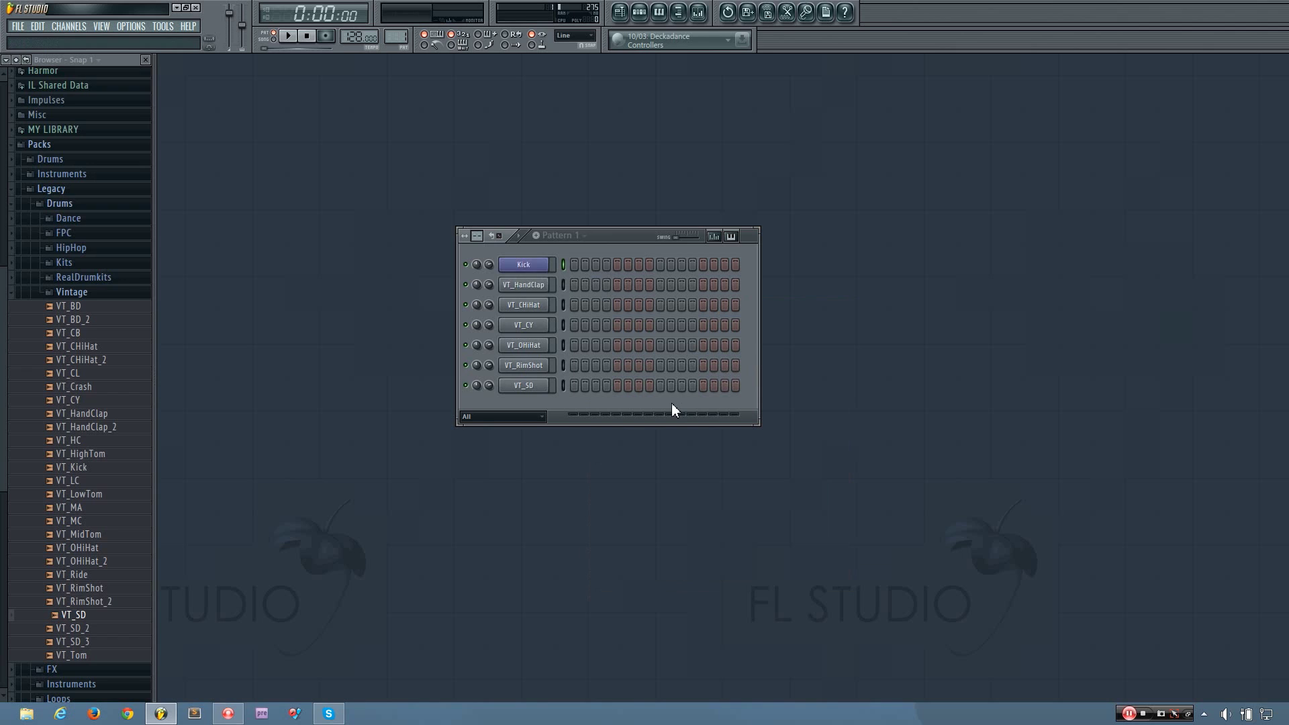
Rename the VT_HandClap channel to Clap and colour it blue.
shift+click(530, 286)
click(626, 286)
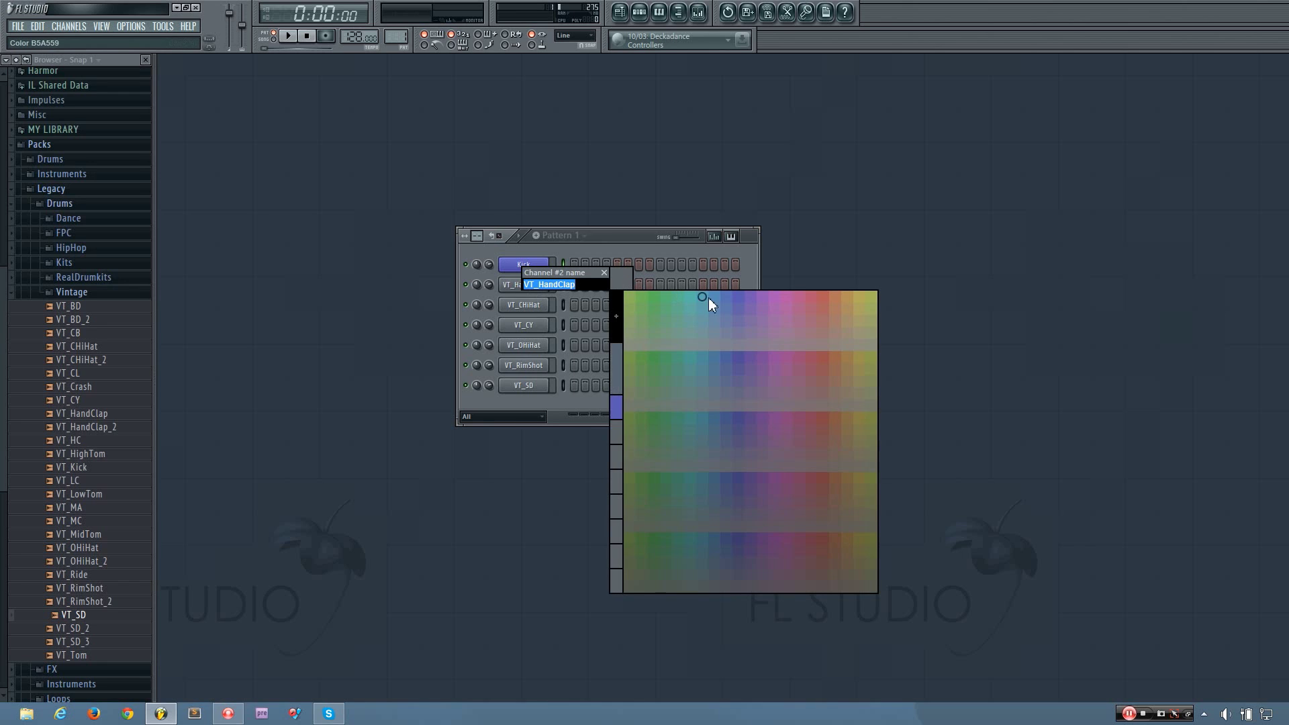
click(728, 296)
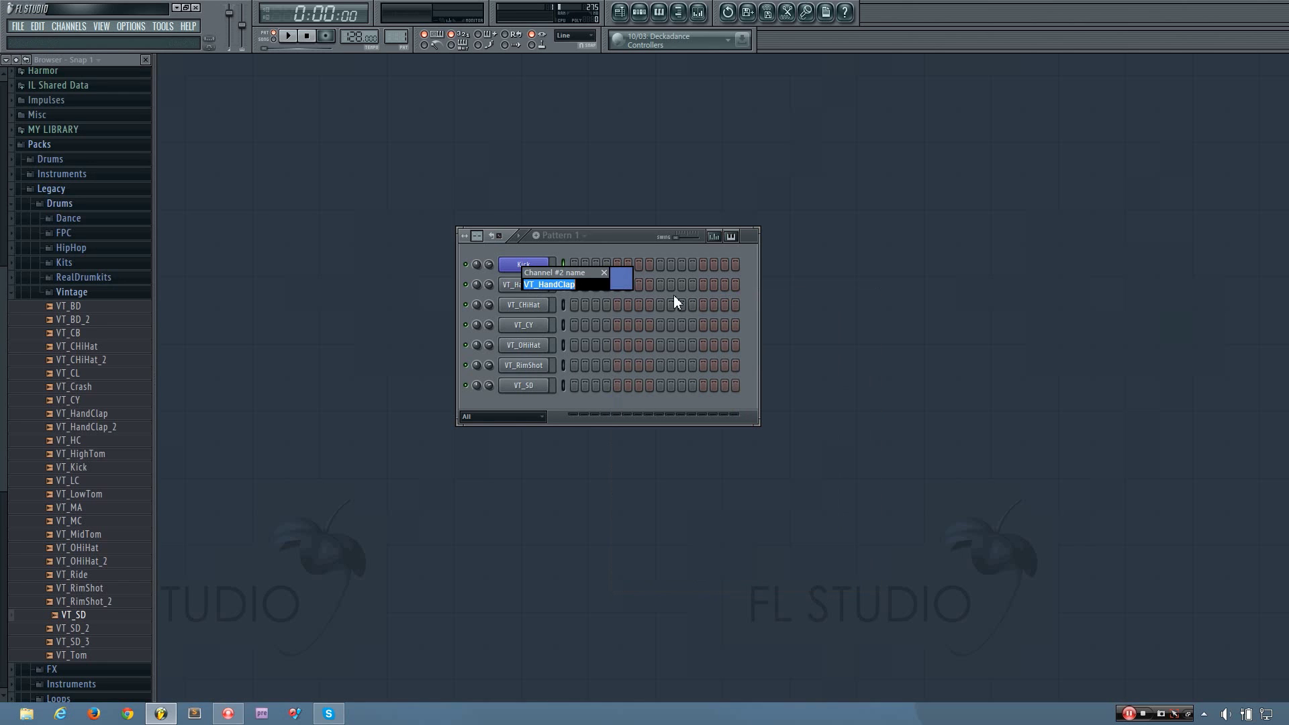
text(Clap)
key(Return)
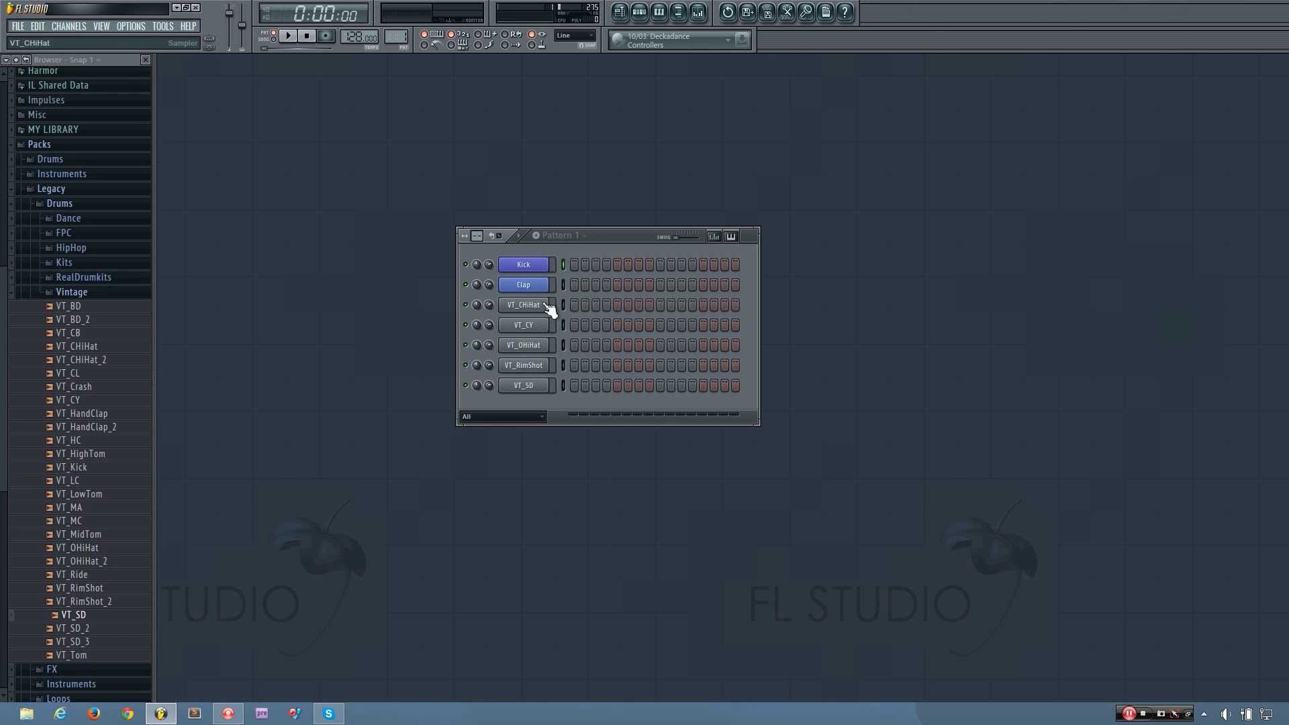
Rename the VT_CHiHat channel to Closed Hat and colour it teal.
shift+click(545, 304)
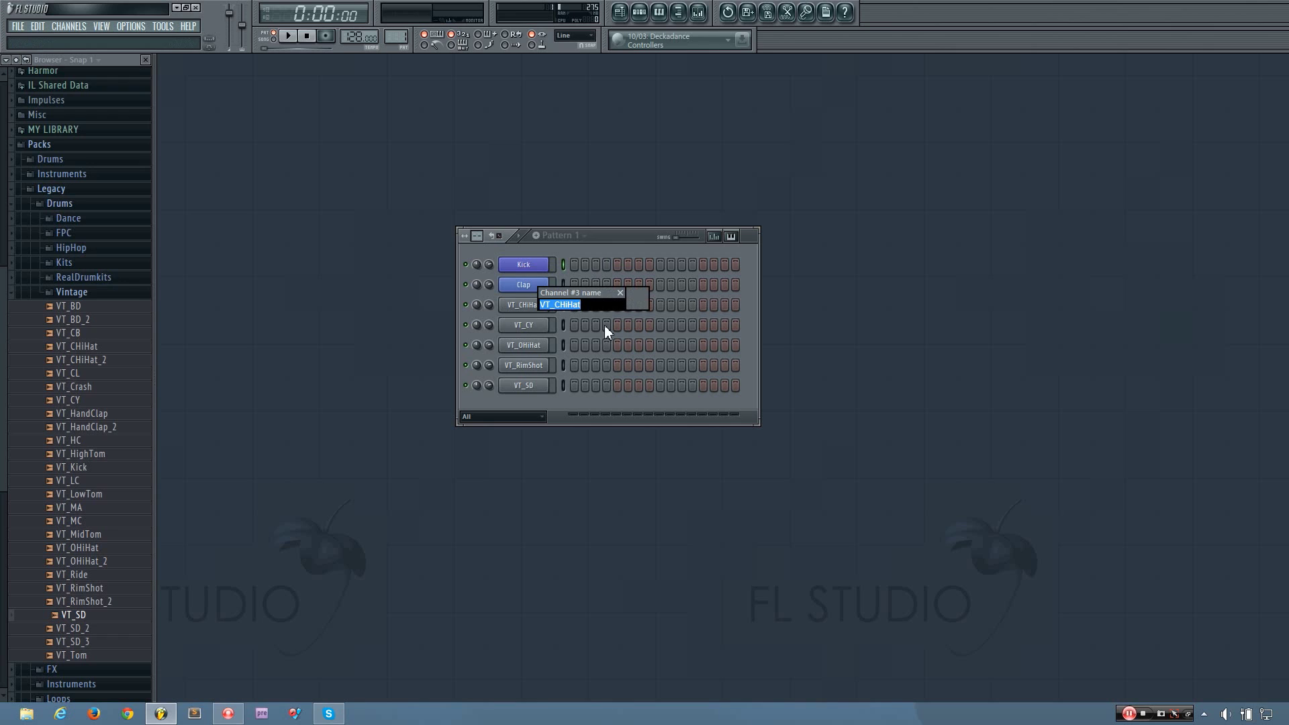
text(Closed Hat)
click(634, 295)
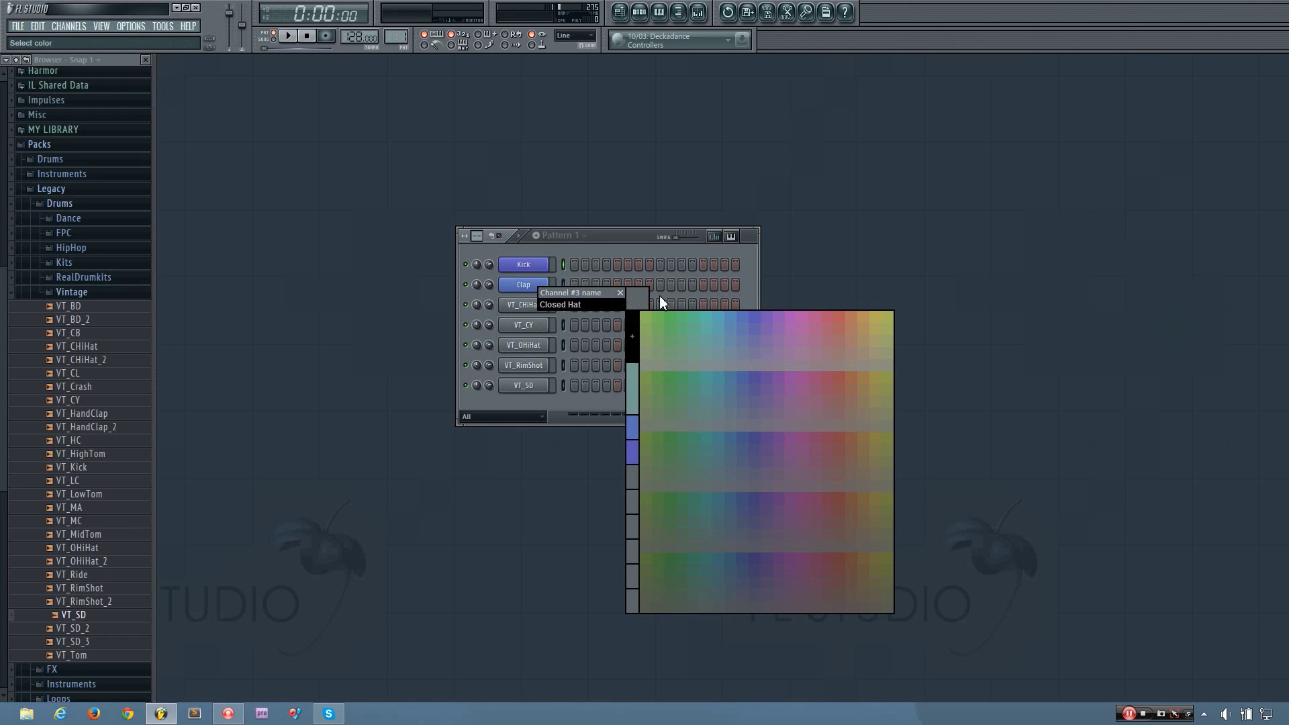
click(703, 320)
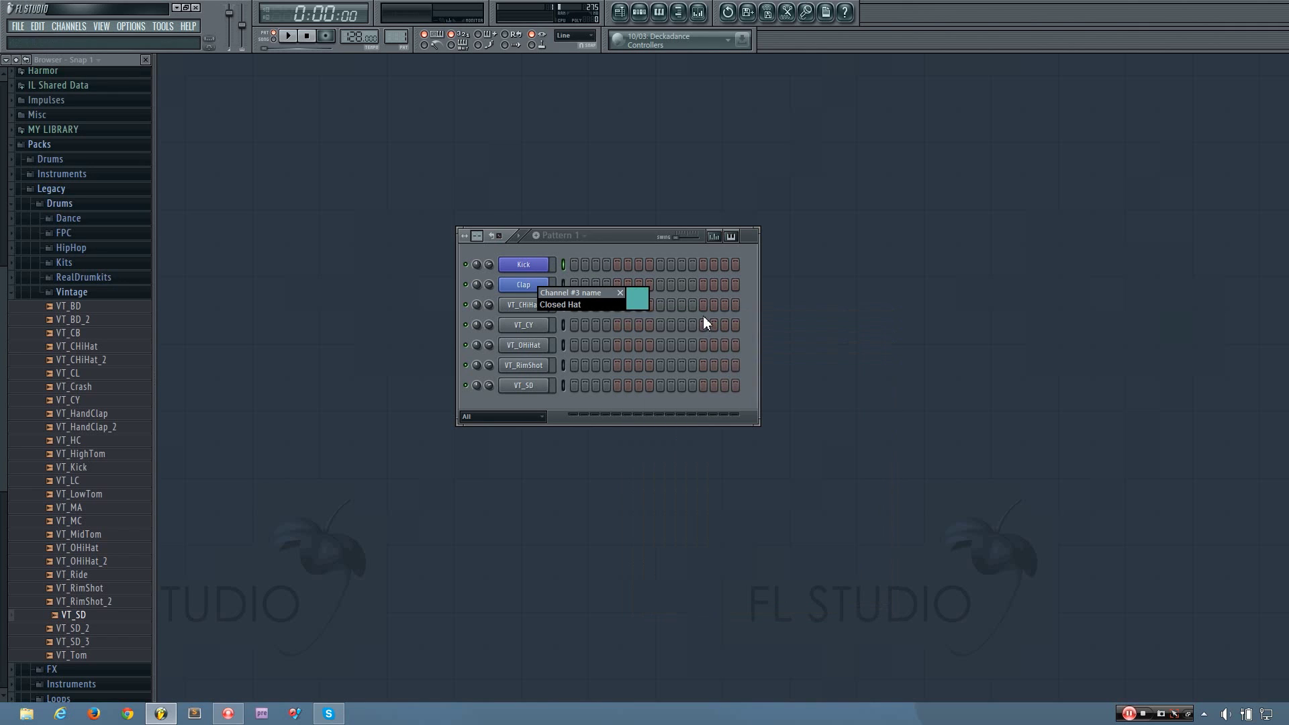
key(Return)
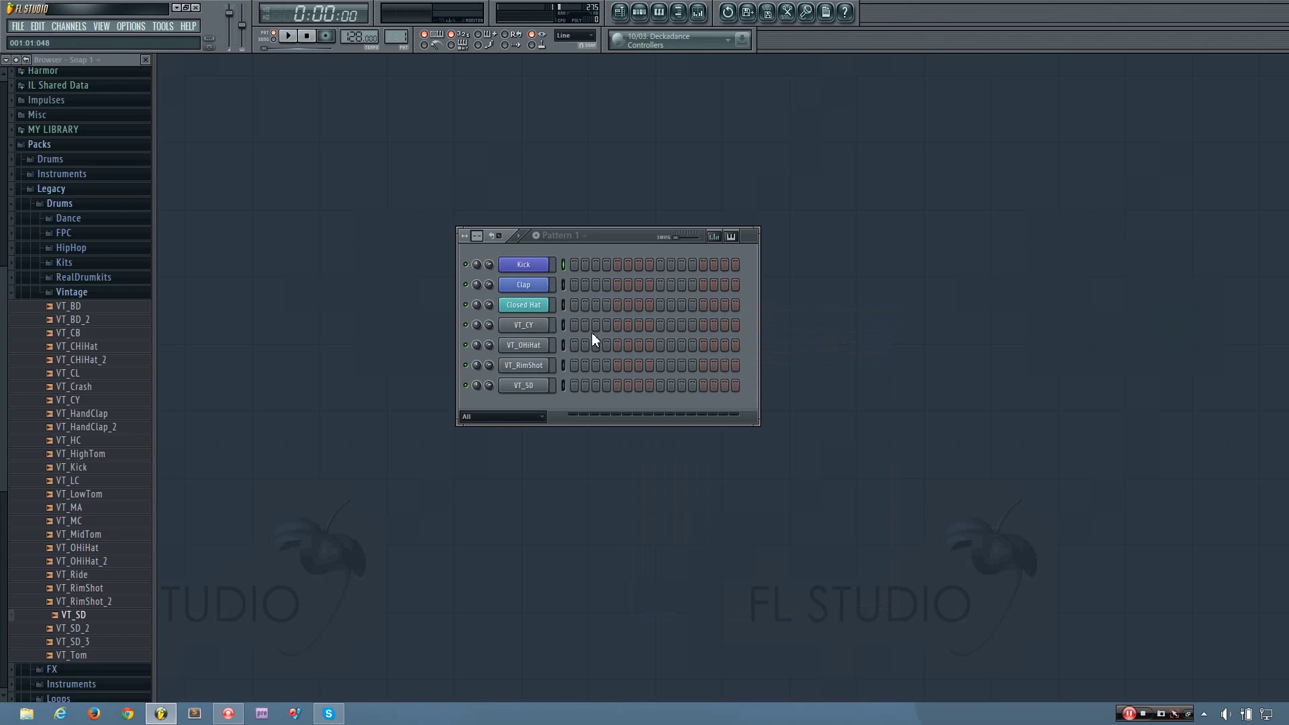
click(551, 326)
Rename the VT_CY channel to Crash and colour it teal.
shift+click(549, 325)
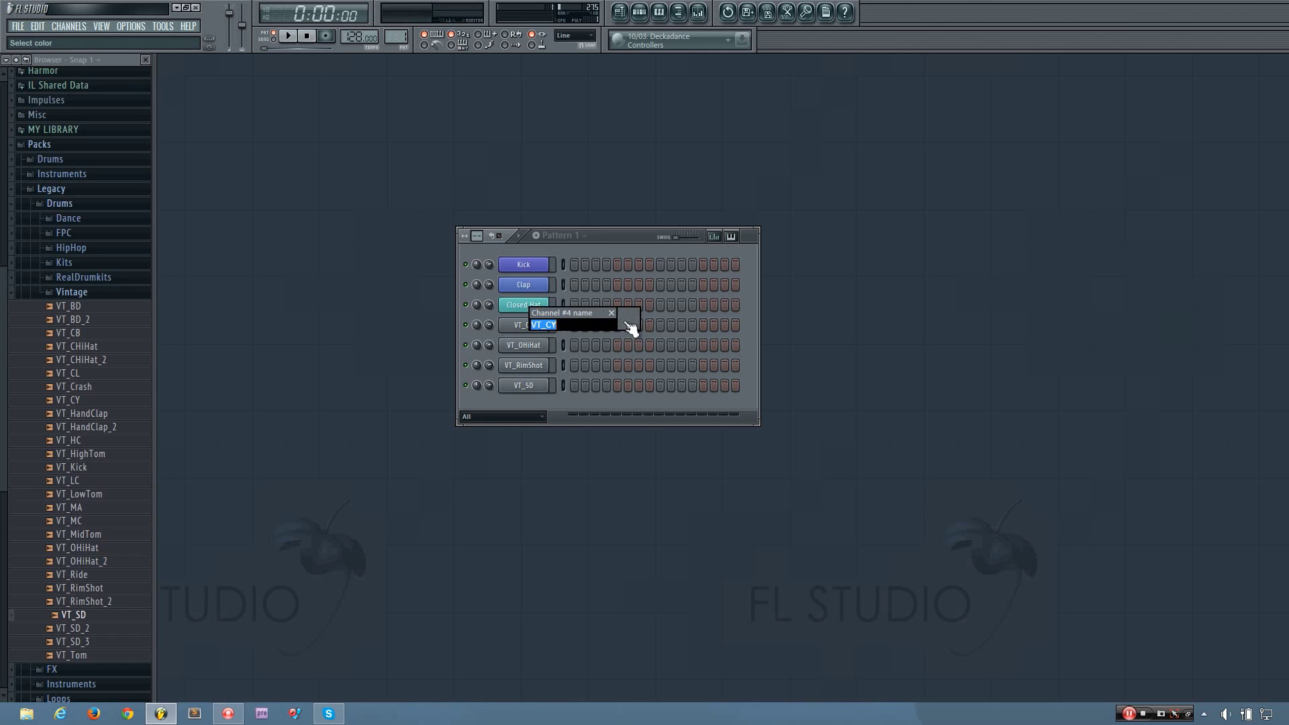
text(Crash)
click(629, 318)
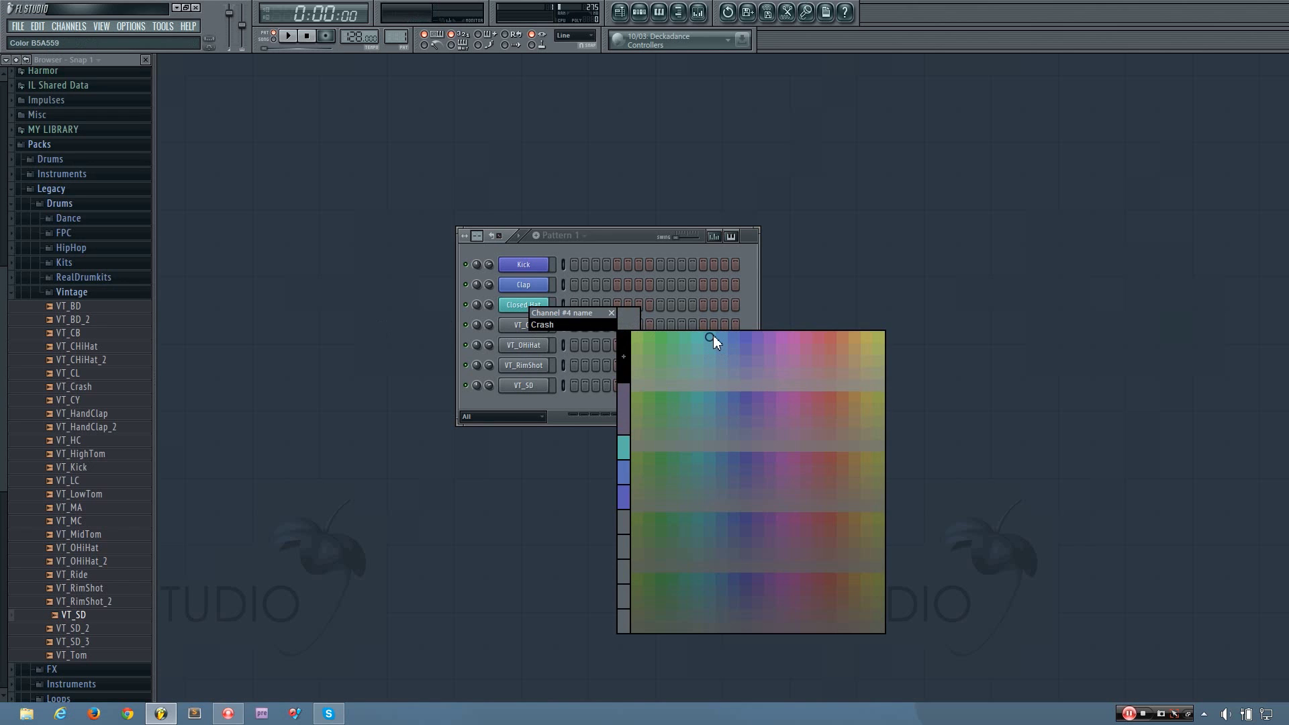
click(713, 336)
key(Return)
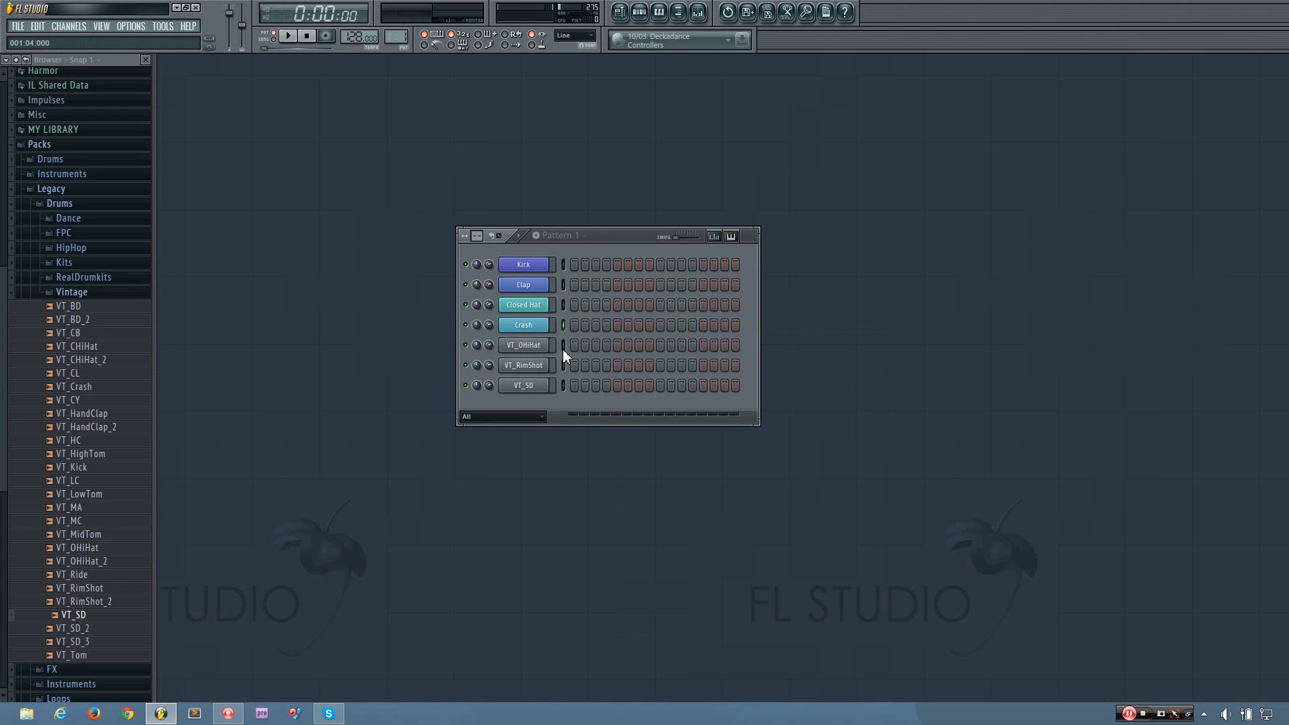
Rename the VT_OHiHat channel to Open Hat and colour it teal.
shift+click(524, 346)
text(Open Hat)
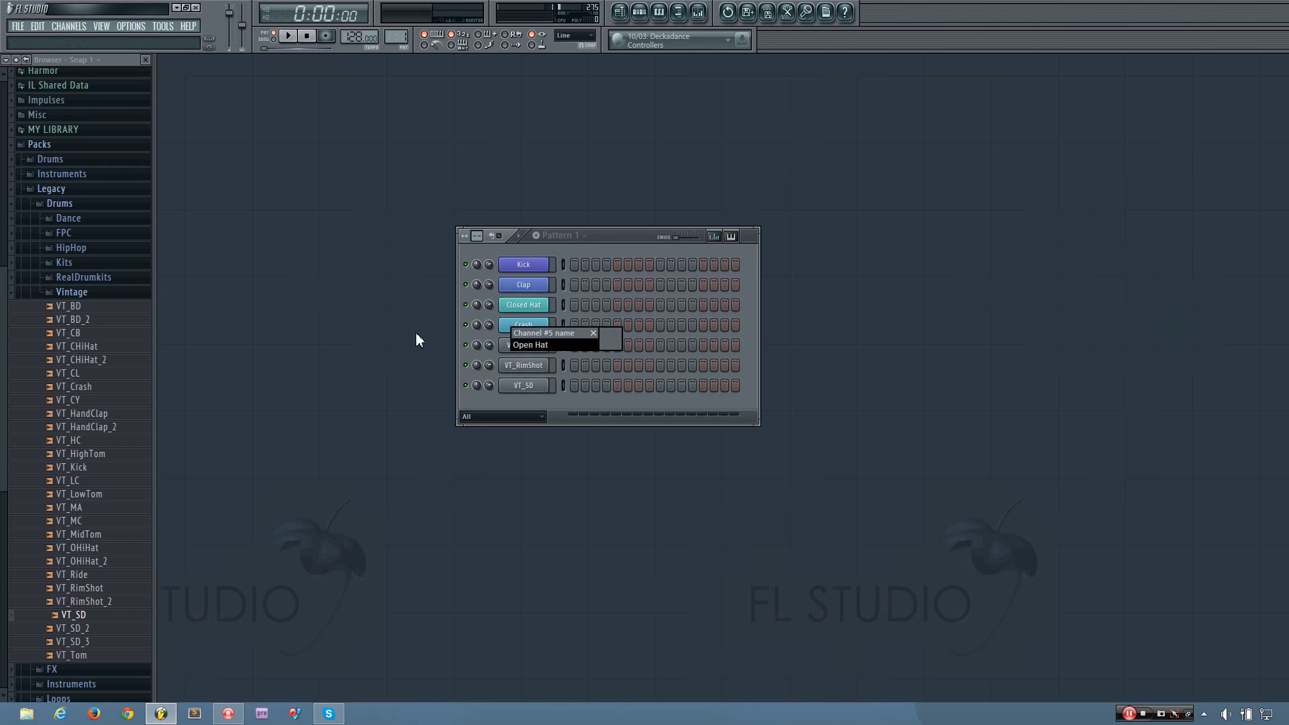
click(607, 341)
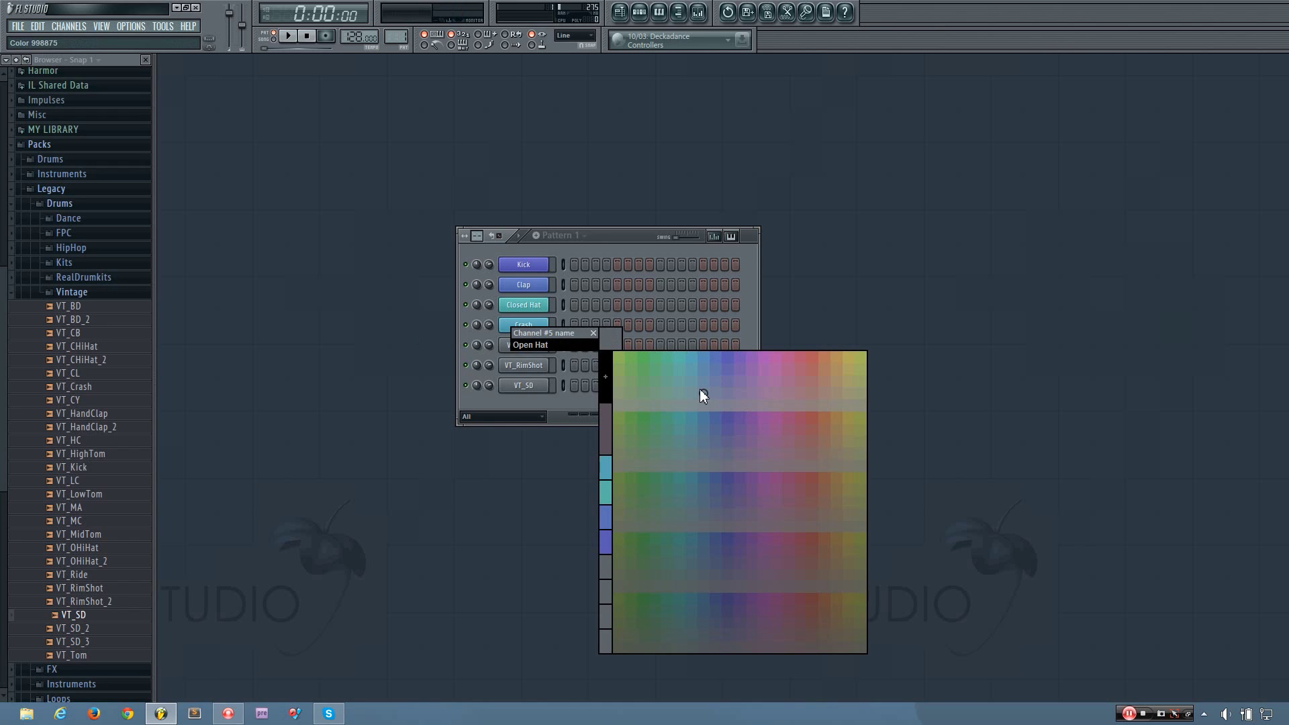
click(610, 489)
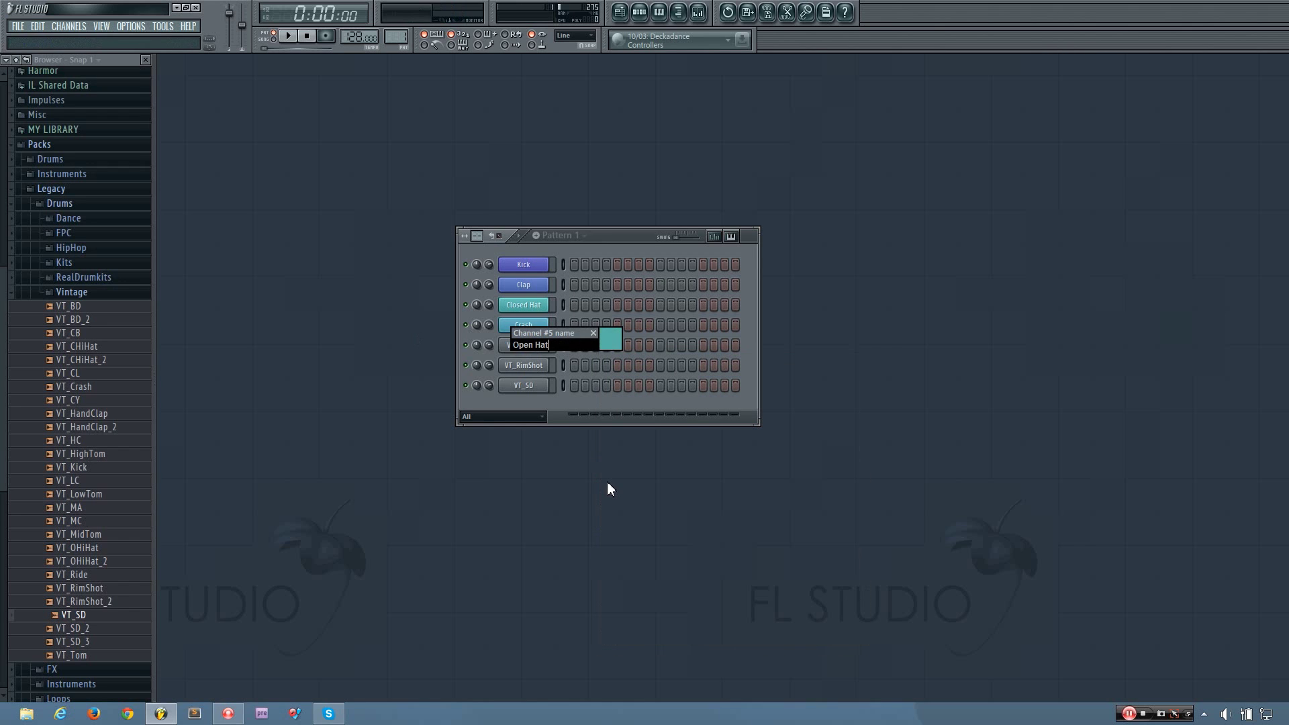
key(Return)
Rename the VT_RimShot channel to Rim and colour it blue.
click(567, 370)
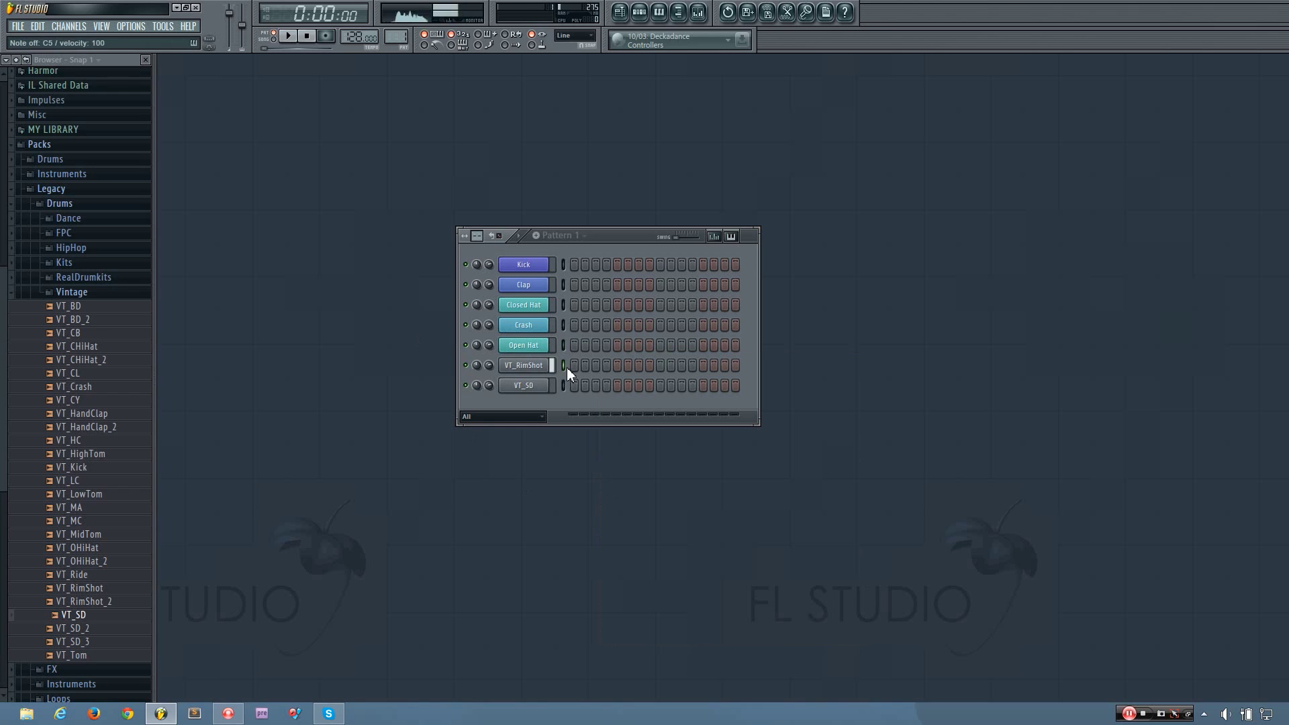
shift+click(551, 365)
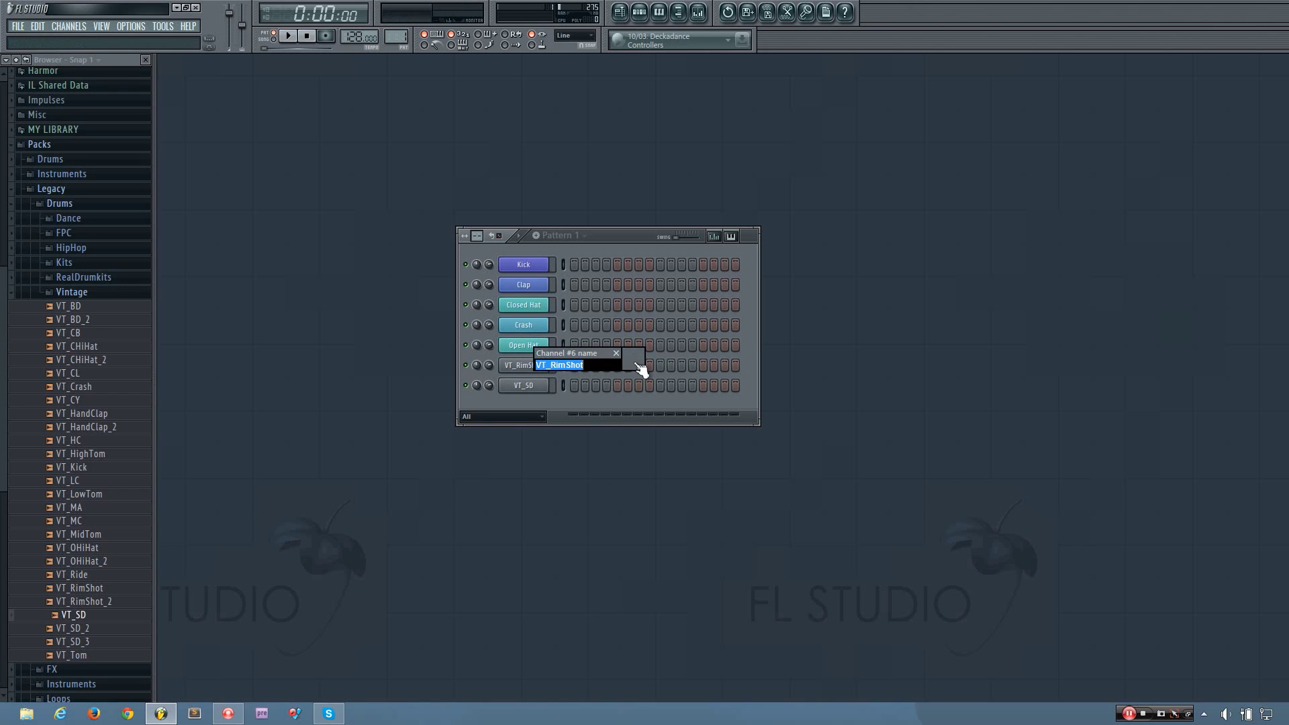
click(638, 361)
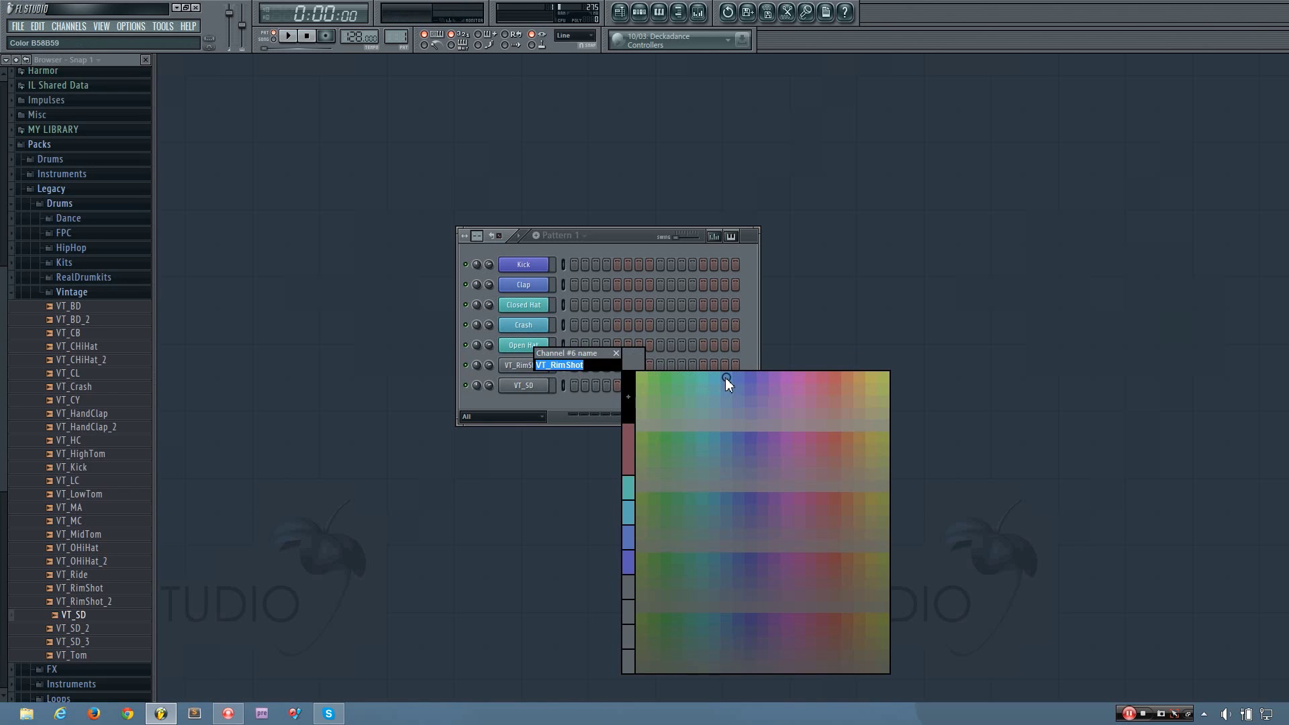
click(727, 377)
key(BackSpace)
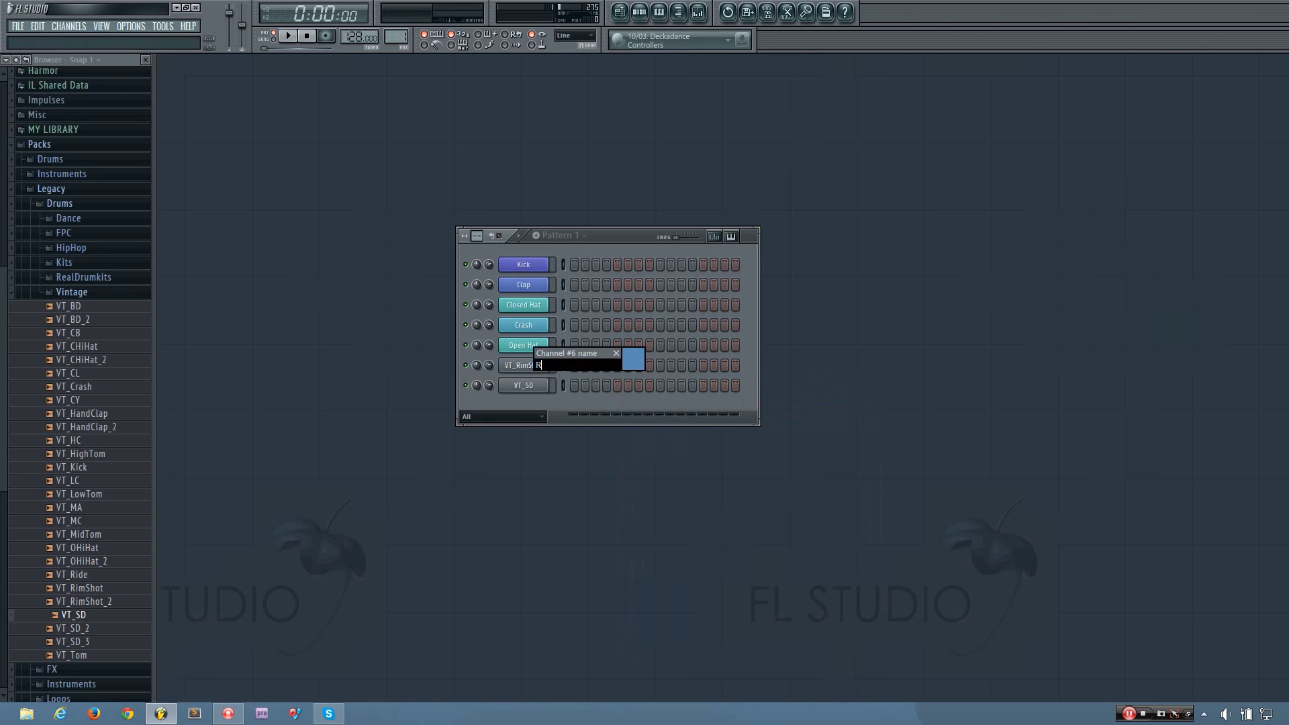
text(Rim)
key(Return)
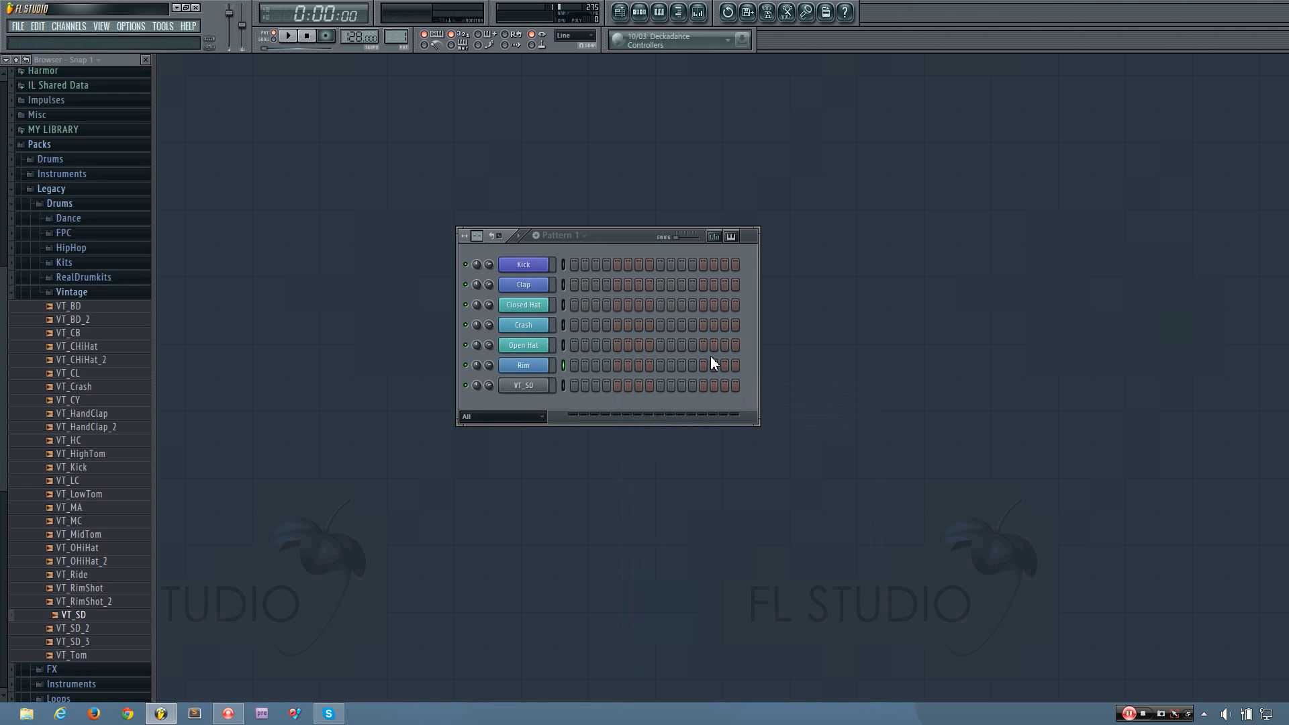
Rename the VT_SD channel to Snare and colour it blue.
click(563, 384)
shift+click(541, 387)
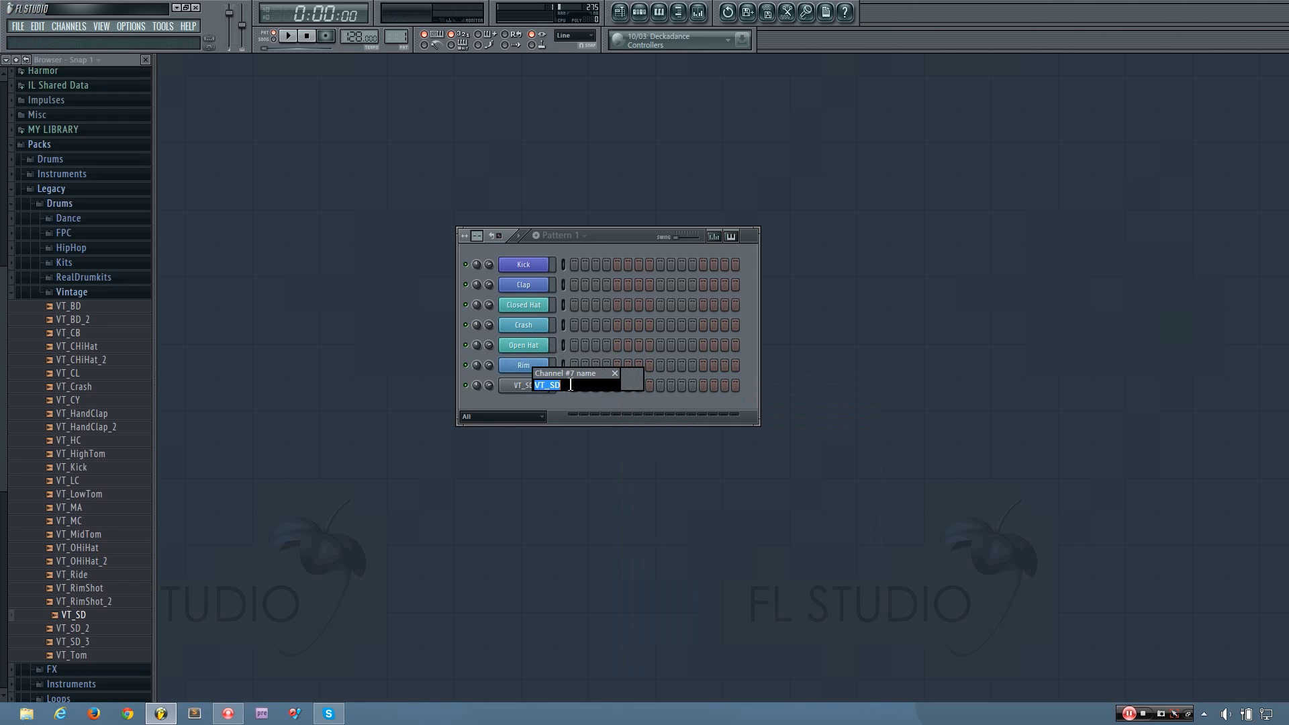
click(631, 384)
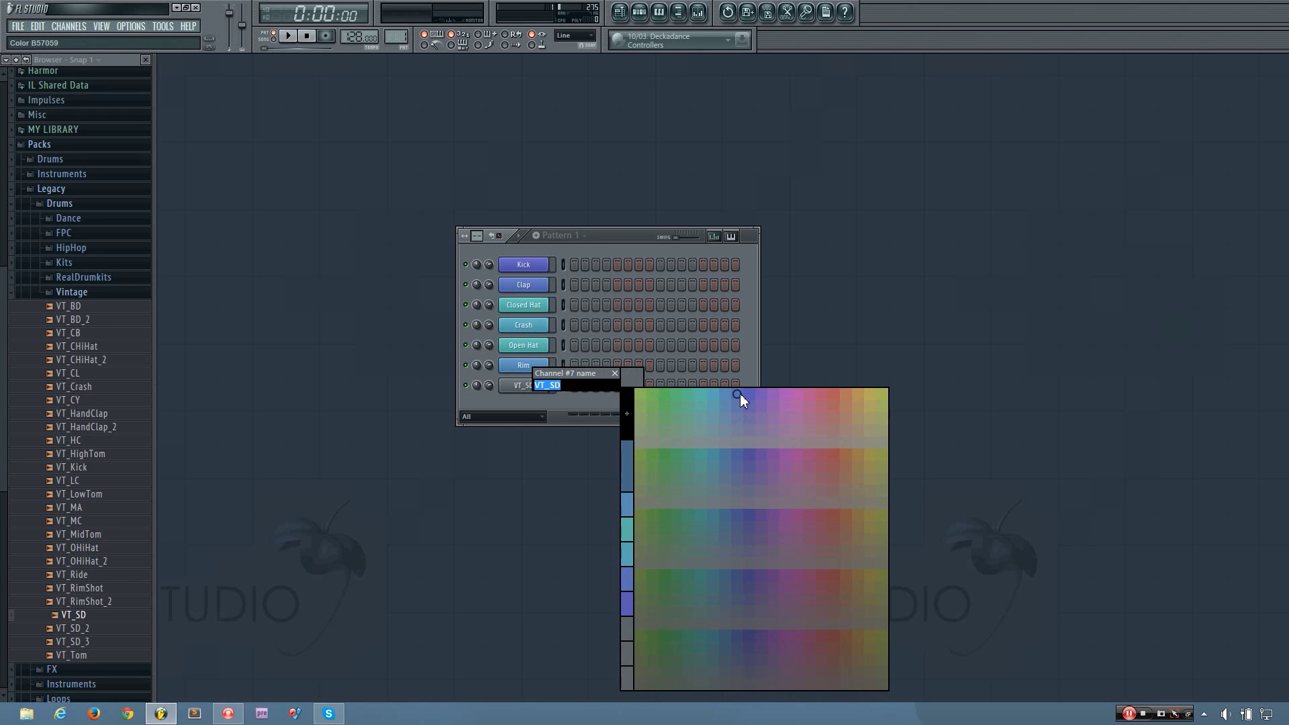
click(740, 393)
text(Snare)
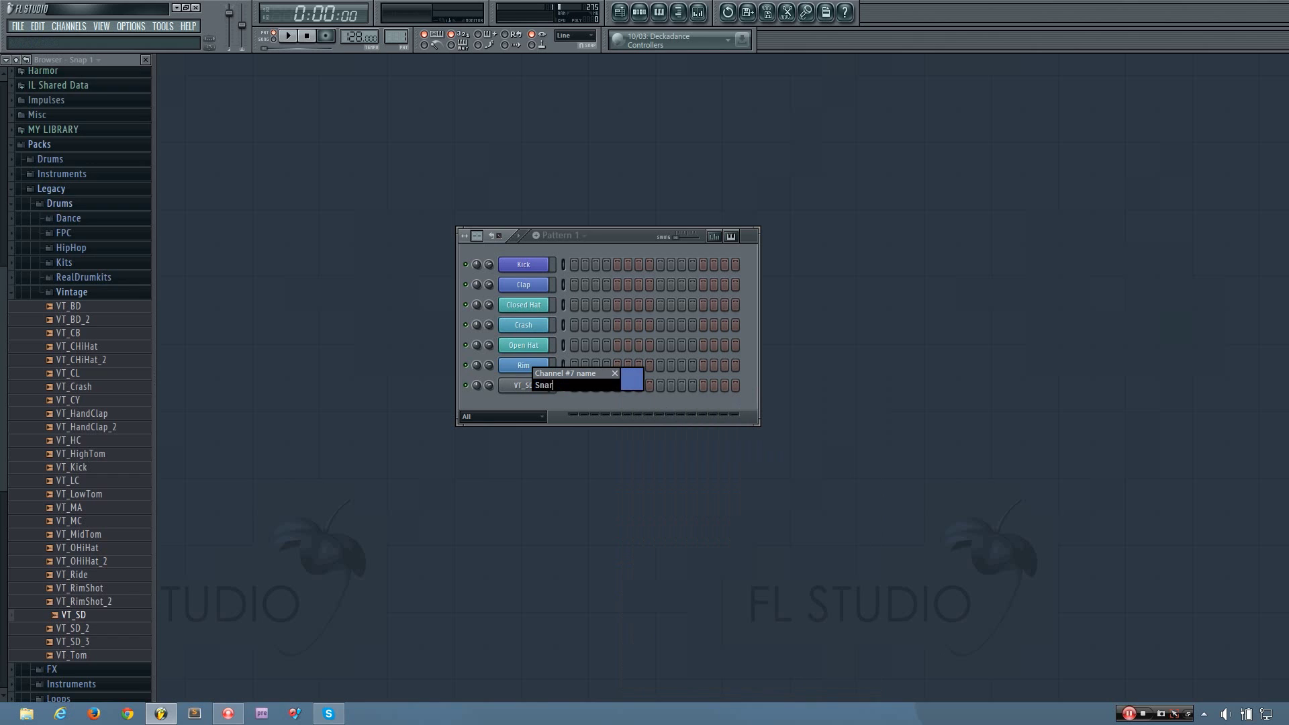
key(Return)
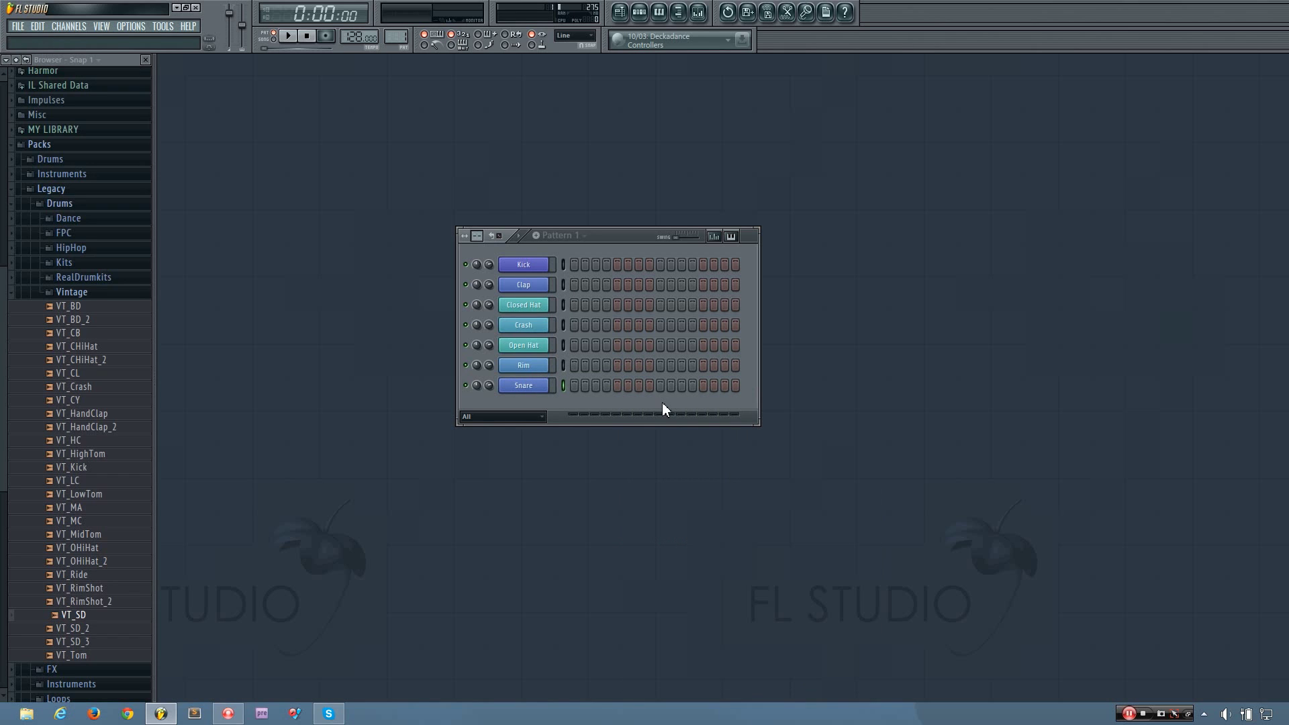
Move Snare and Rim up above Closed Hat, with Snare above Rim.
click(553, 288)
key(Down)
click(563, 364)
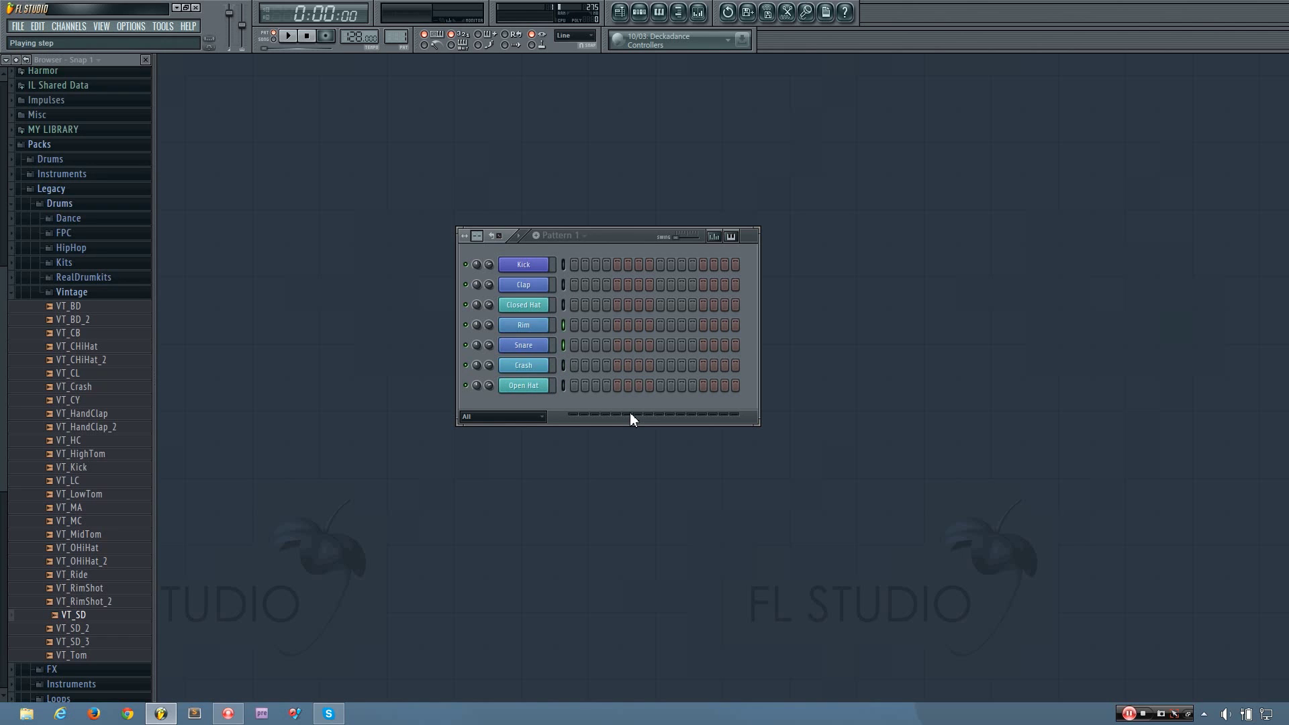
key(alt+Up)
key(alt+Up)
key(alt+Up)
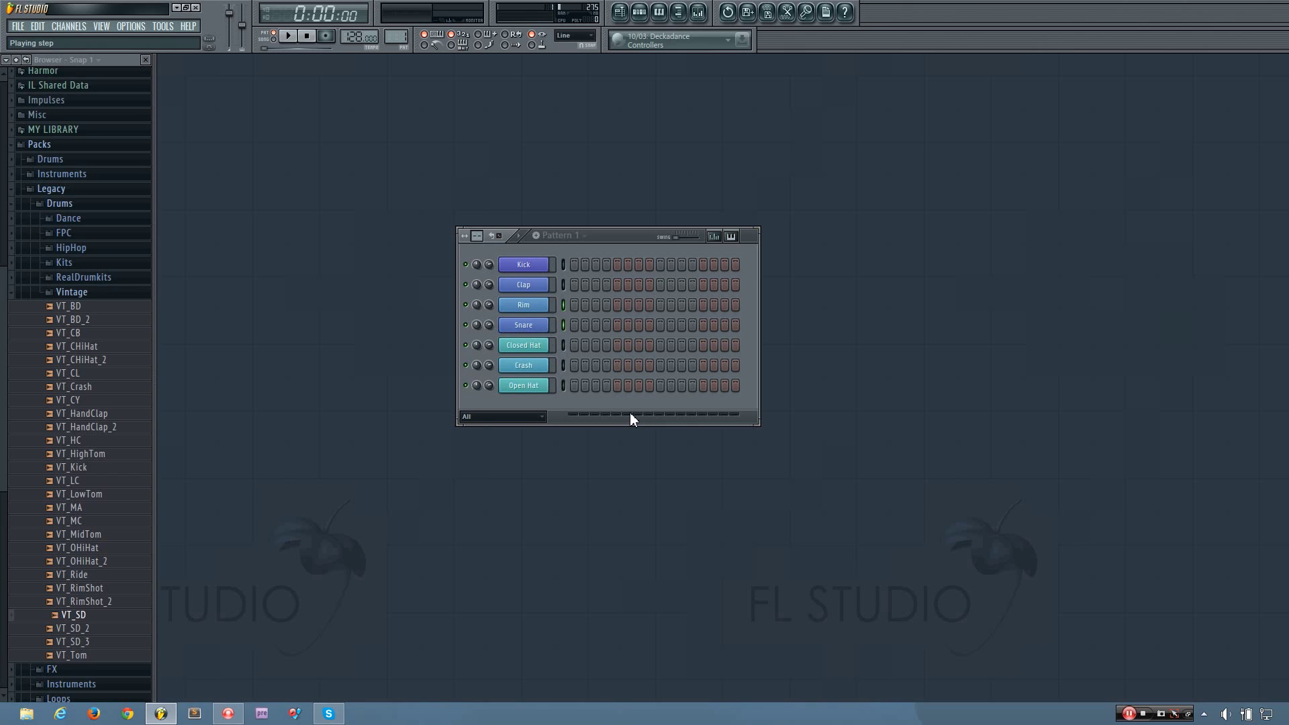
click(562, 343)
click(569, 329)
key(alt+Up)
Move Crash down below Open Hat and adjust the channel selection.
key(Up)
key(Up)
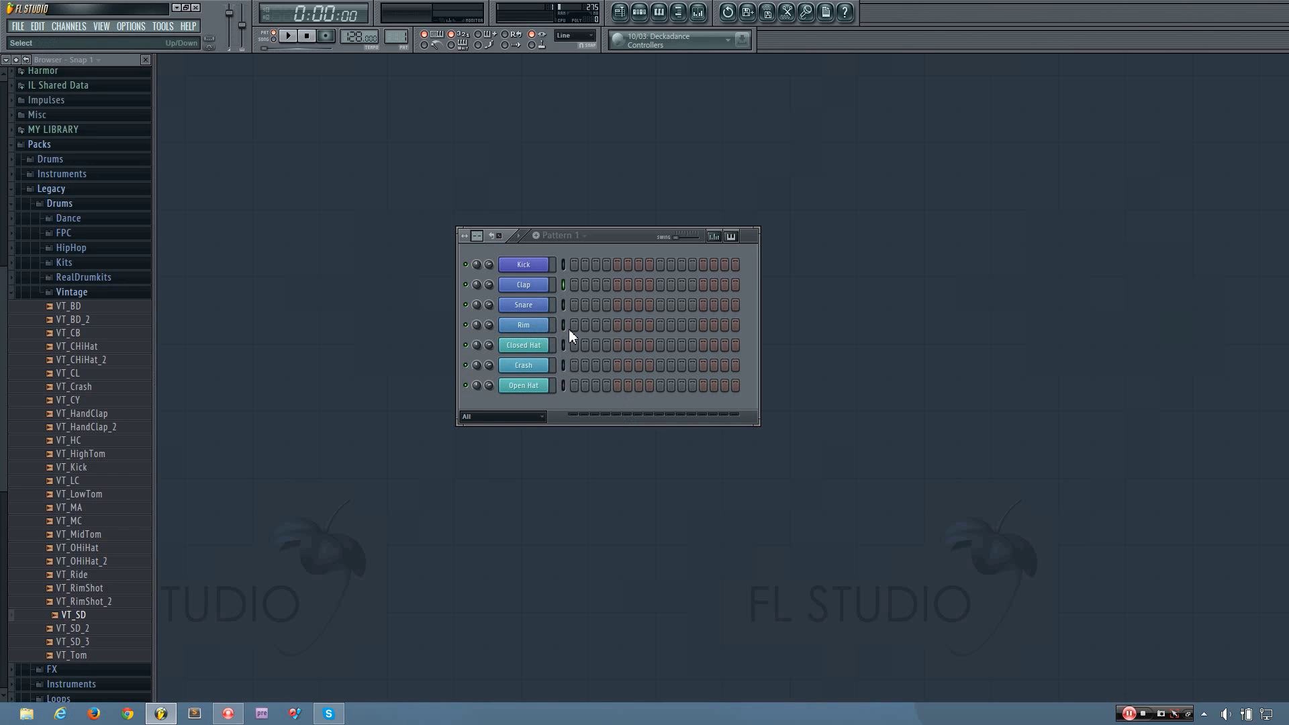
key(Down)
key(Down)
key(alt+Down)
click(564, 366)
click(563, 327)
click(564, 344)
Rework the channel selection, ending with Kick and Rim selected.
click(564, 284)
click(562, 305)
click(563, 285)
click(564, 264)
click(564, 325)
Group the selected Kick, Clap, Snare and Rim channels under the name Drums.
click(71, 27)
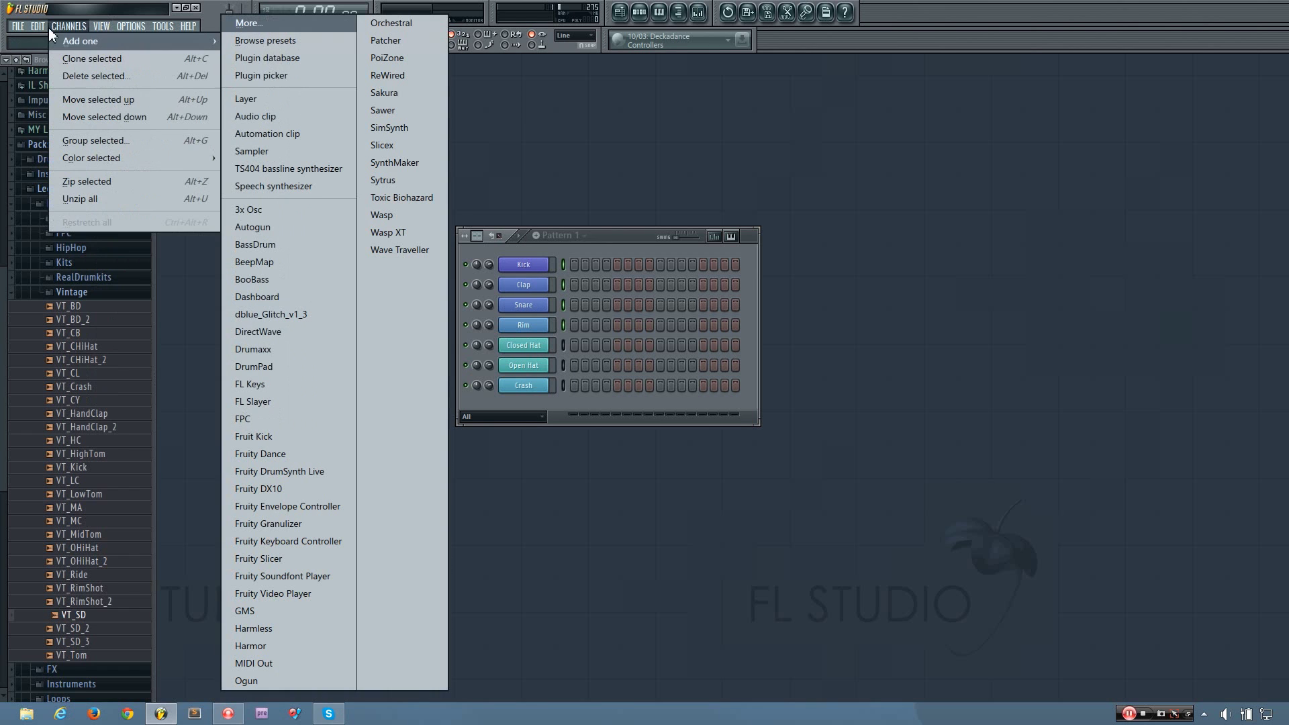
click(114, 140)
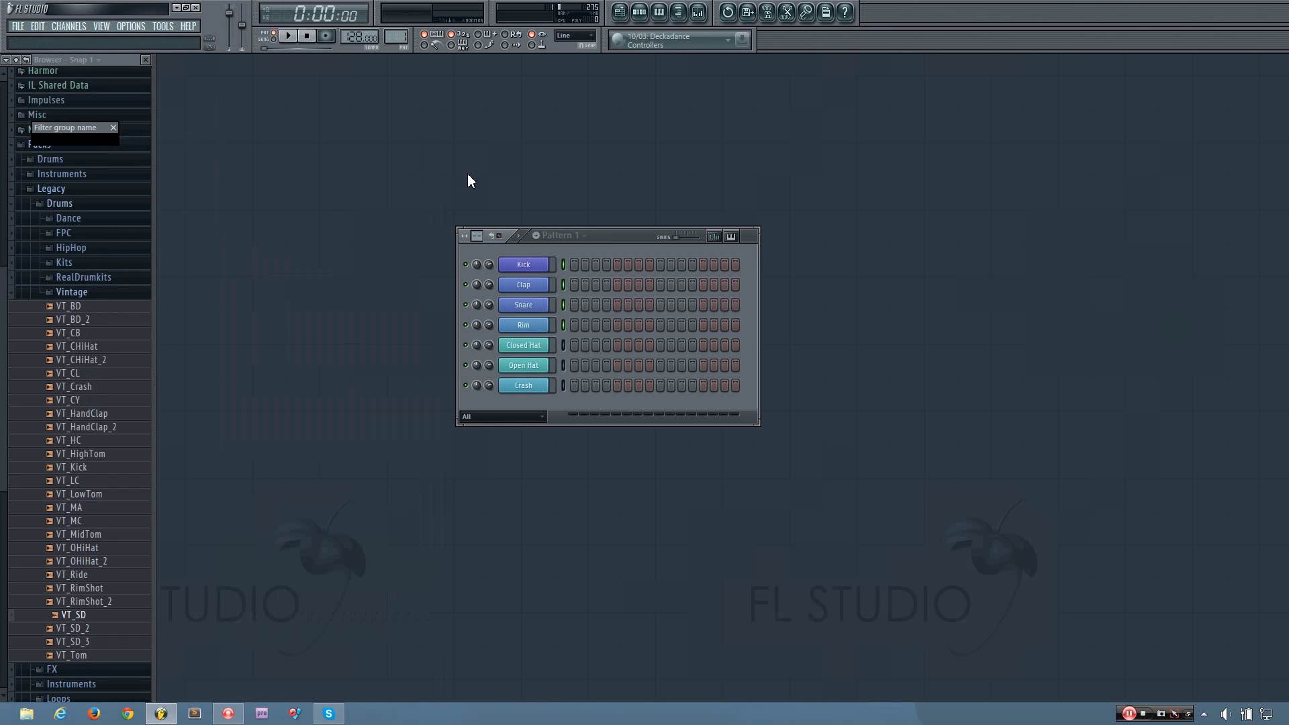
text(Drums)
key(Return)
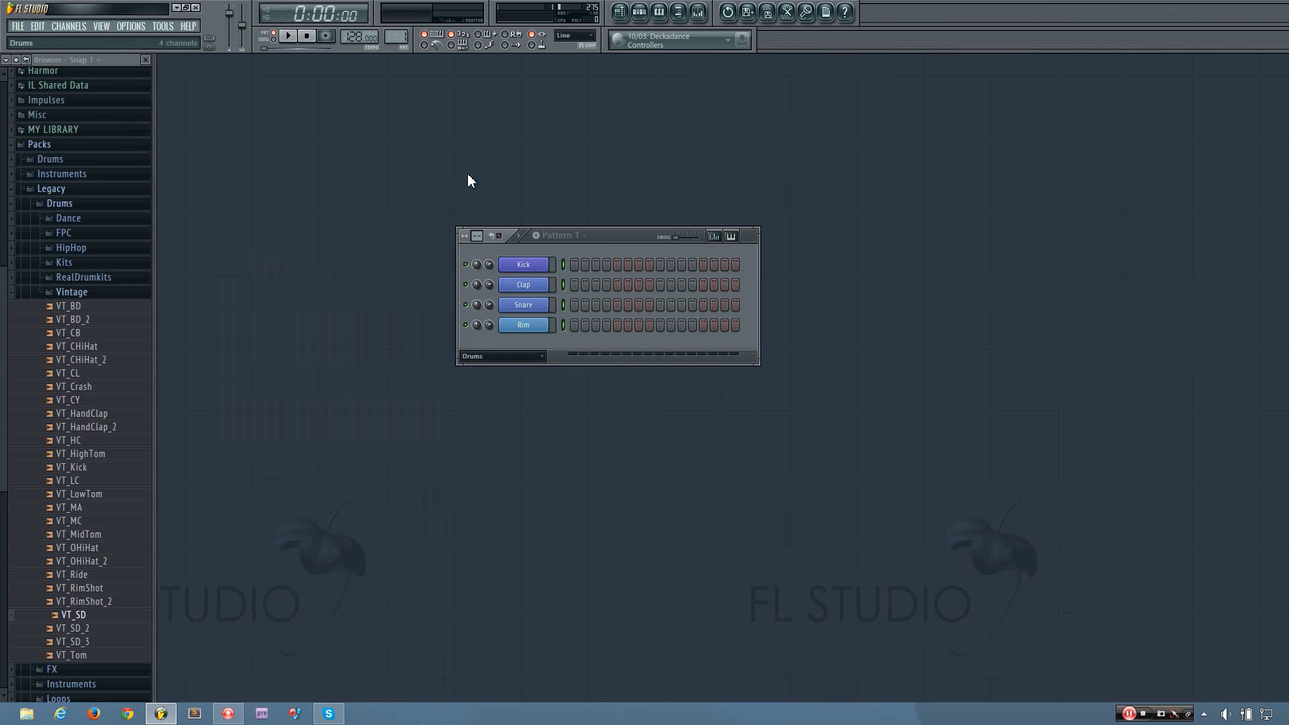
Switch the channel filter to show only the Unsorted channels.
click(491, 359)
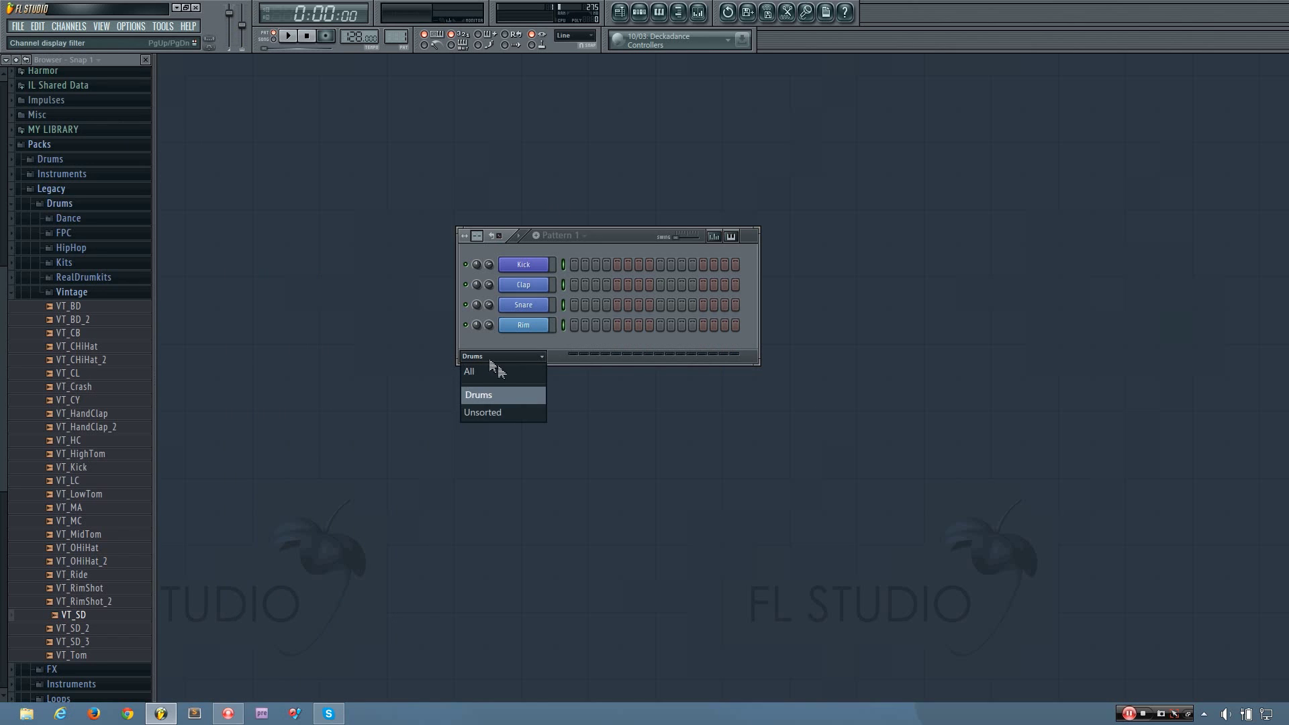
click(503, 413)
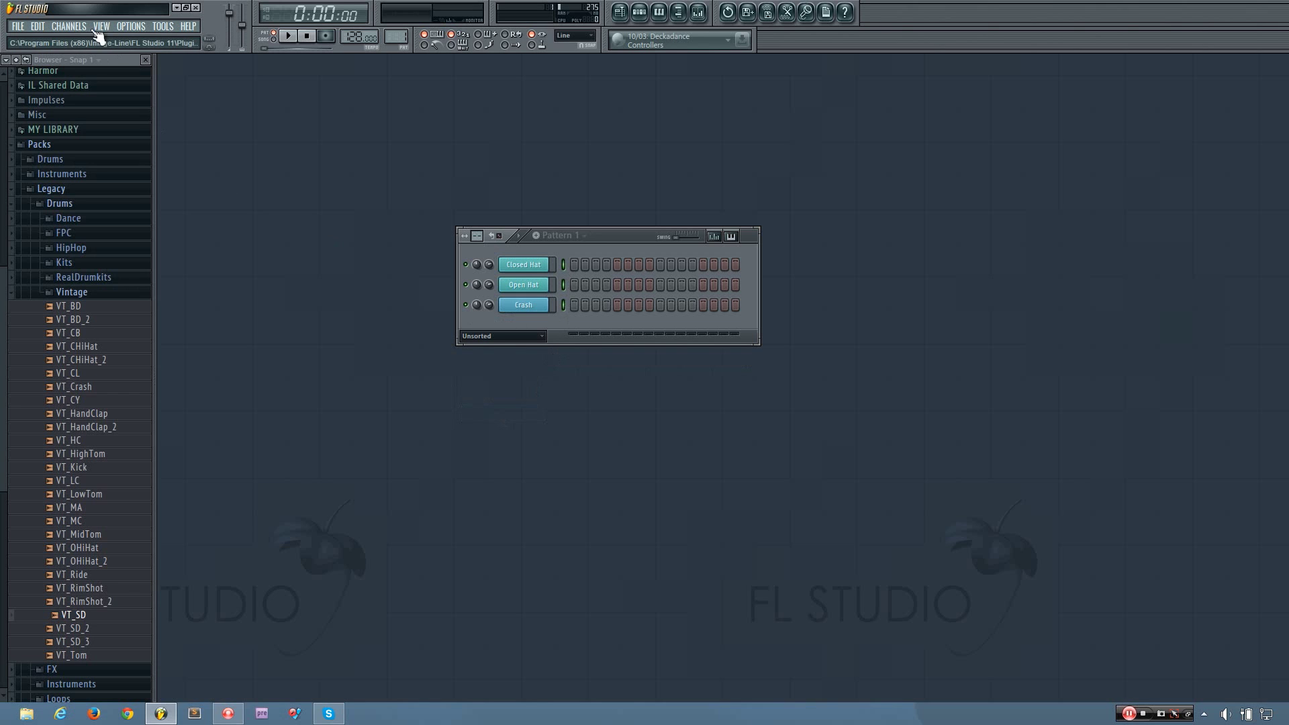
click(66, 26)
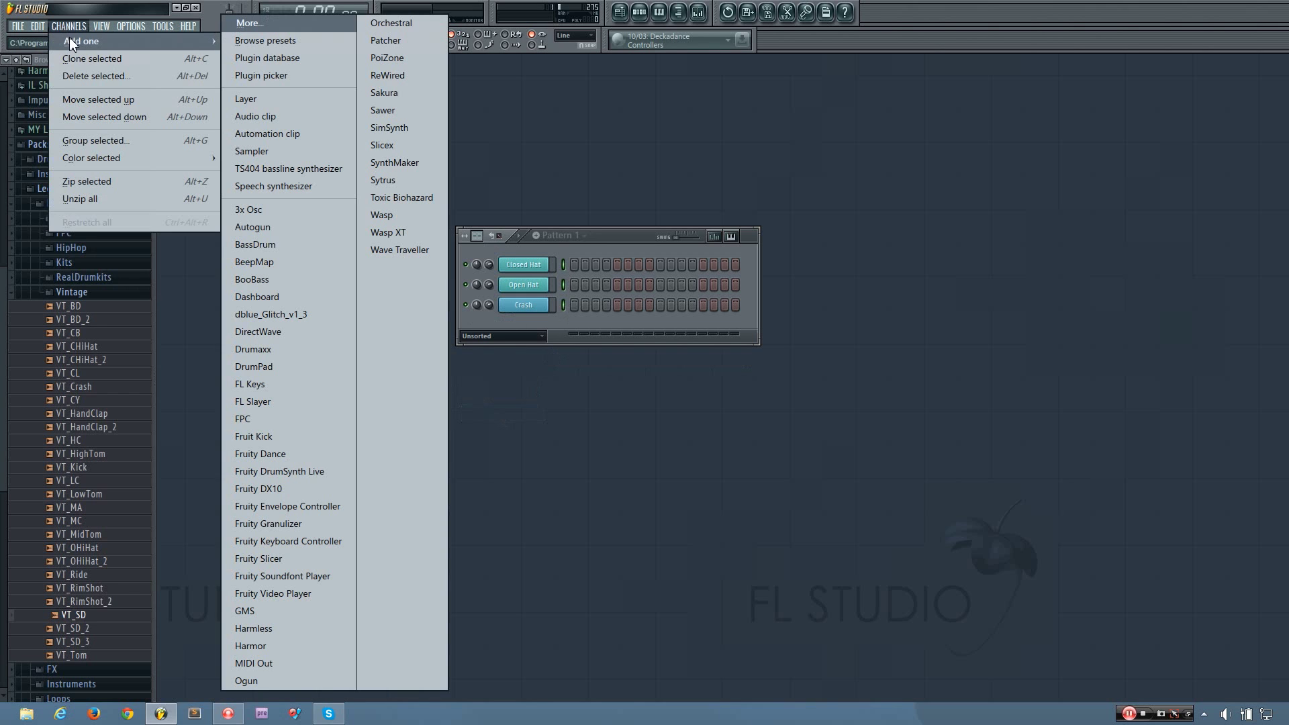
Group the selected Closed Hat, Open Hat and Crash channels under Drums.
click(98, 140)
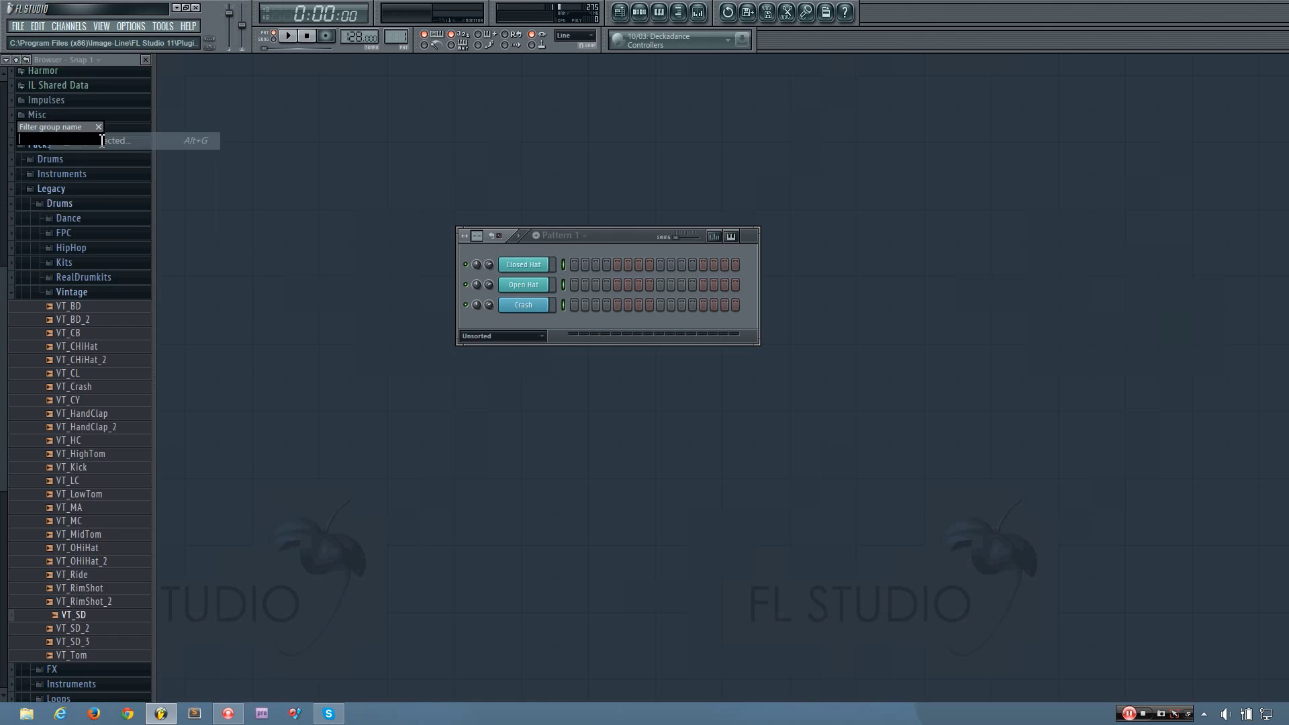
text(Drums)
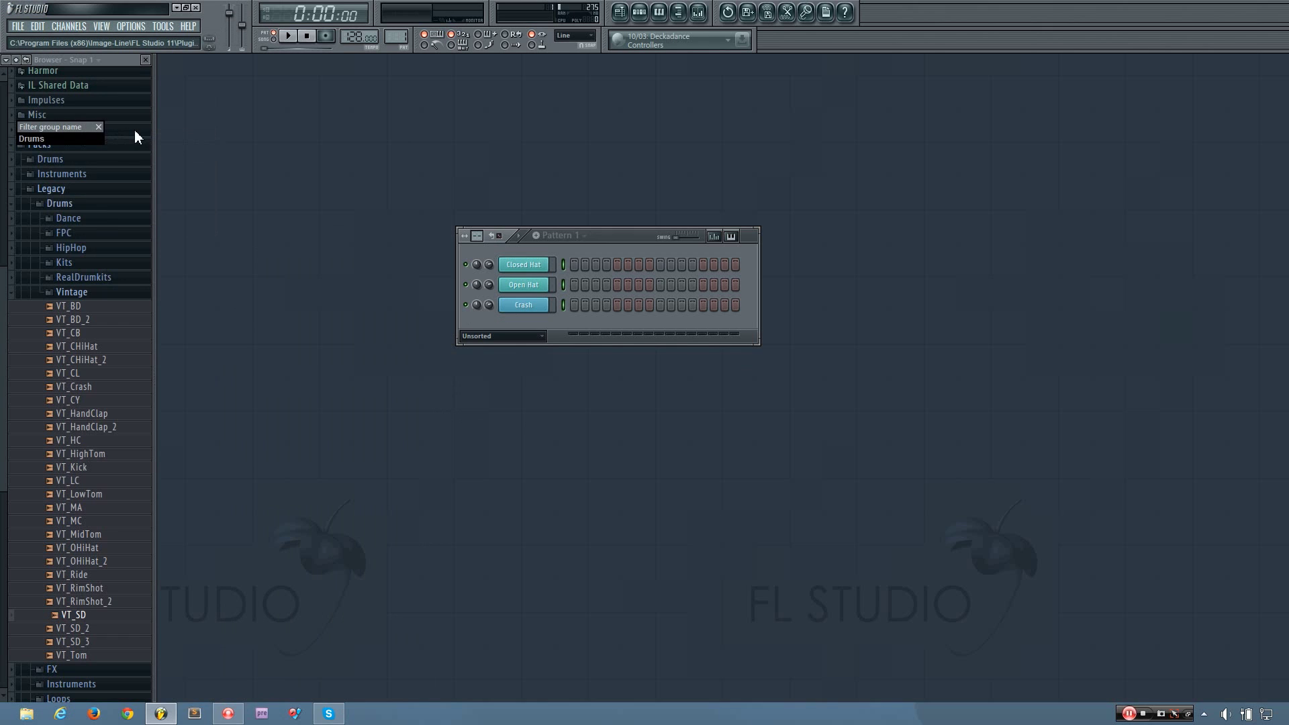
key(Return)
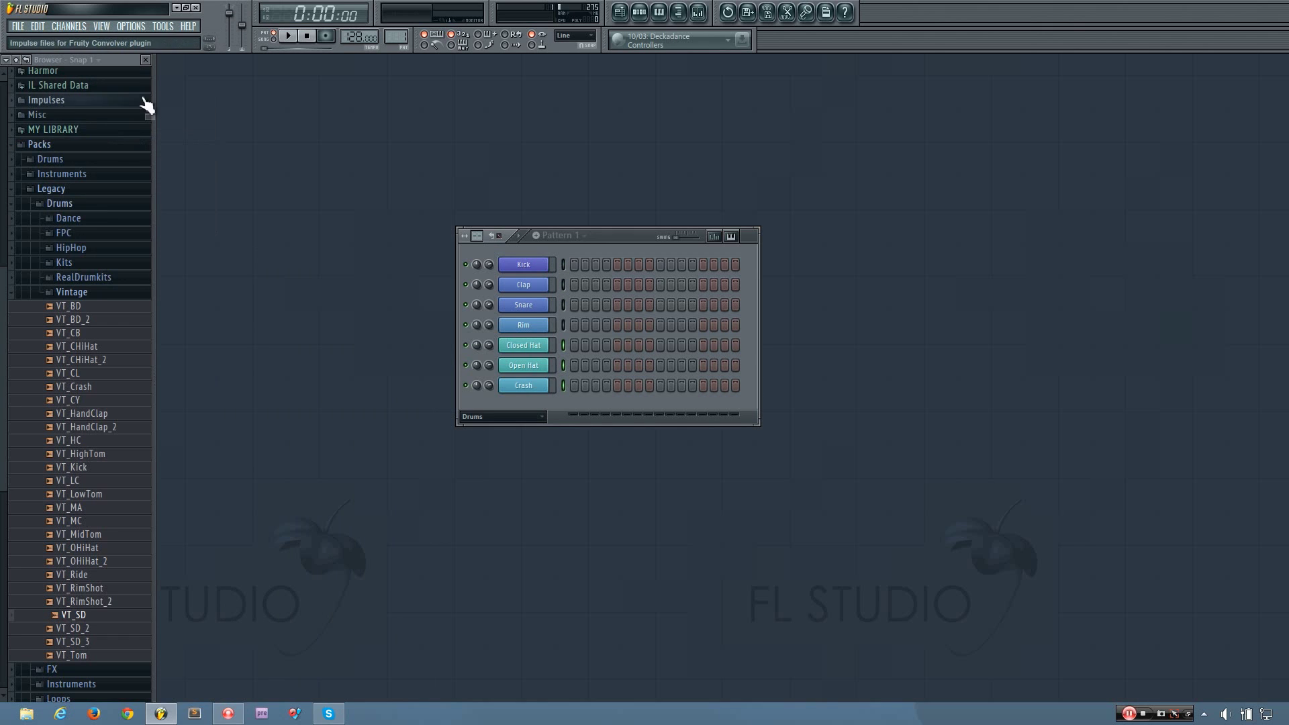
Check that the Unsorted group is empty, then show the Drums group again.
click(486, 415)
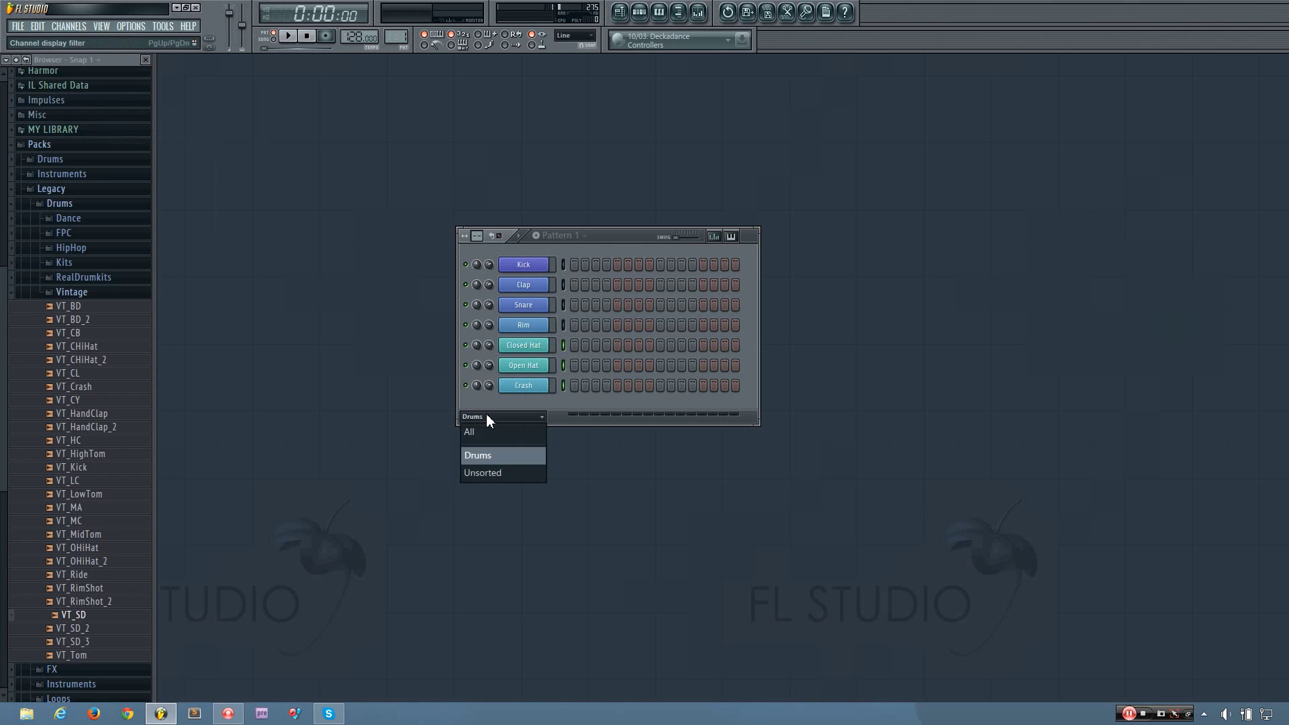
click(487, 472)
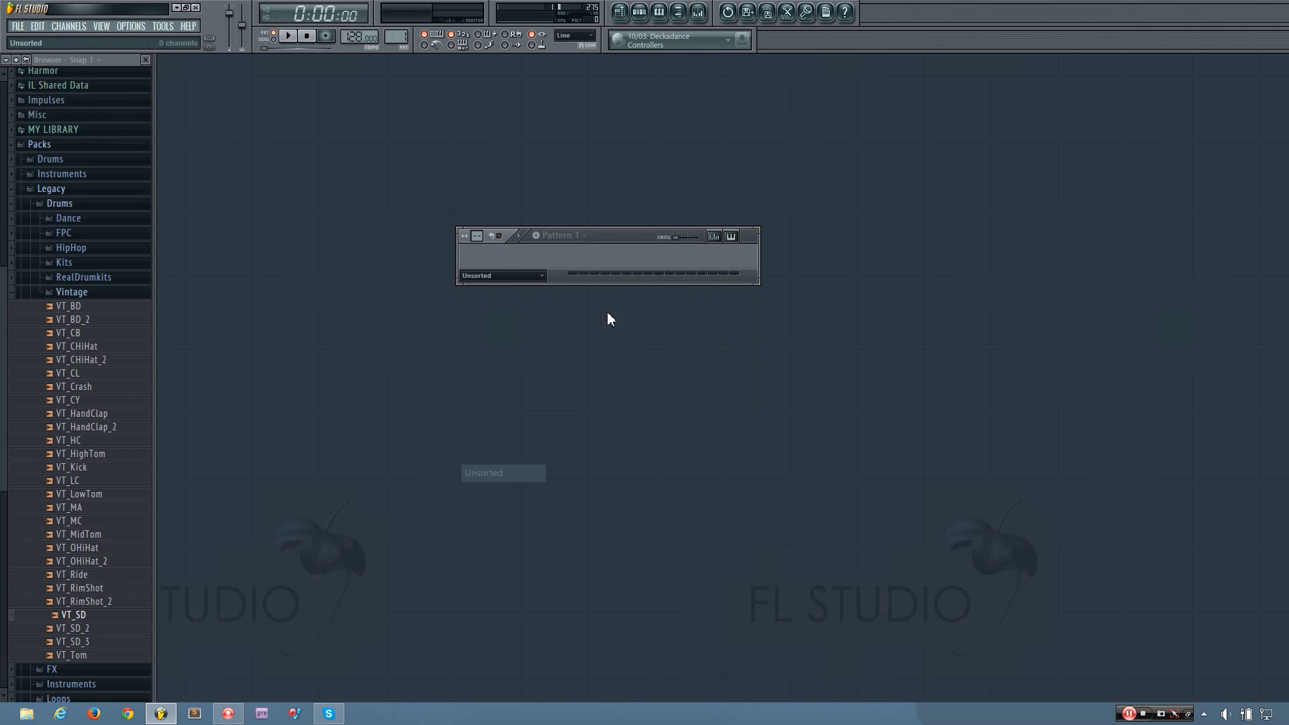
click(522, 277)
click(523, 313)
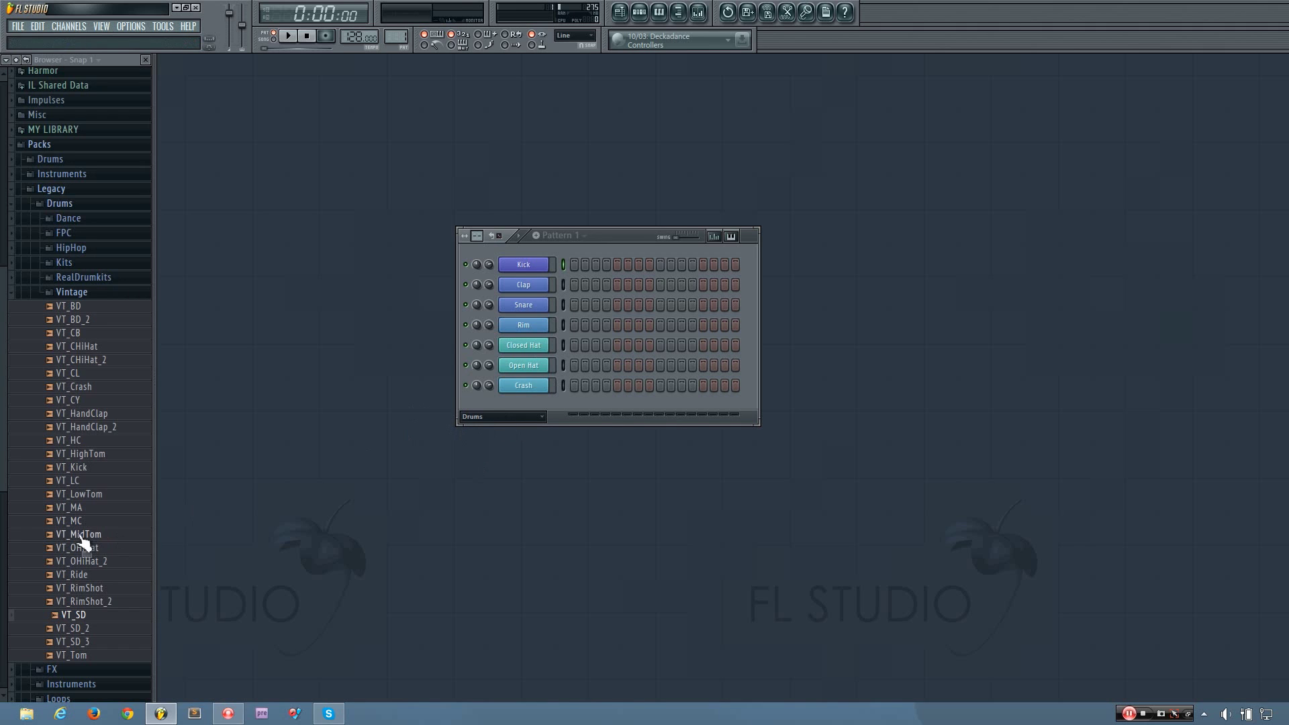
Drag the VT_MidTom sample into the rack and confirm Unsorted stays empty.
drag(84, 534, 534, 422)
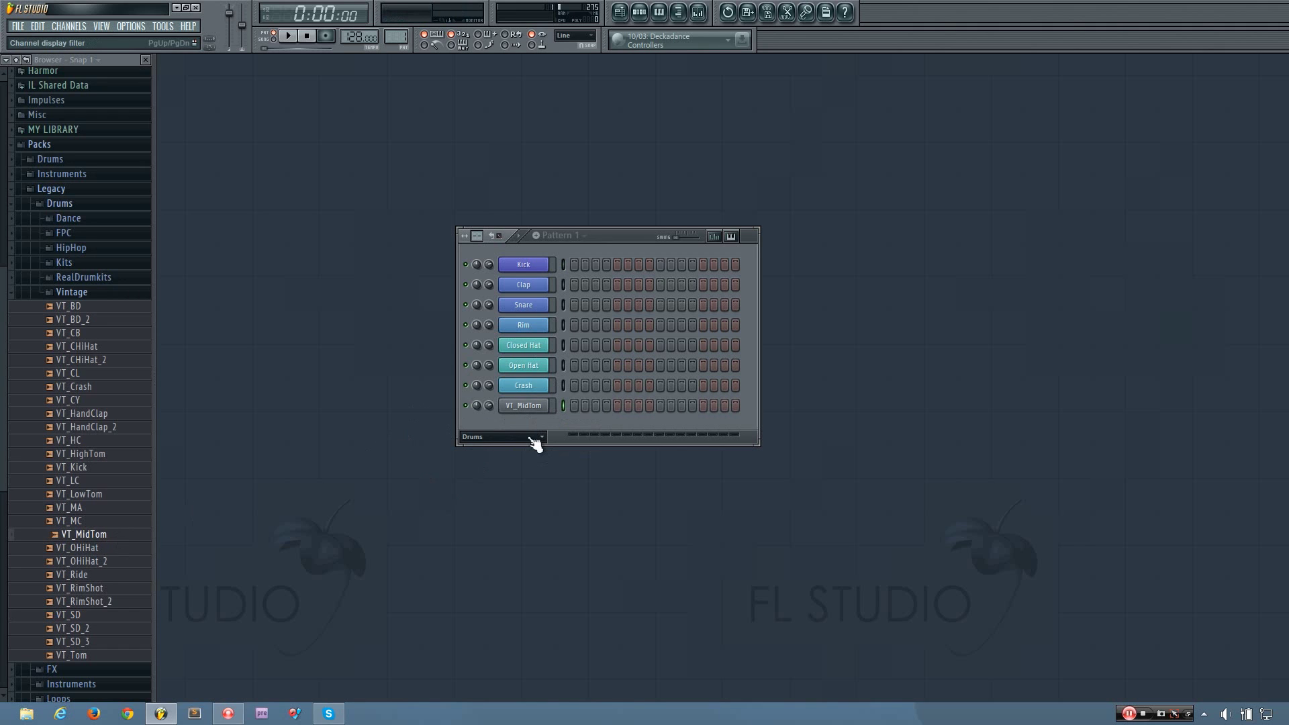
click(528, 437)
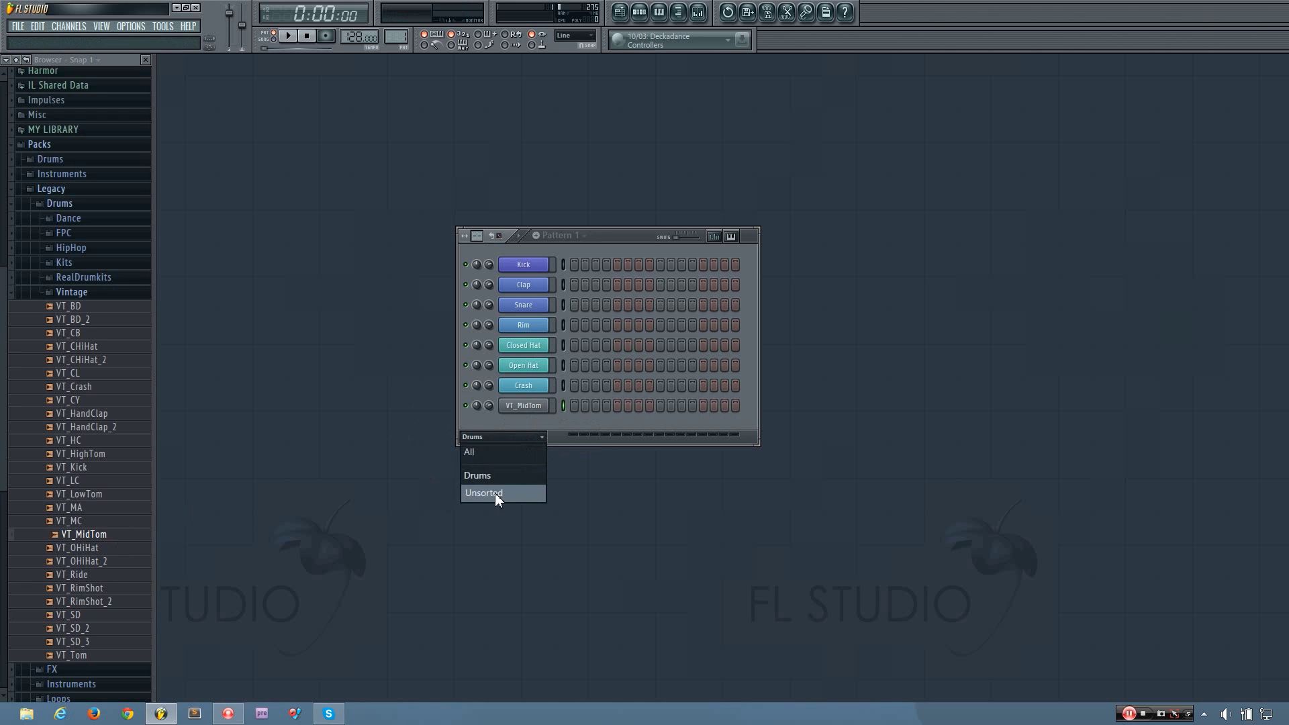
click(494, 493)
click(527, 276)
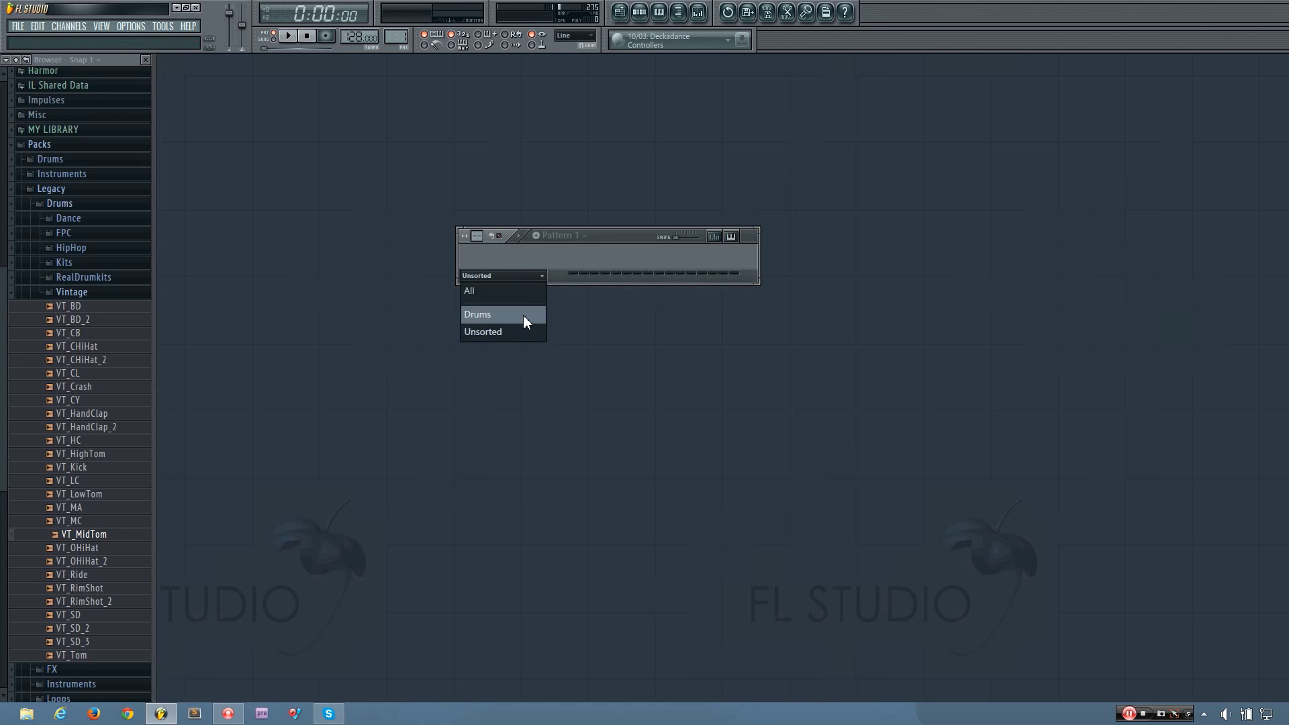
Return to the Drums group and delete the VT_MidTom channel, confirming the prompt.
click(504, 317)
right_click(521, 405)
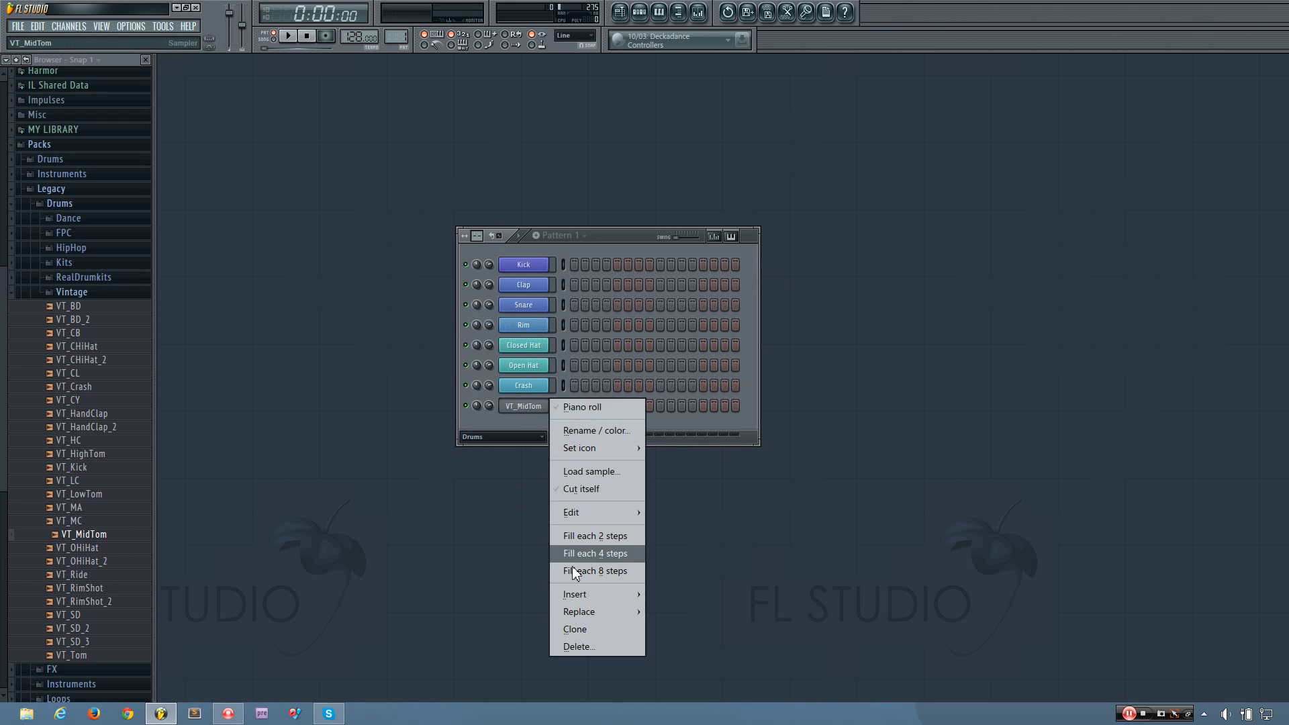
click(575, 646)
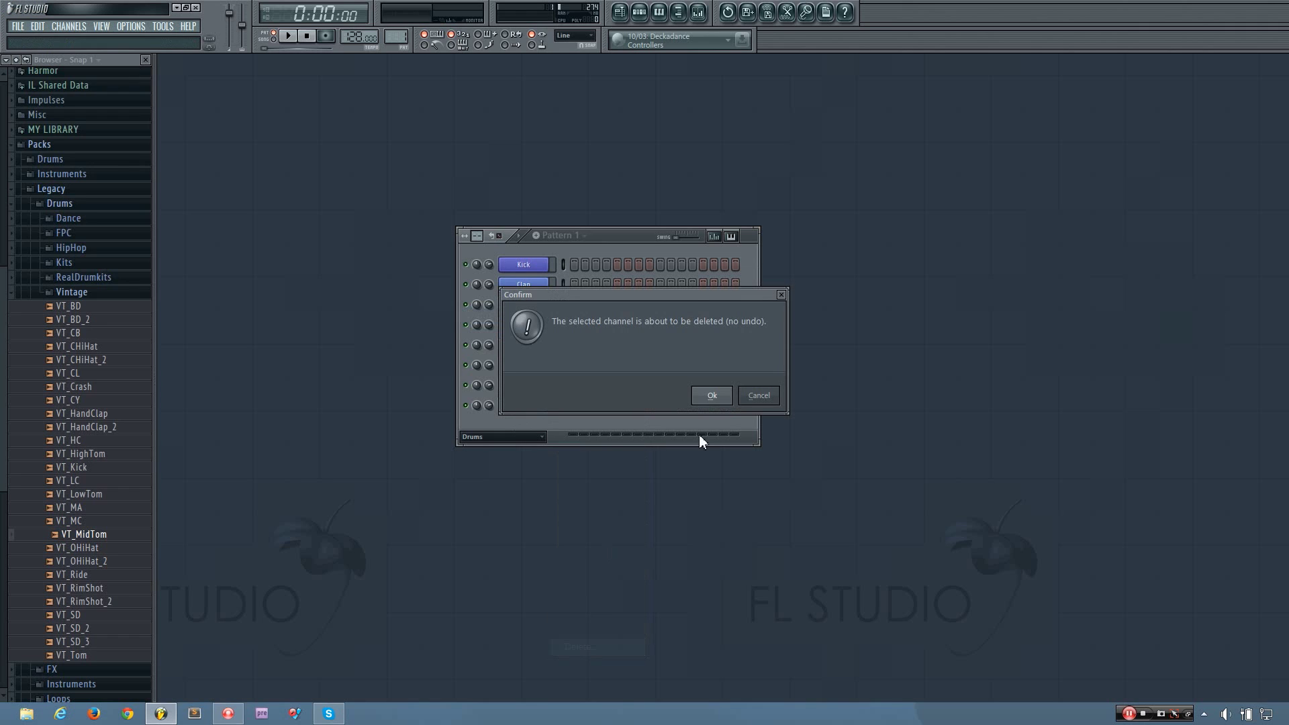
click(713, 396)
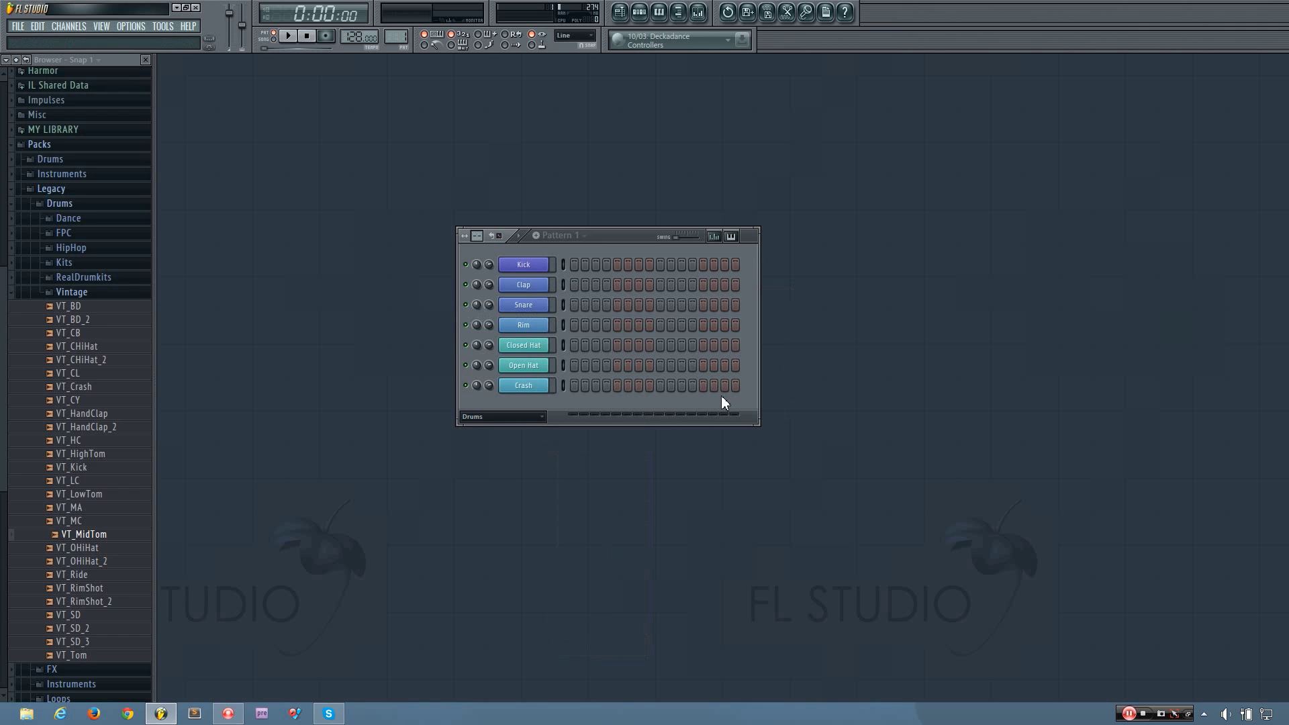
Add a new filter group named 'Synths' from the filter dropdown's right-click menu.
right_click(518, 417)
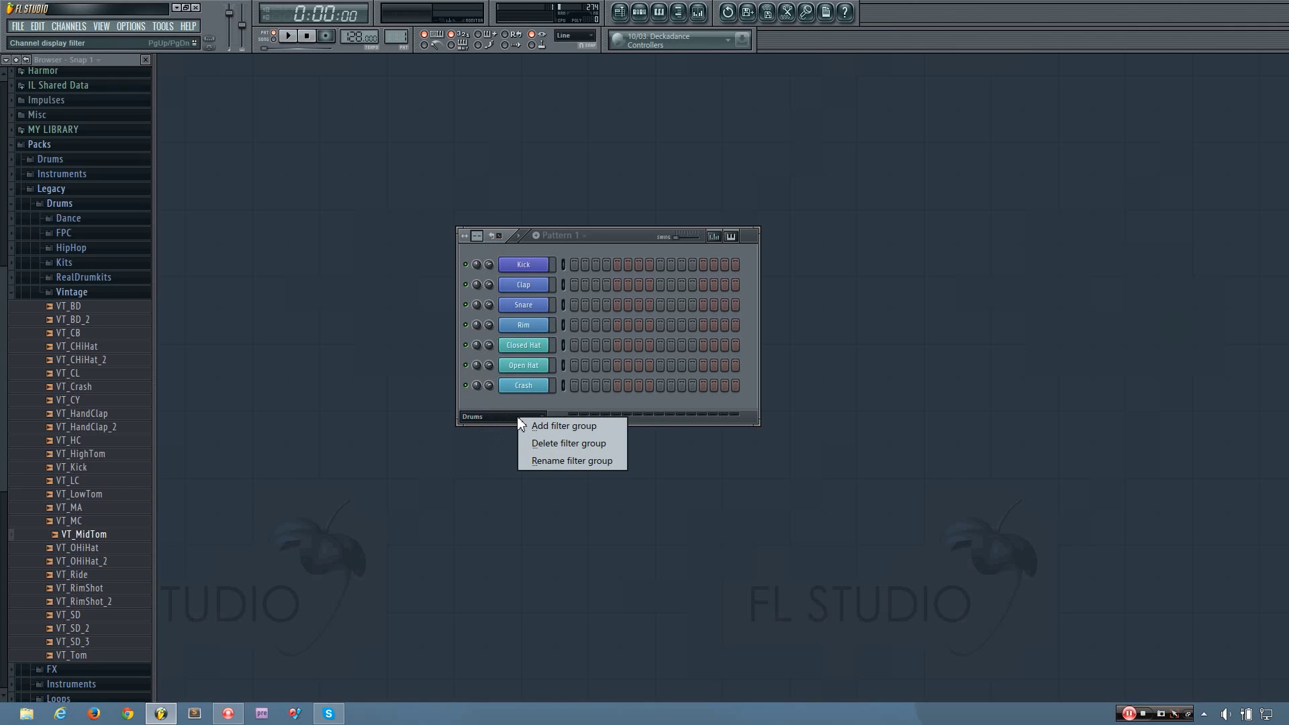
click(564, 424)
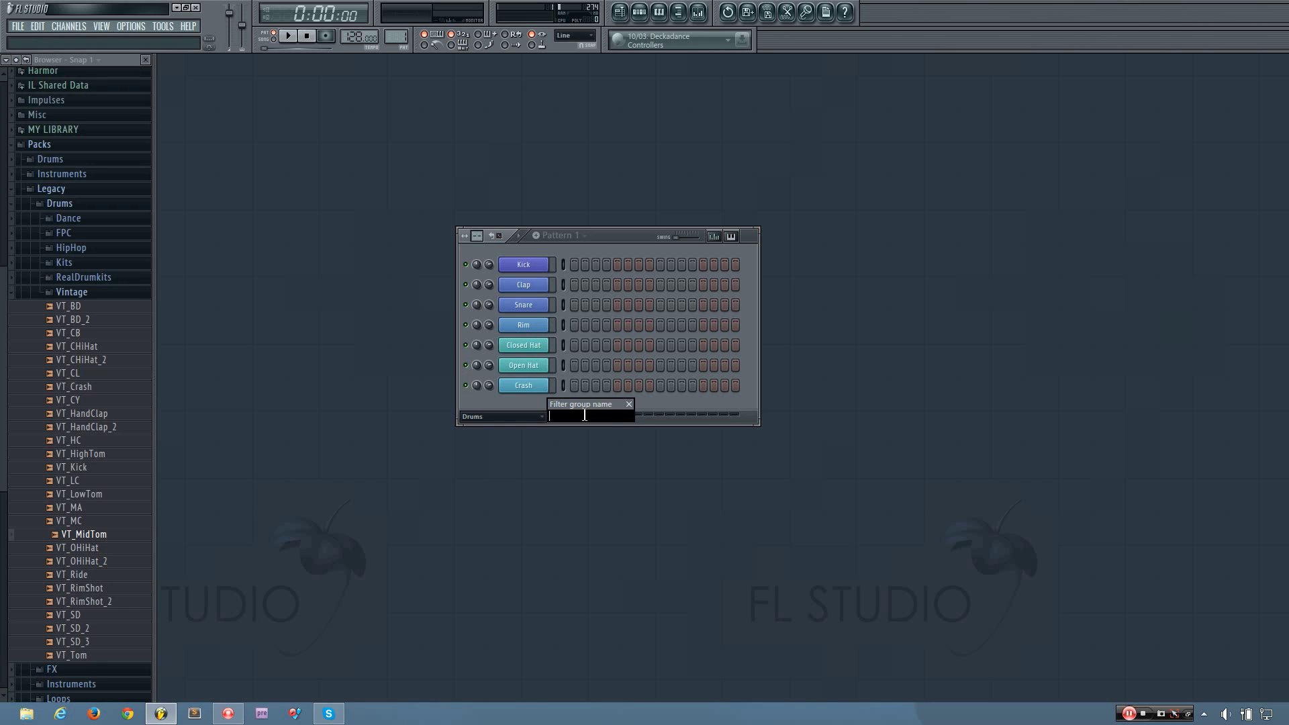
text(Synths)
key(Return)
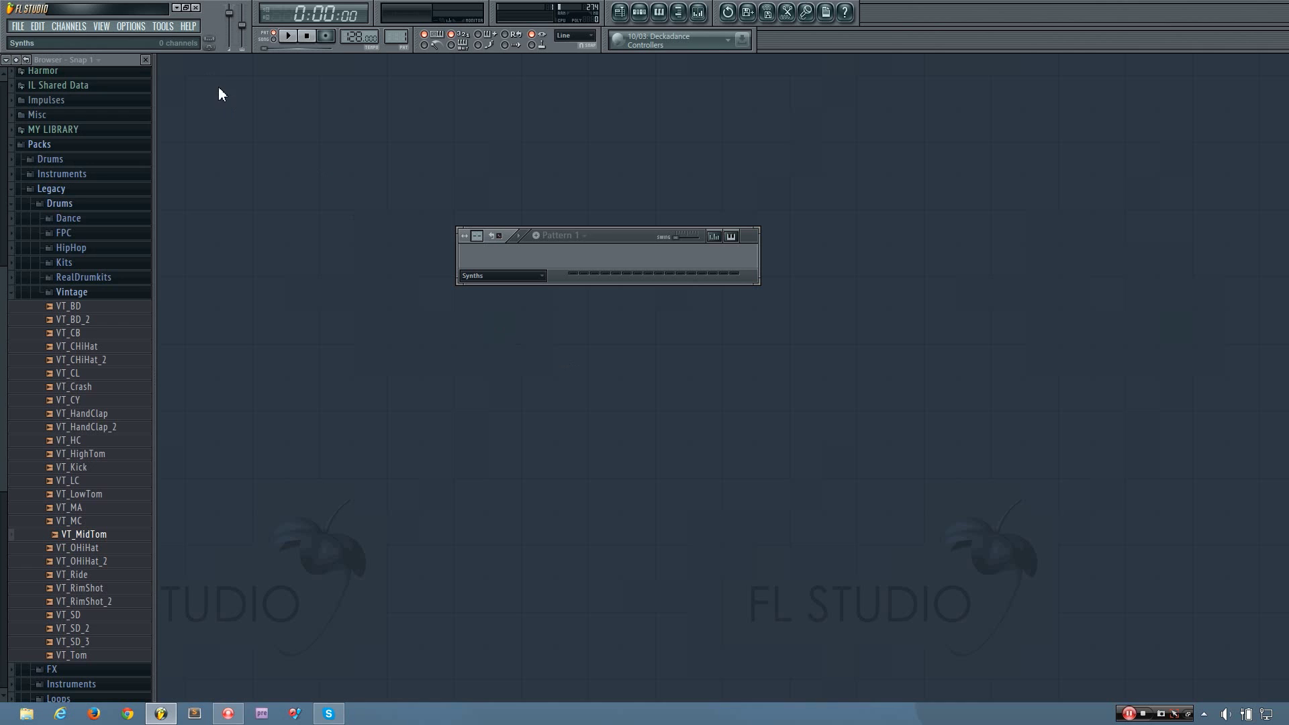
click(68, 25)
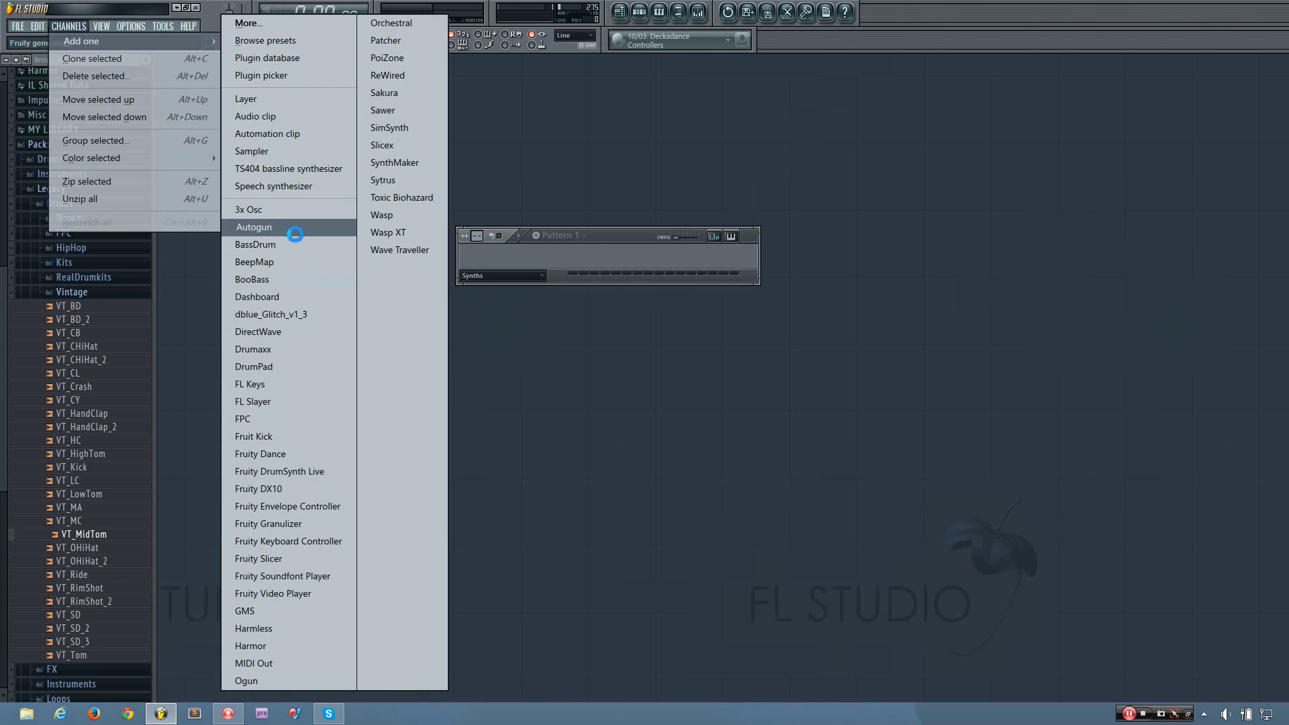
Add an Autogun instrument channel and close its plugin window.
click(294, 234)
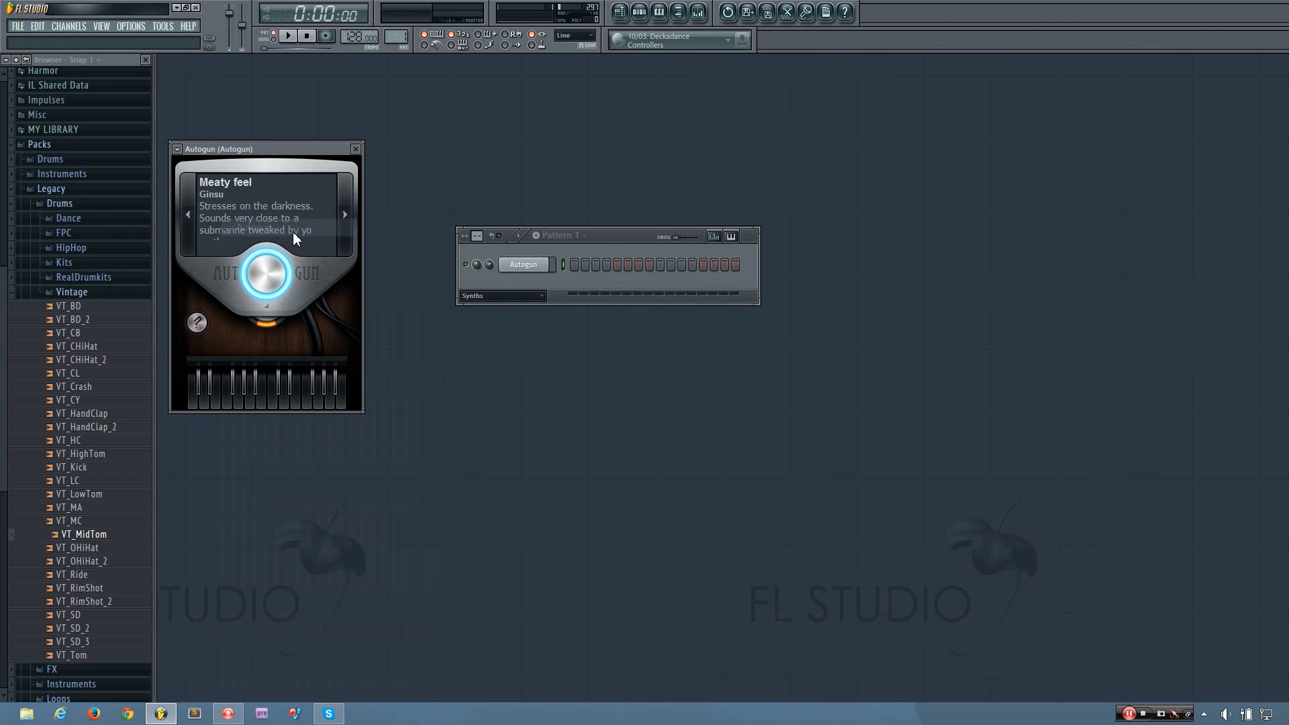
click(355, 149)
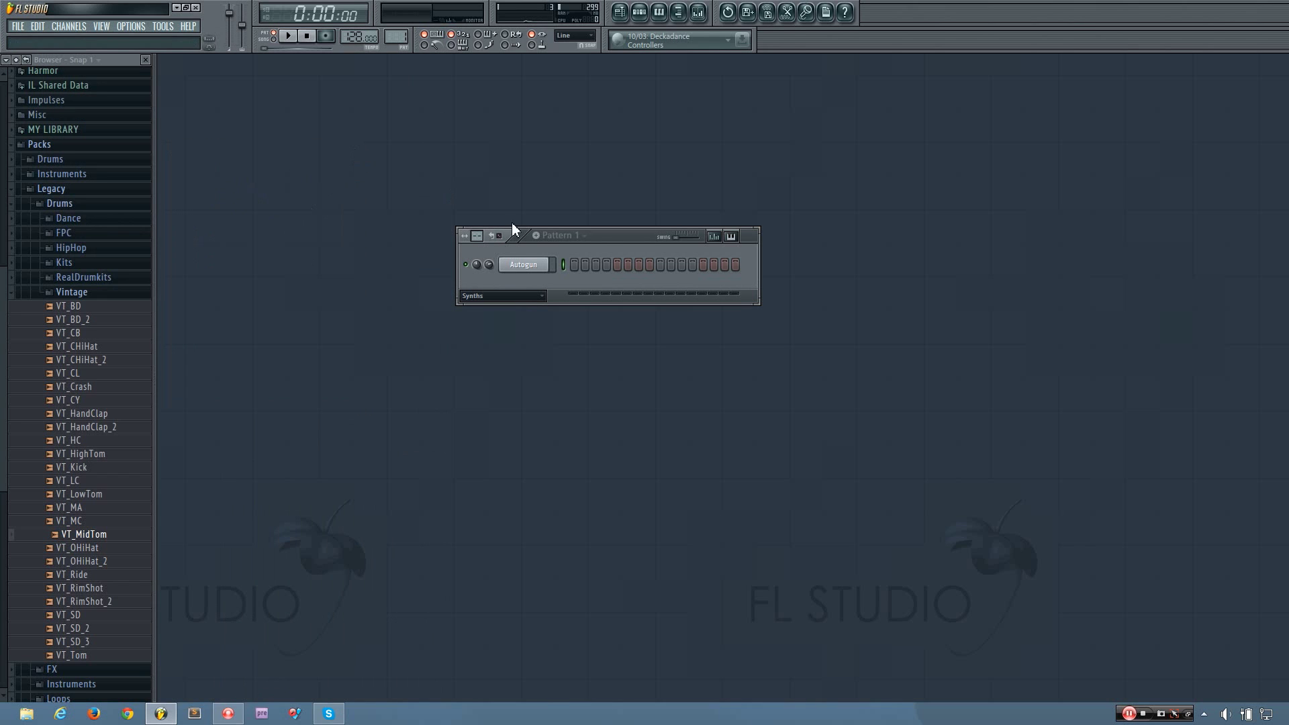
Insert a Toxic Biohazard synth channel above Autogun.
right_click(528, 267)
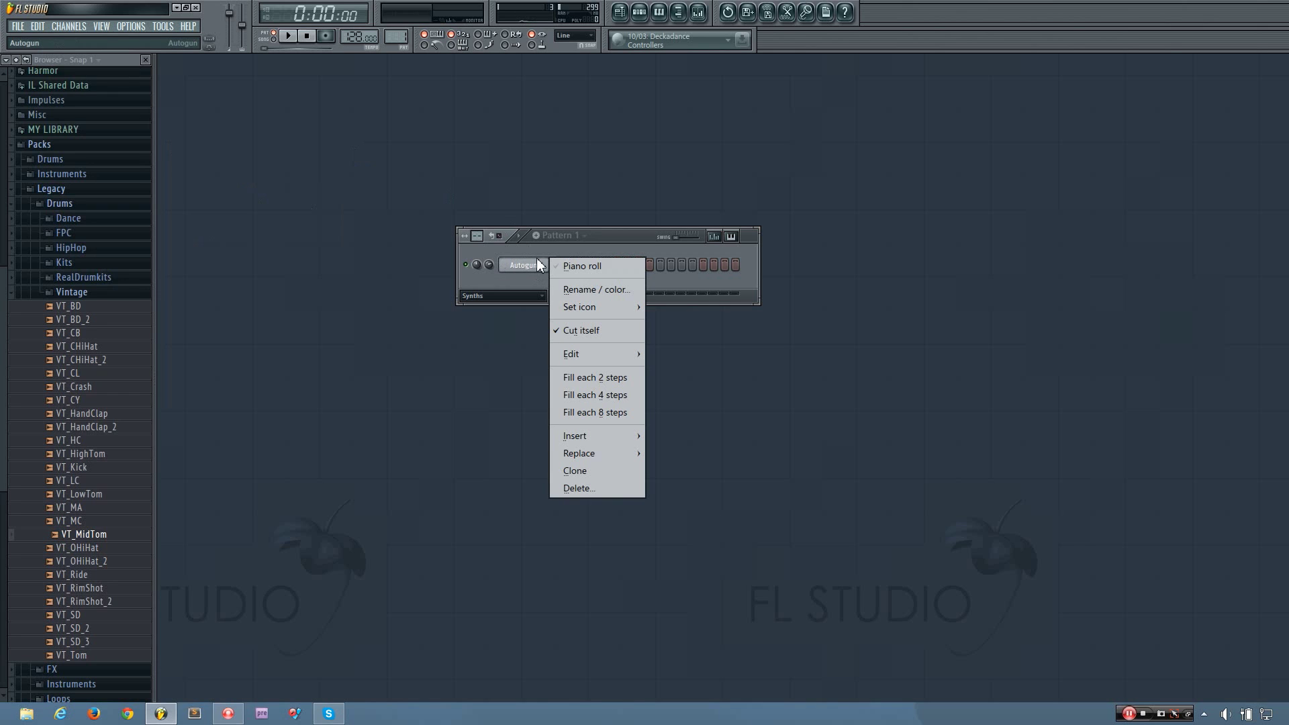
mouse_move(617, 436)
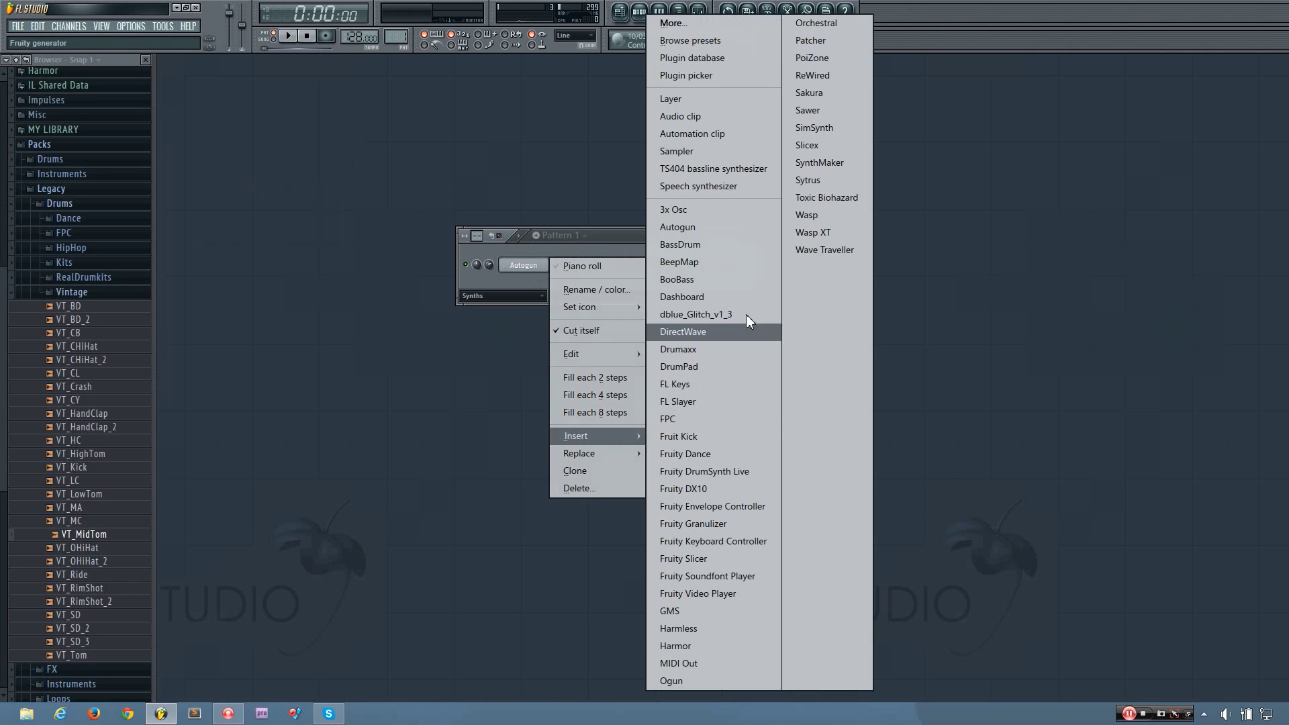
click(826, 199)
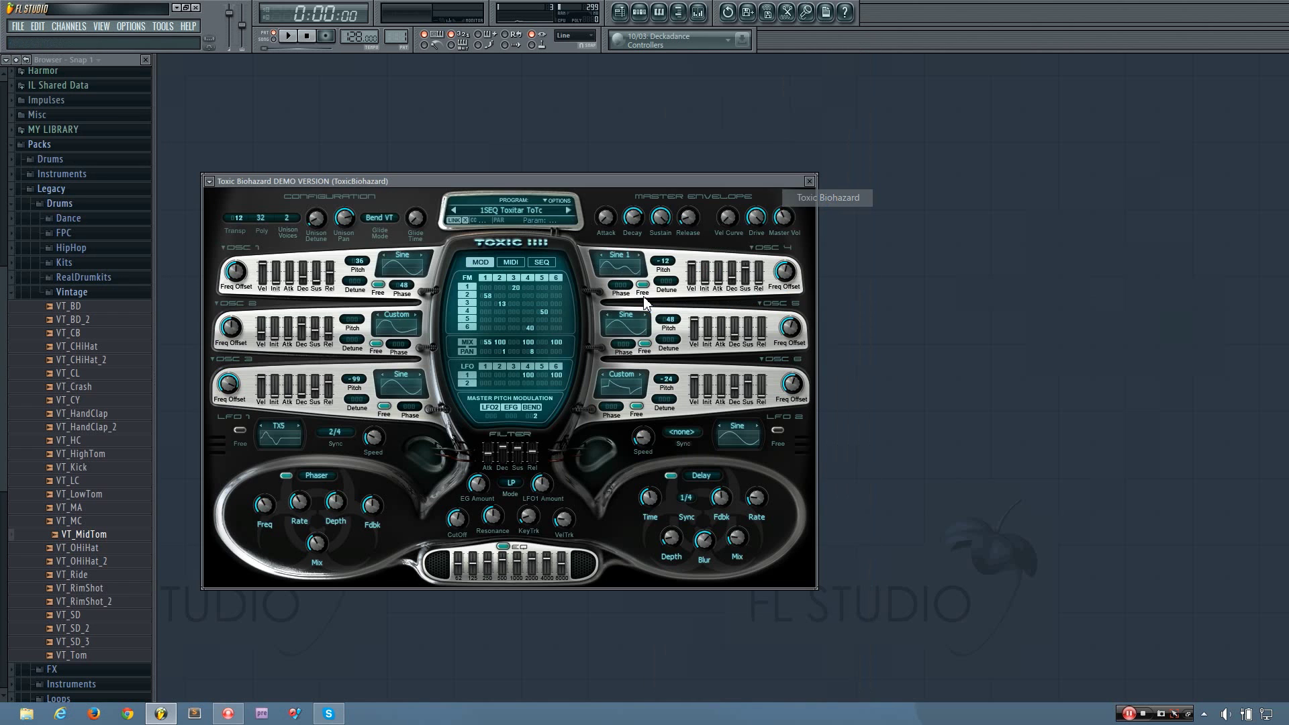
Move the Toxic Biohazard window right and the channel rack up and left.
drag(686, 179, 1031, 169)
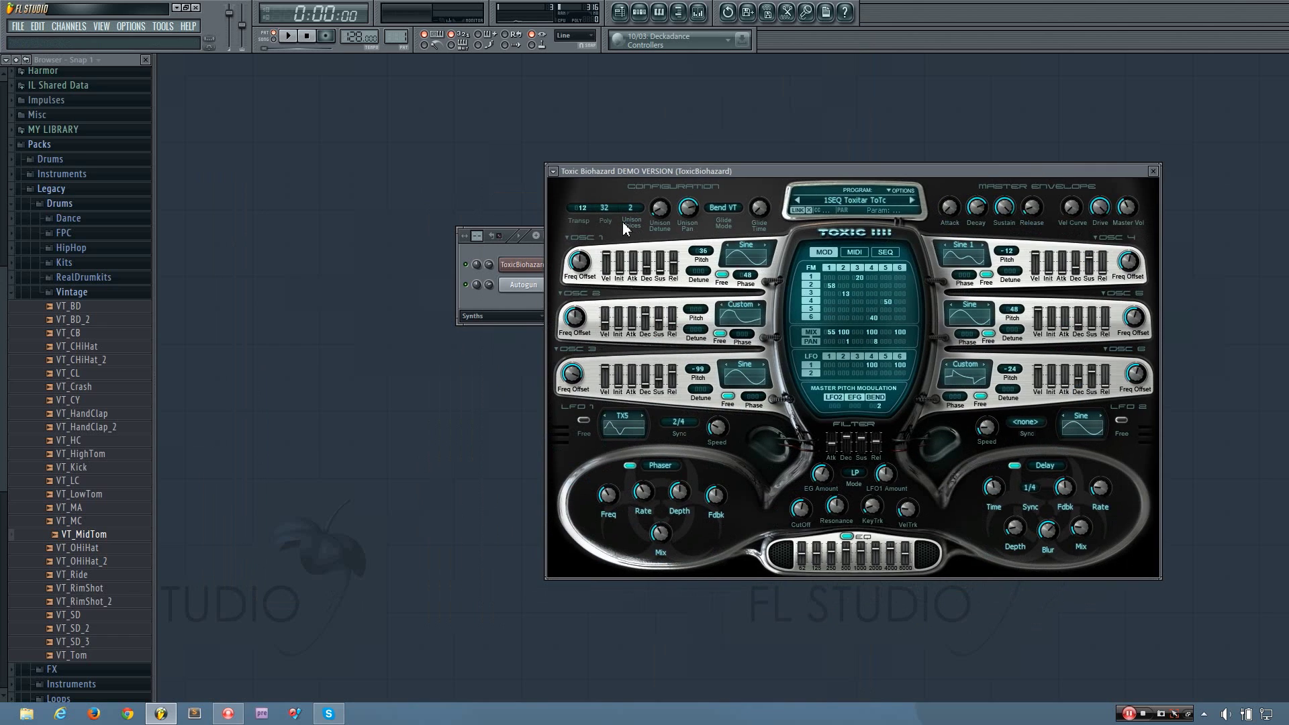
click(525, 256)
drag(606, 235, 498, 215)
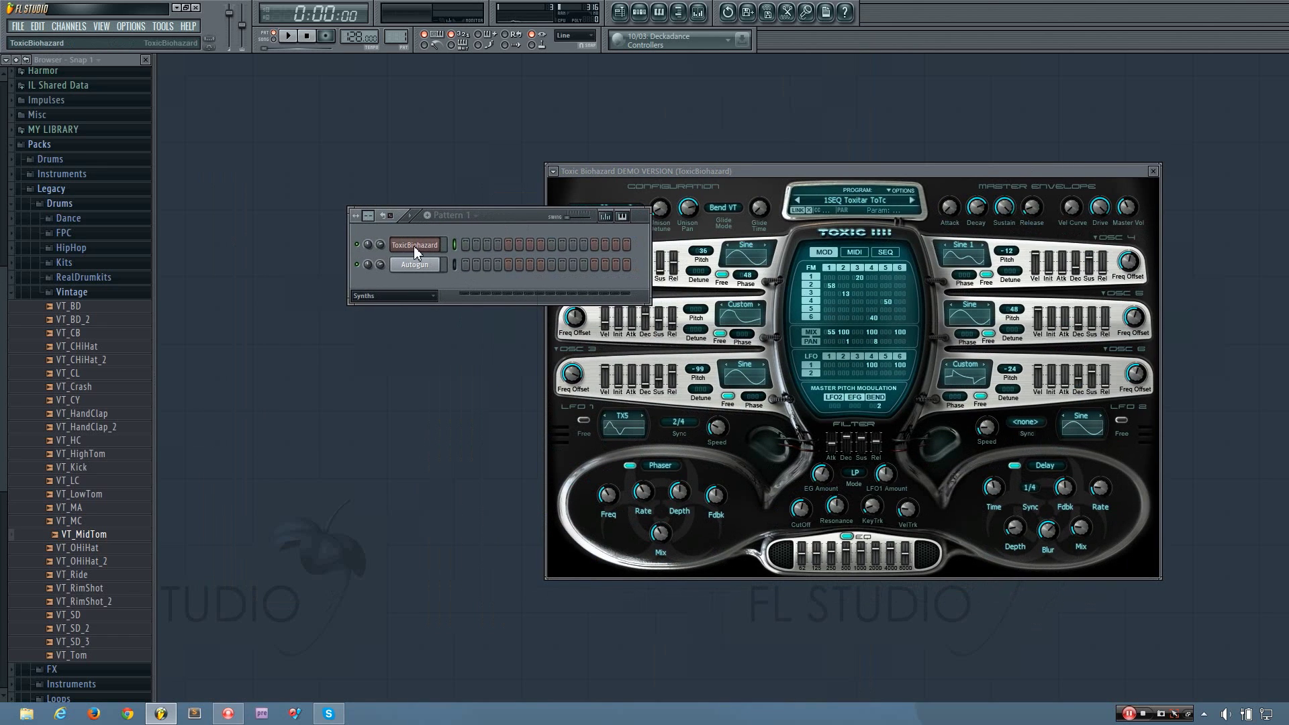
right_click(417, 251)
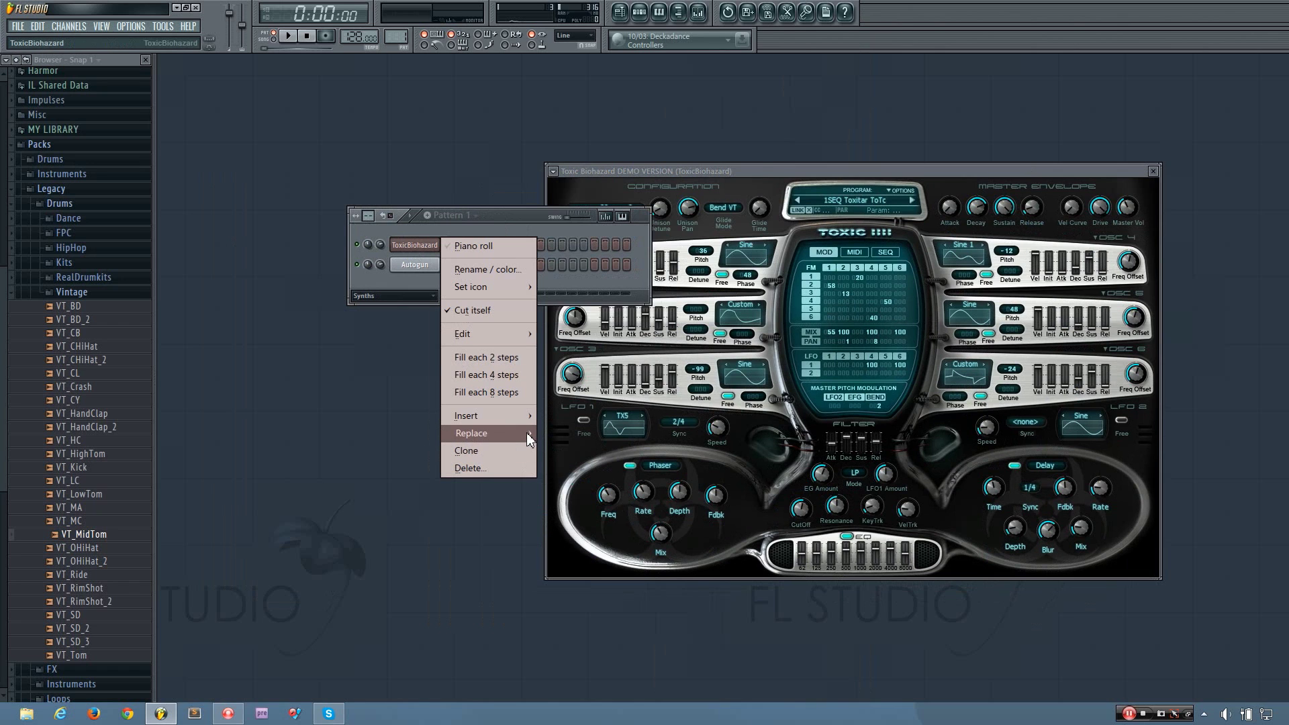
Replace the Toxic Biohazard channel with Sytrus and close the Sytrus window.
mouse_move(526, 433)
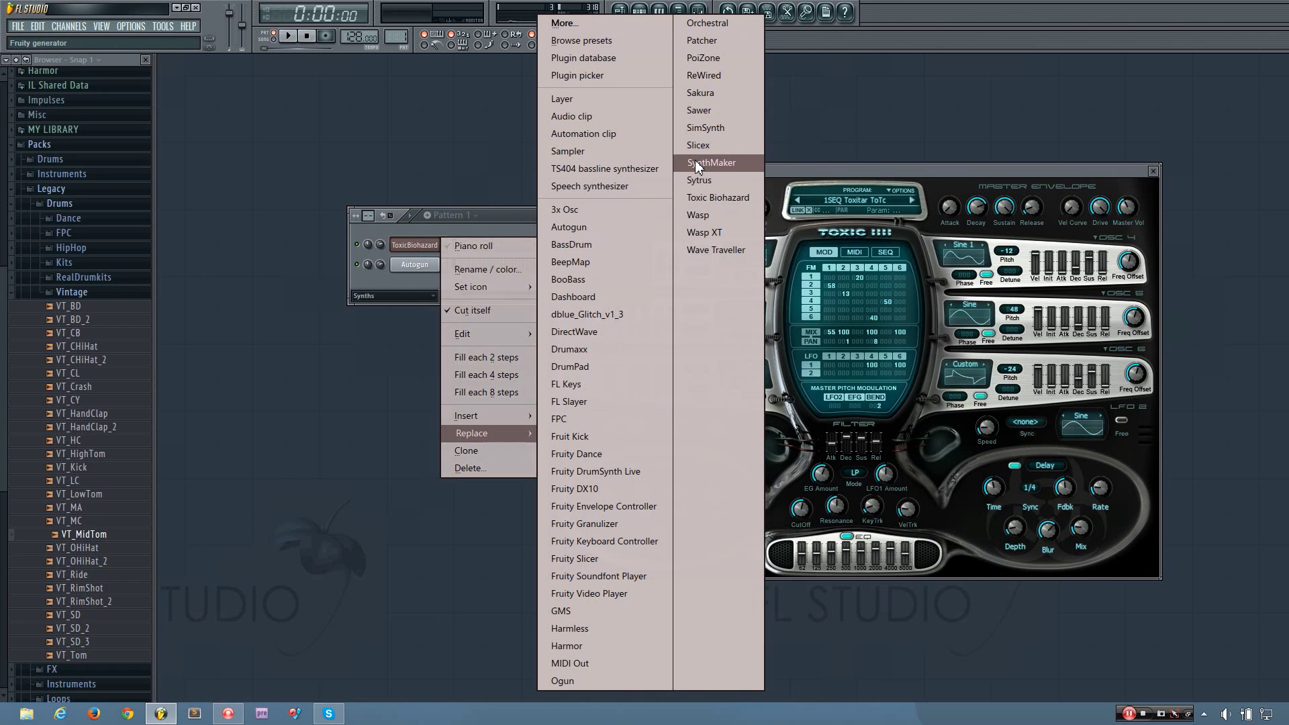
click(698, 180)
drag(732, 176, 648, 324)
key(Escape)
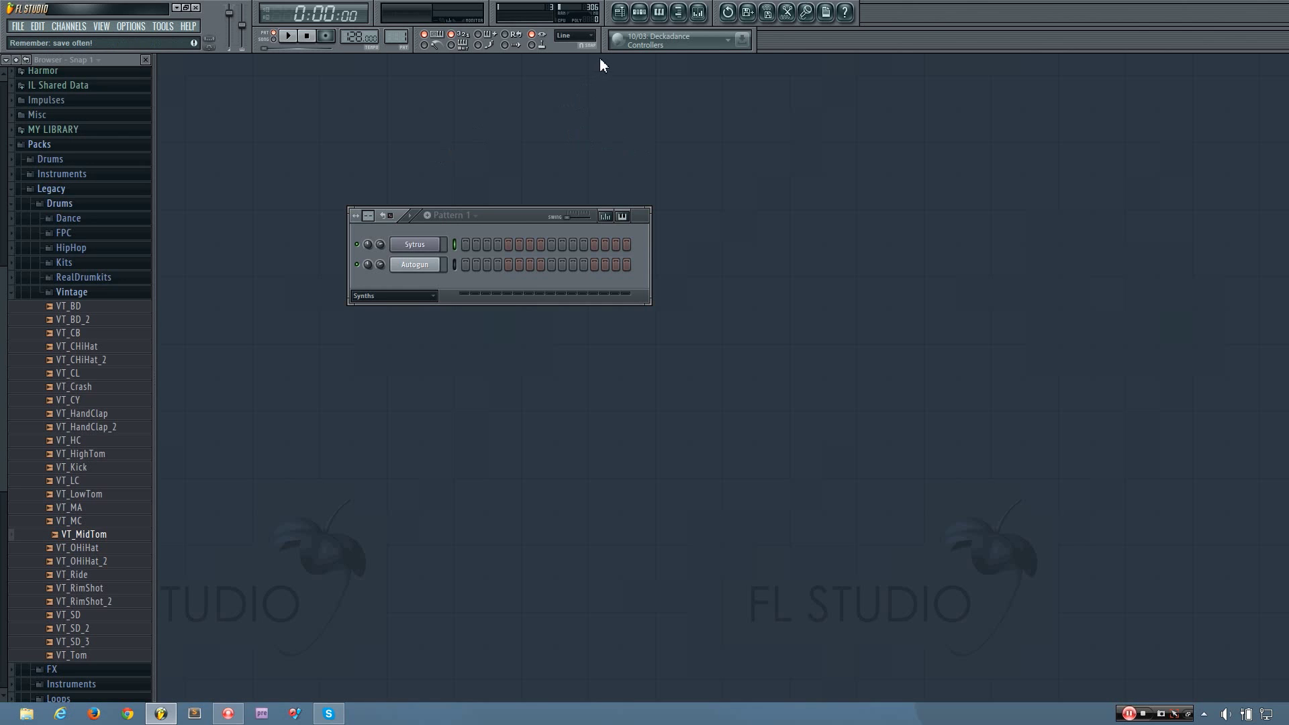
Add a Sytrus #2 channel from the plugin picker's Synthesizer category.
click(680, 13)
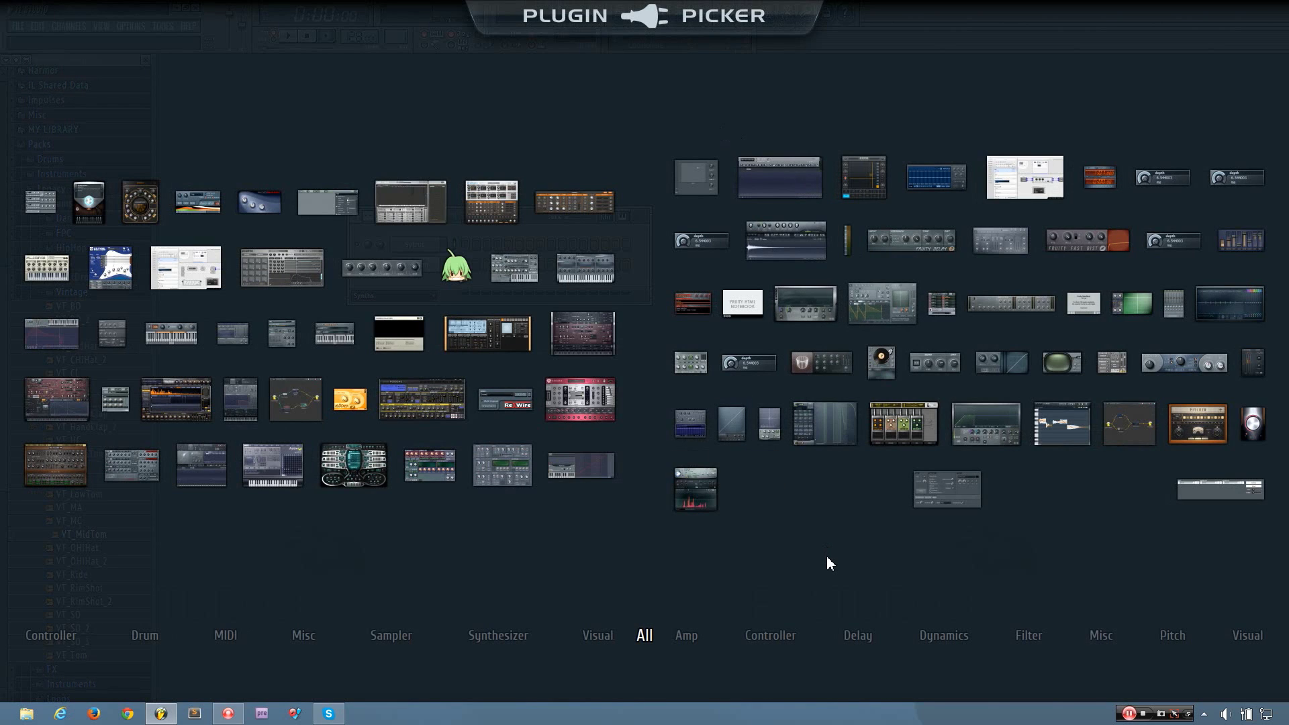
mouse_move(401, 636)
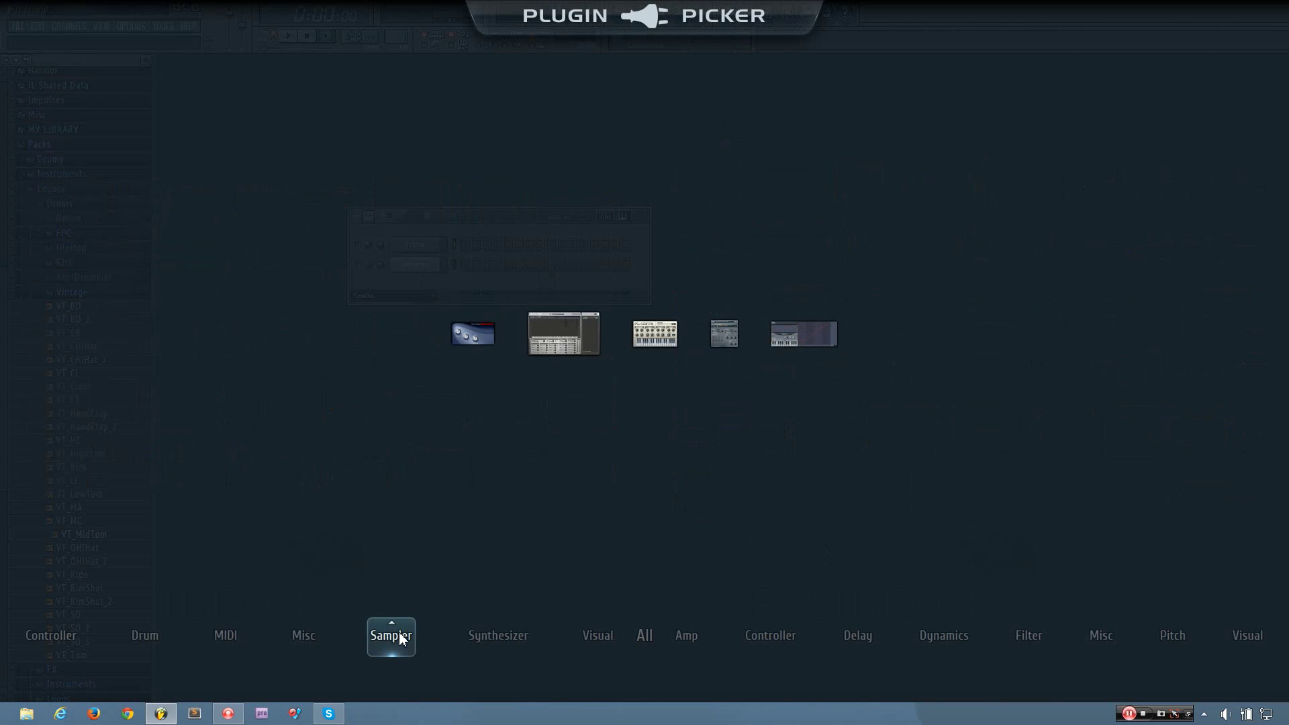
mouse_move(227, 644)
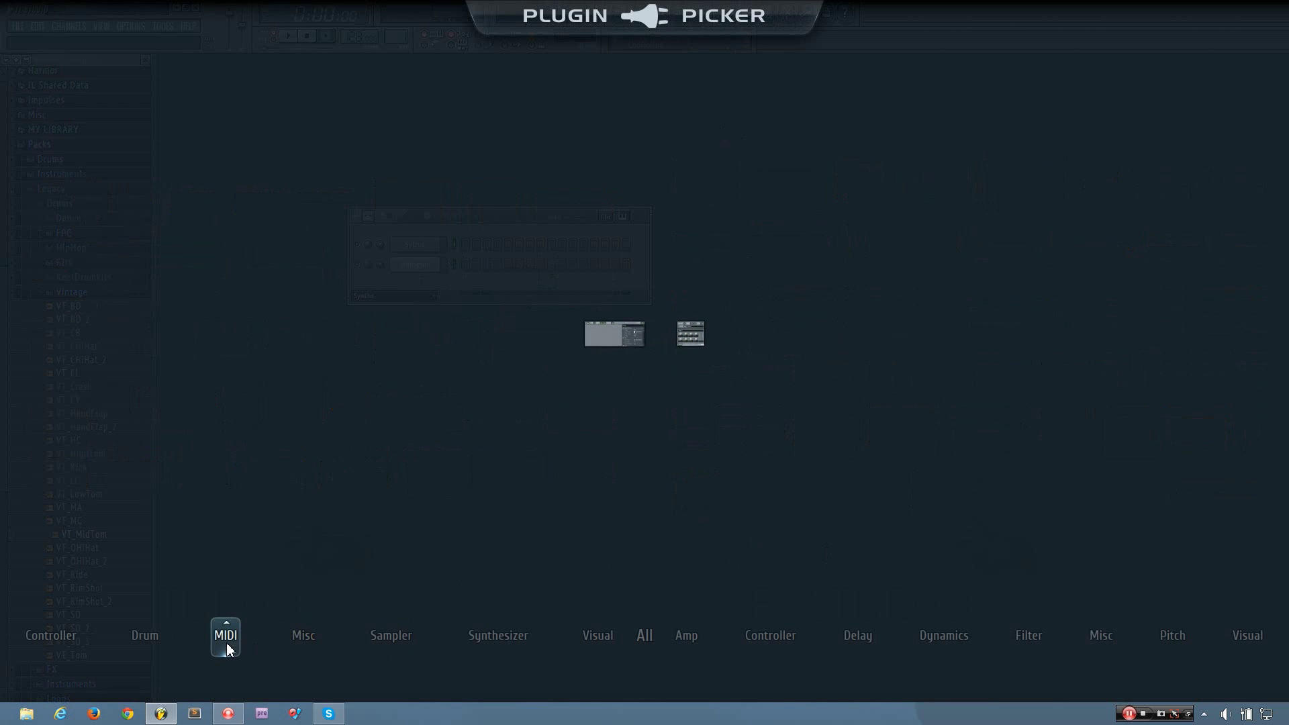
mouse_move(142, 650)
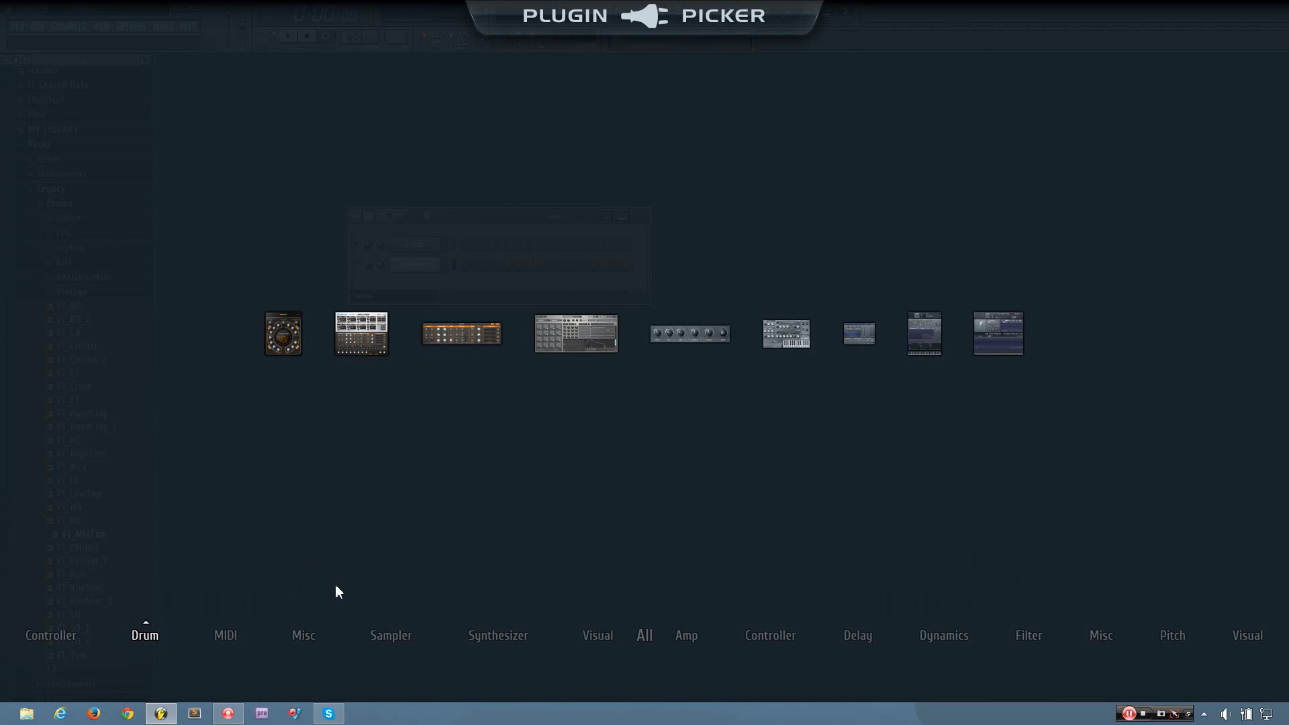
mouse_move(489, 635)
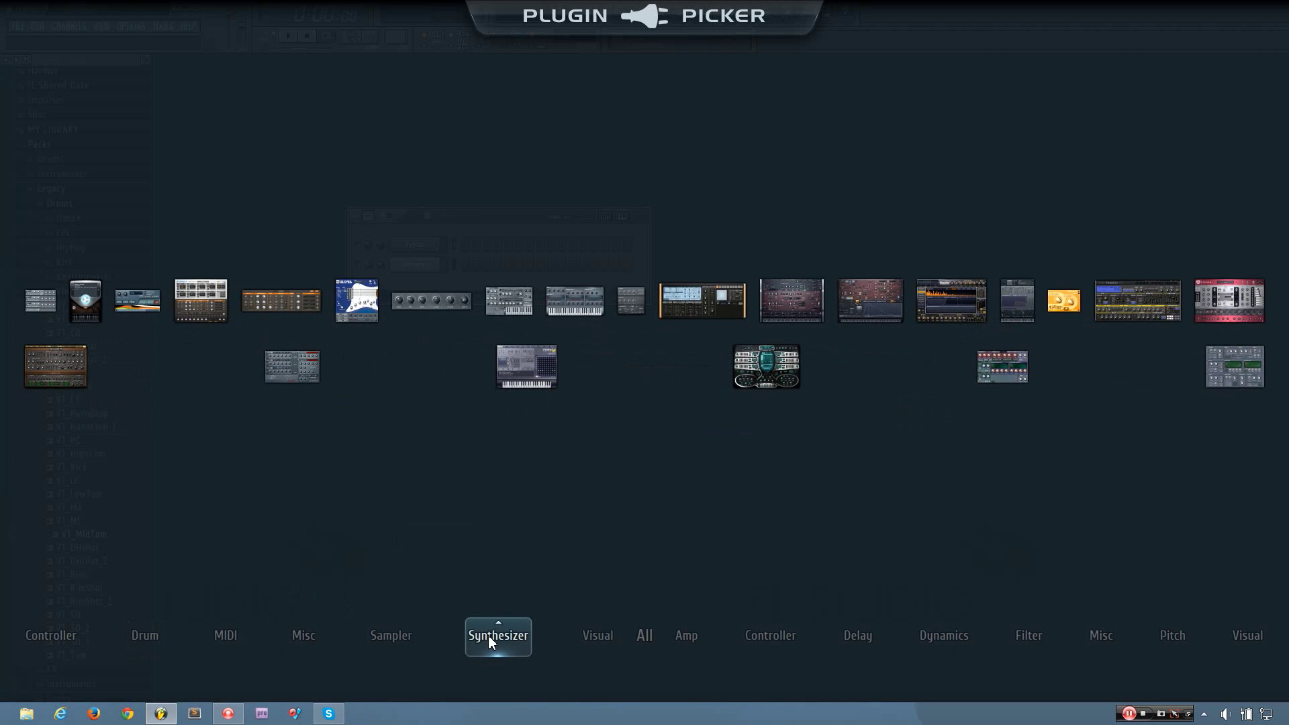
mouse_move(527, 375)
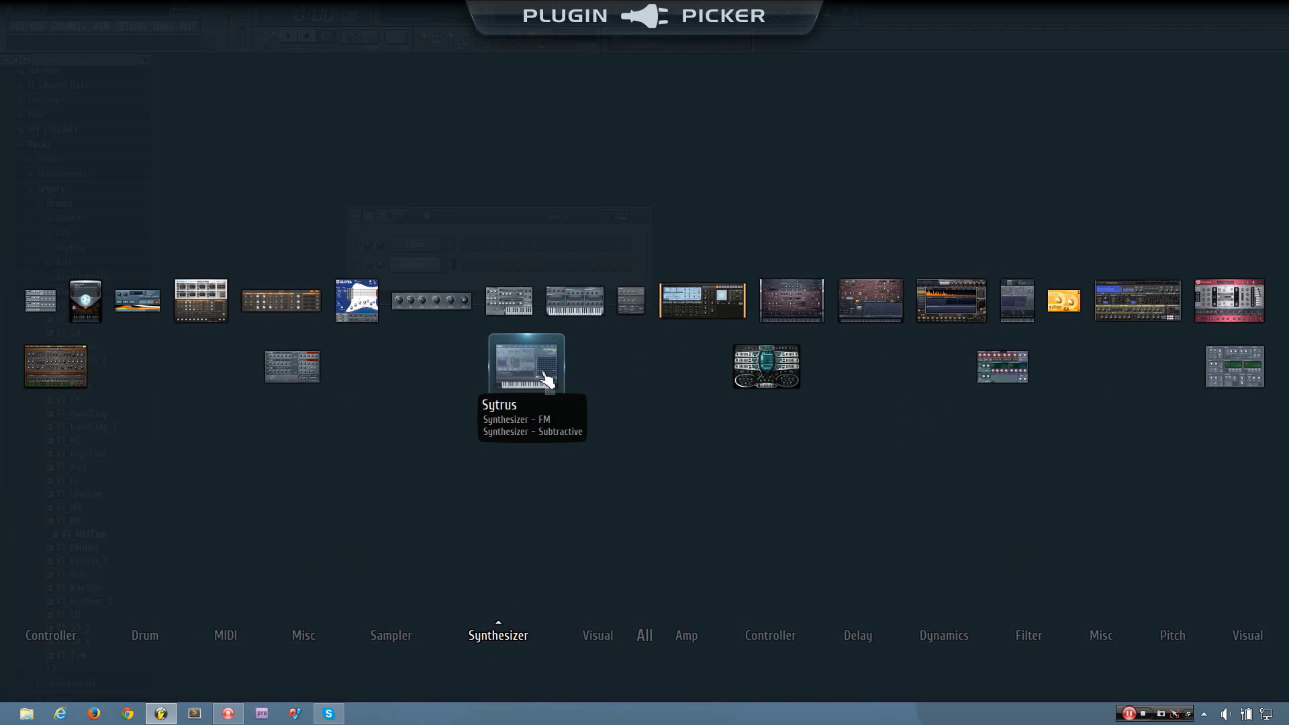
click(551, 378)
drag(550, 378, 415, 284)
Move Sytrus below Autogun and add Dubstep Pack 2's Roar Bass preset as a channel.
click(624, 214)
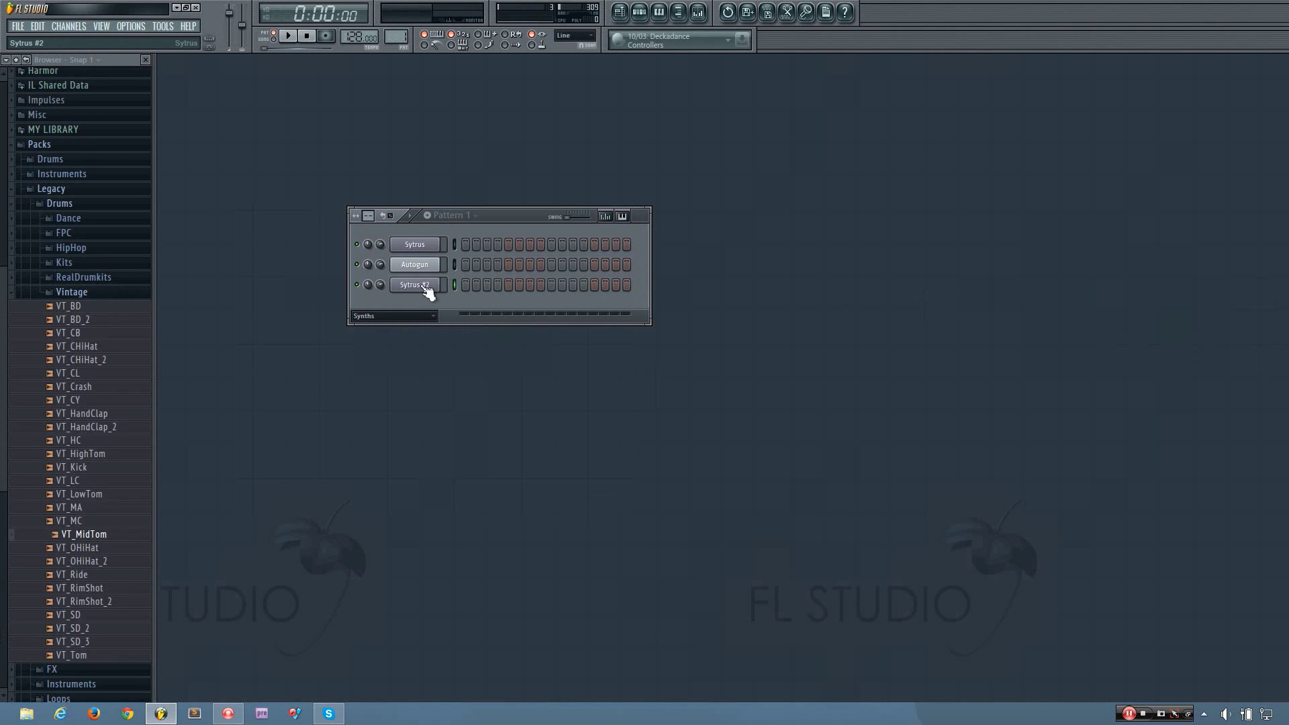
key(alt+Down)
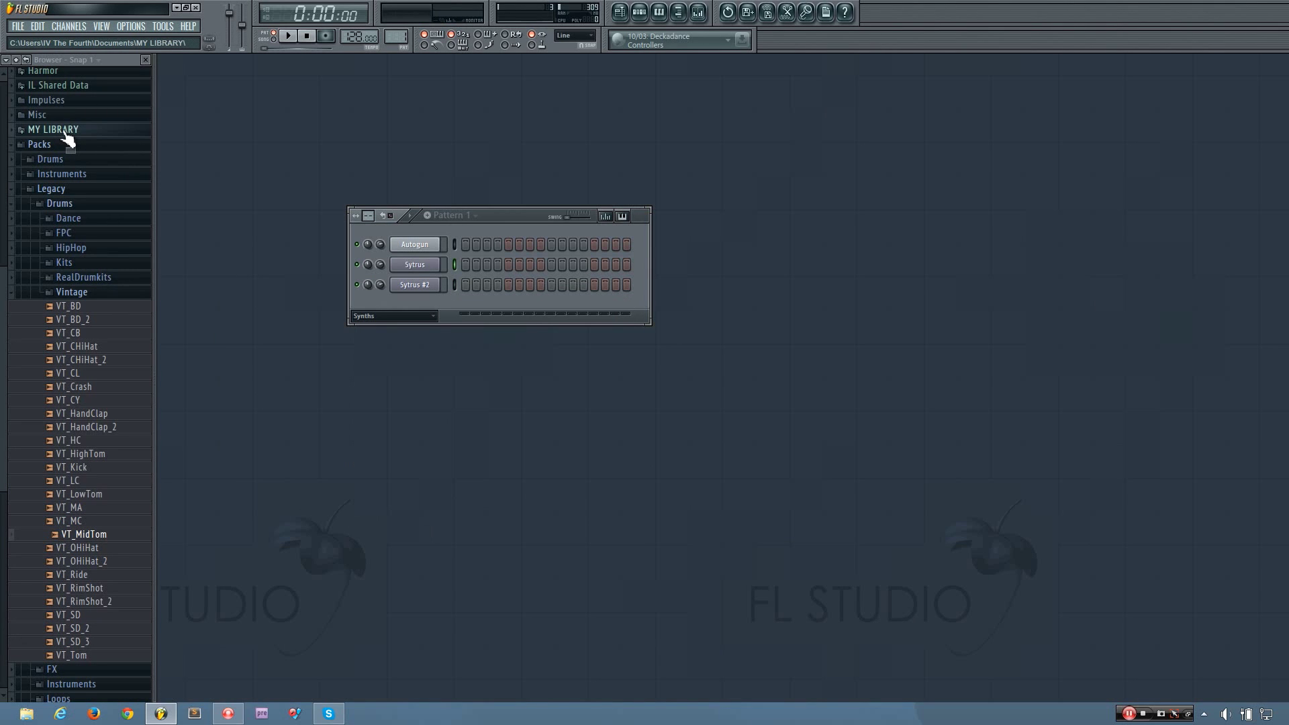
click(65, 131)
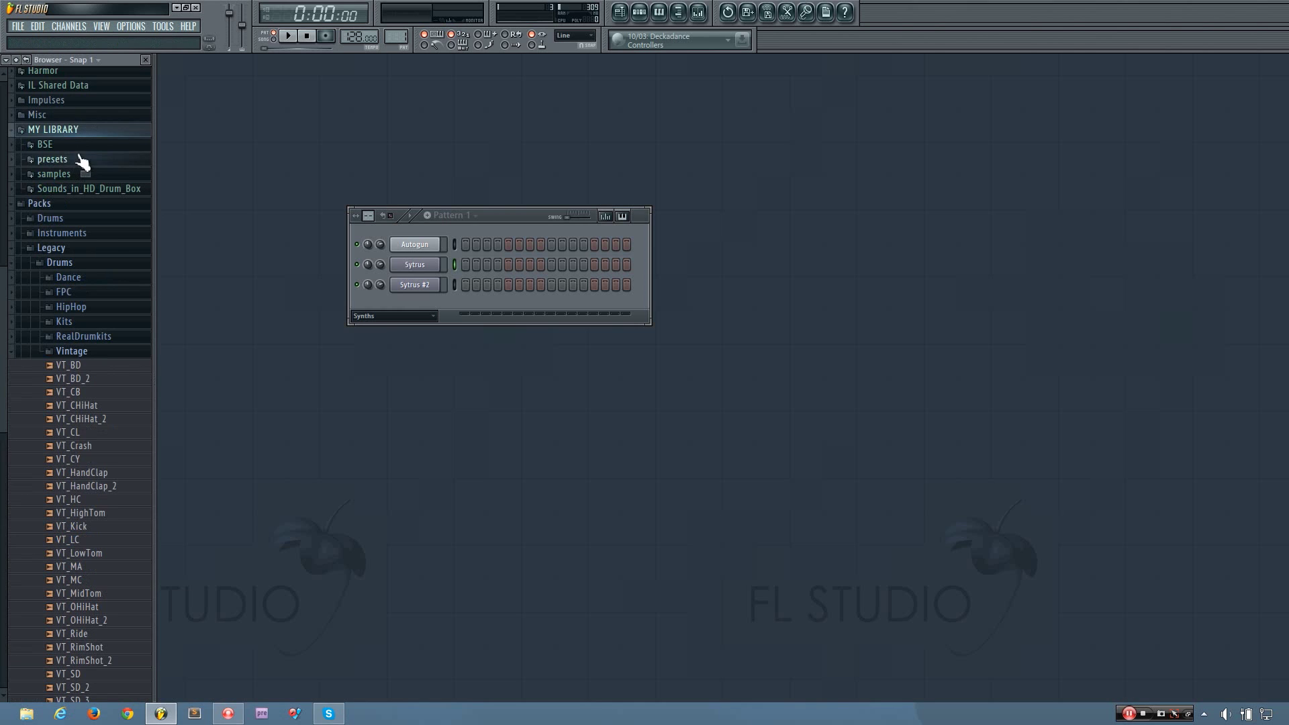
click(67, 144)
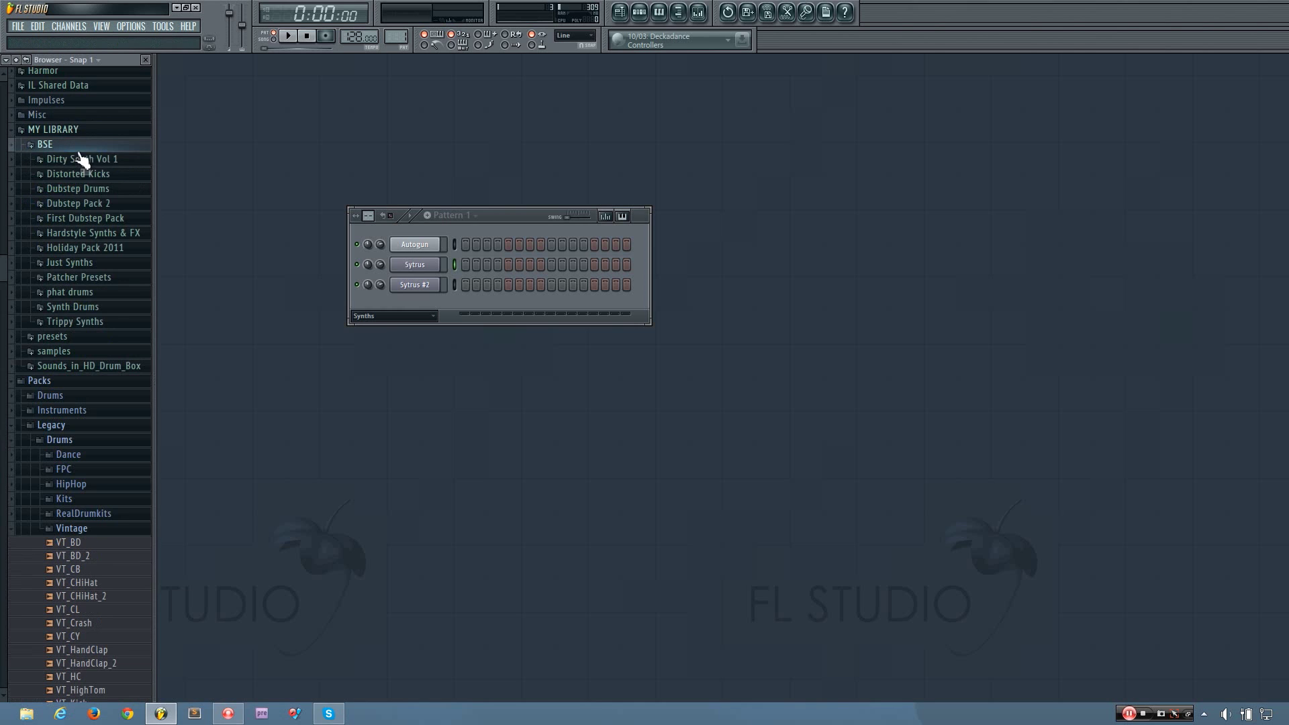
click(114, 205)
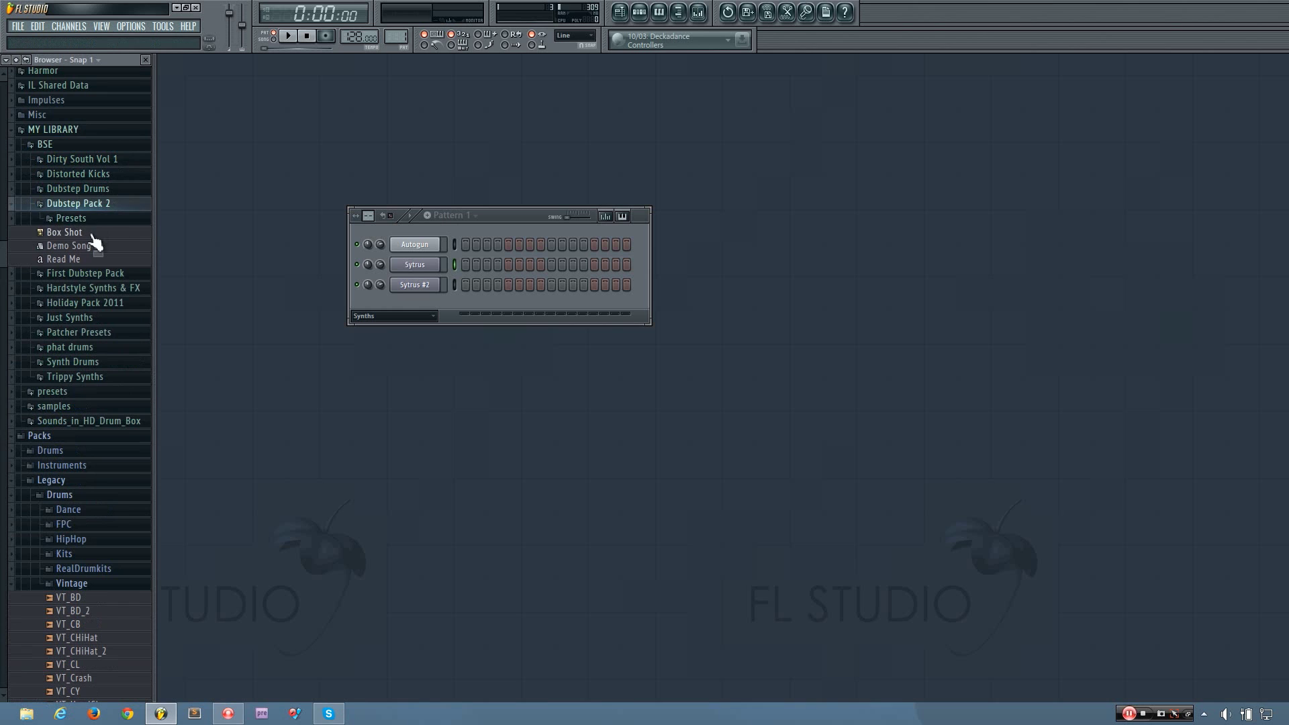
click(94, 219)
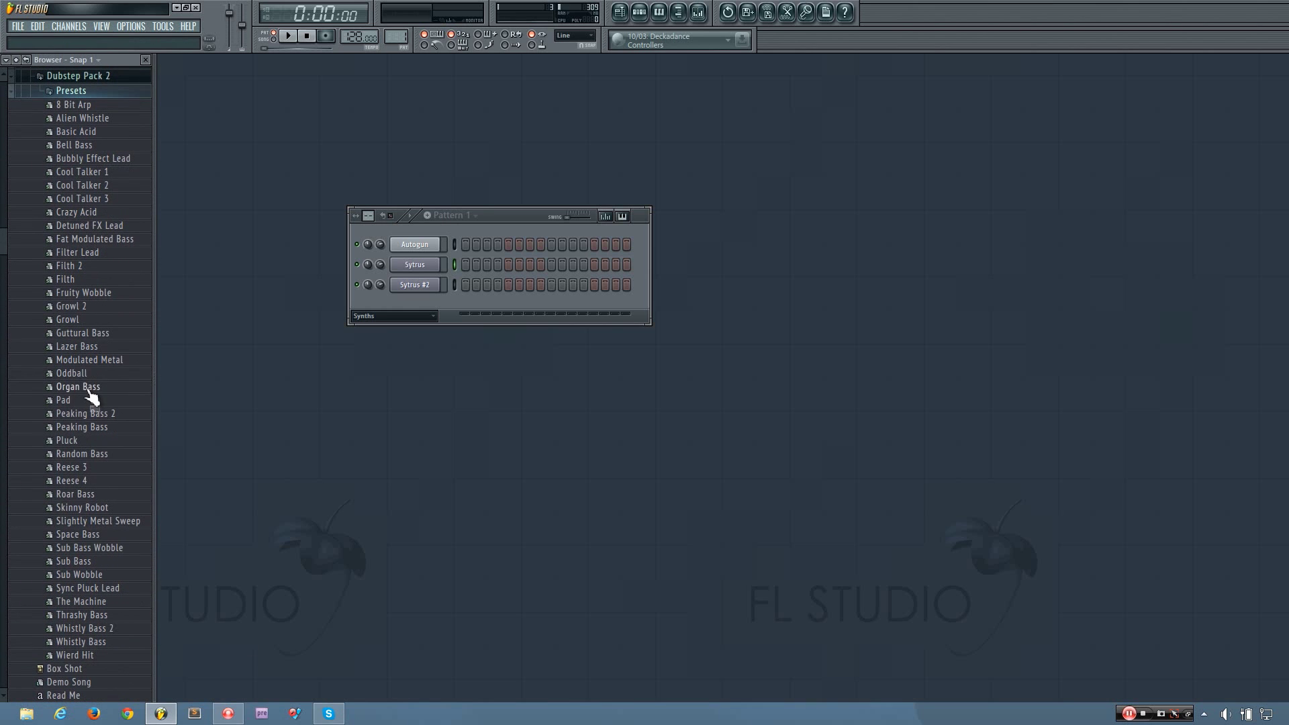
scroll(88, 403, up, 2)
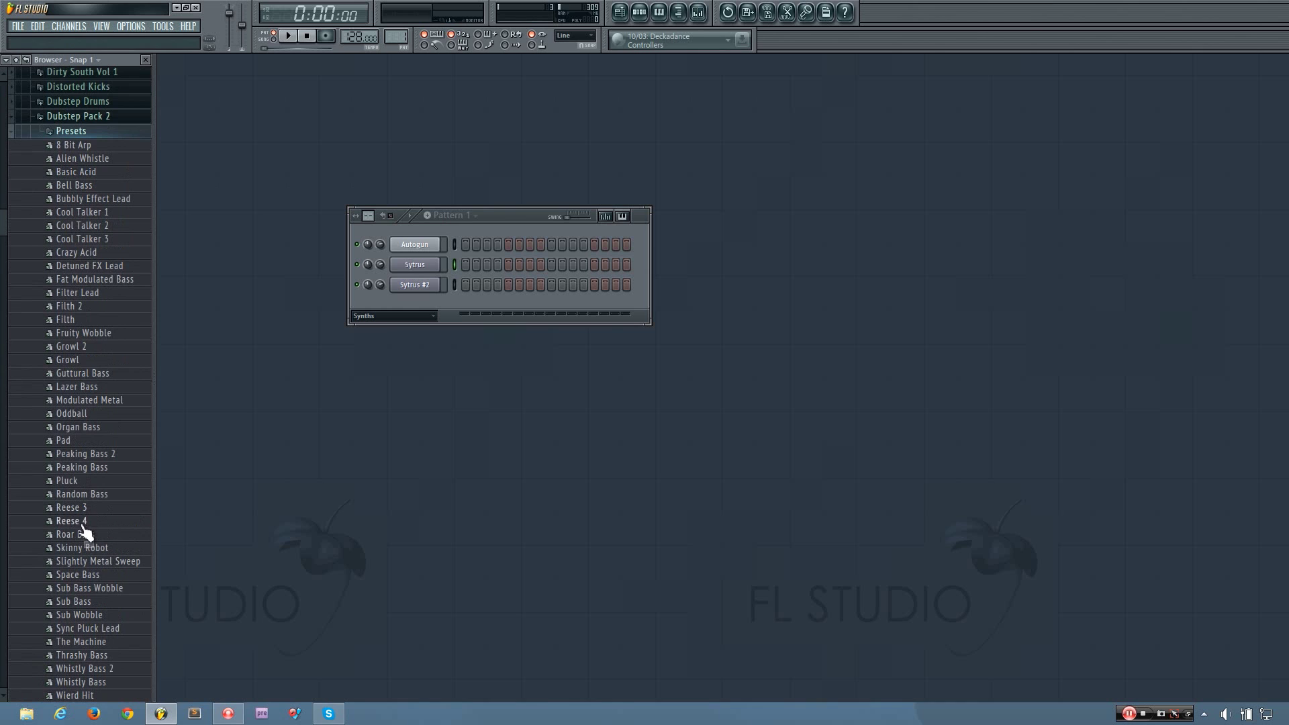
drag(94, 535, 430, 300)
Collapse the Dubstep Pack 2, BSE and MY LIBRARY browser folders again.
click(806, 266)
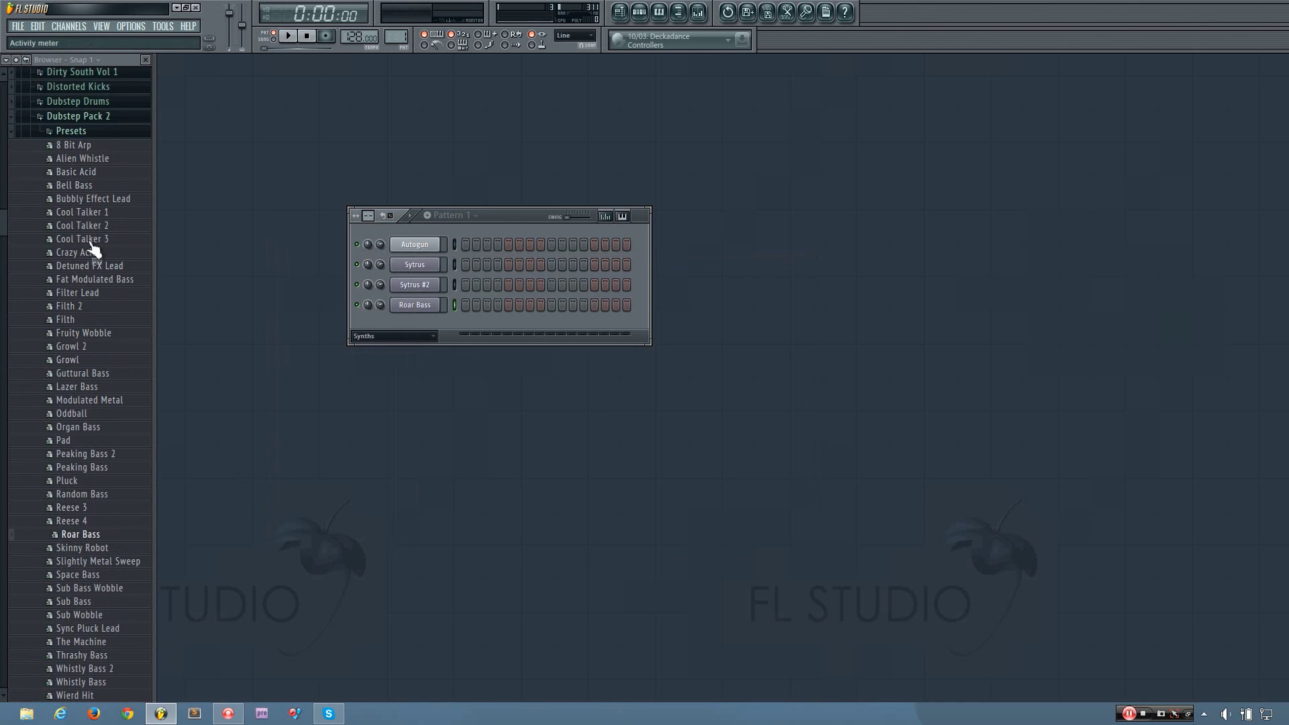
click(64, 134)
scroll(63, 135, up, 2)
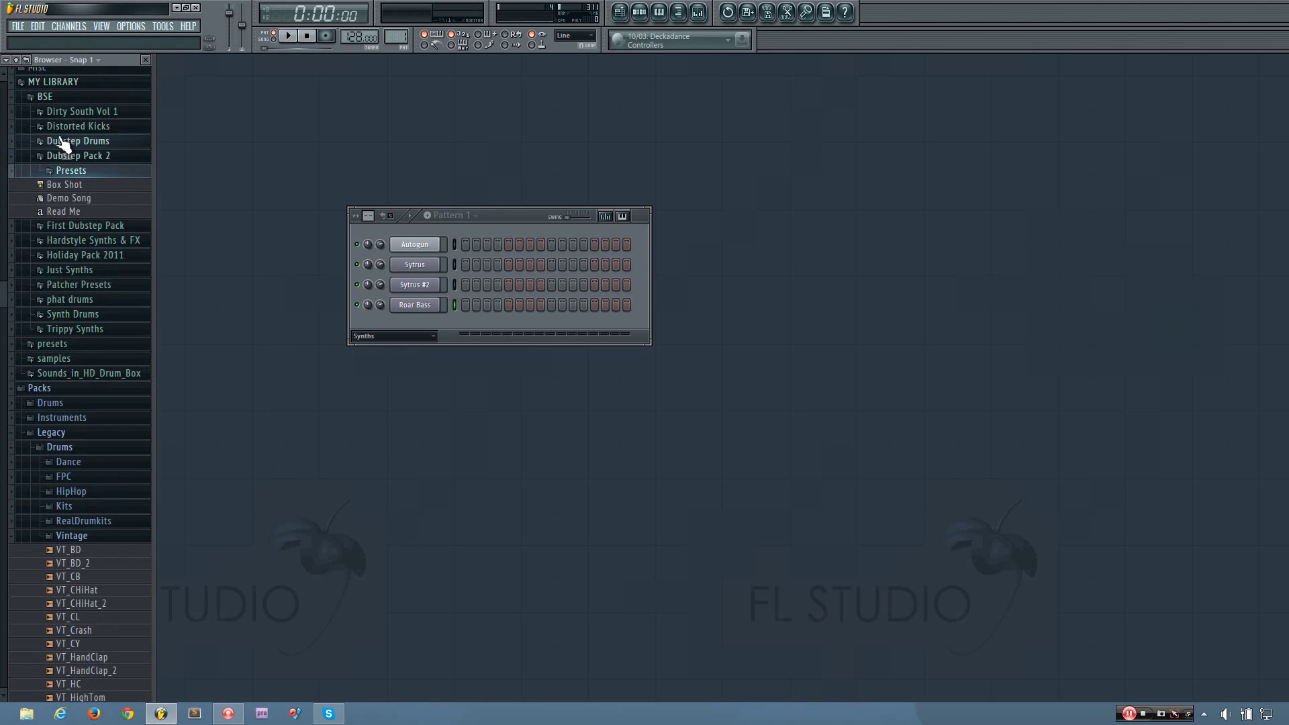
click(59, 100)
click(69, 88)
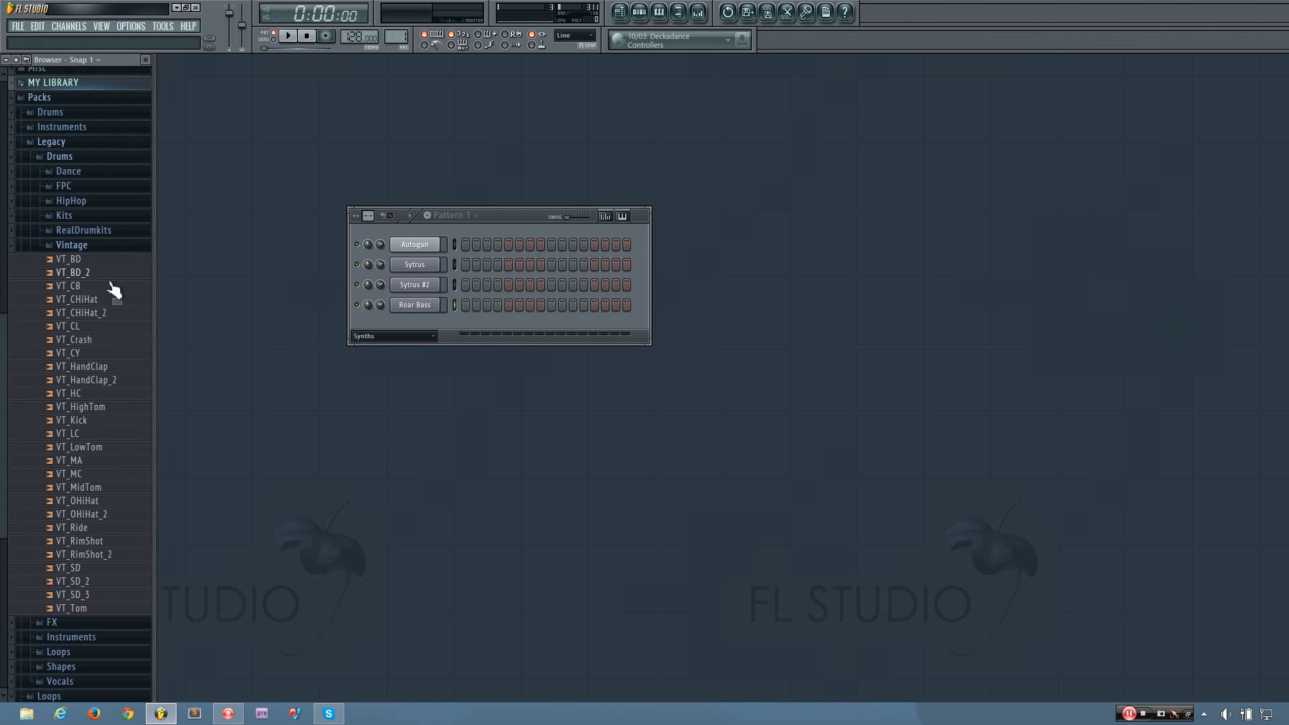
Delete the Roar Bass channel from the Synths rack and confirm.
right_click(430, 307)
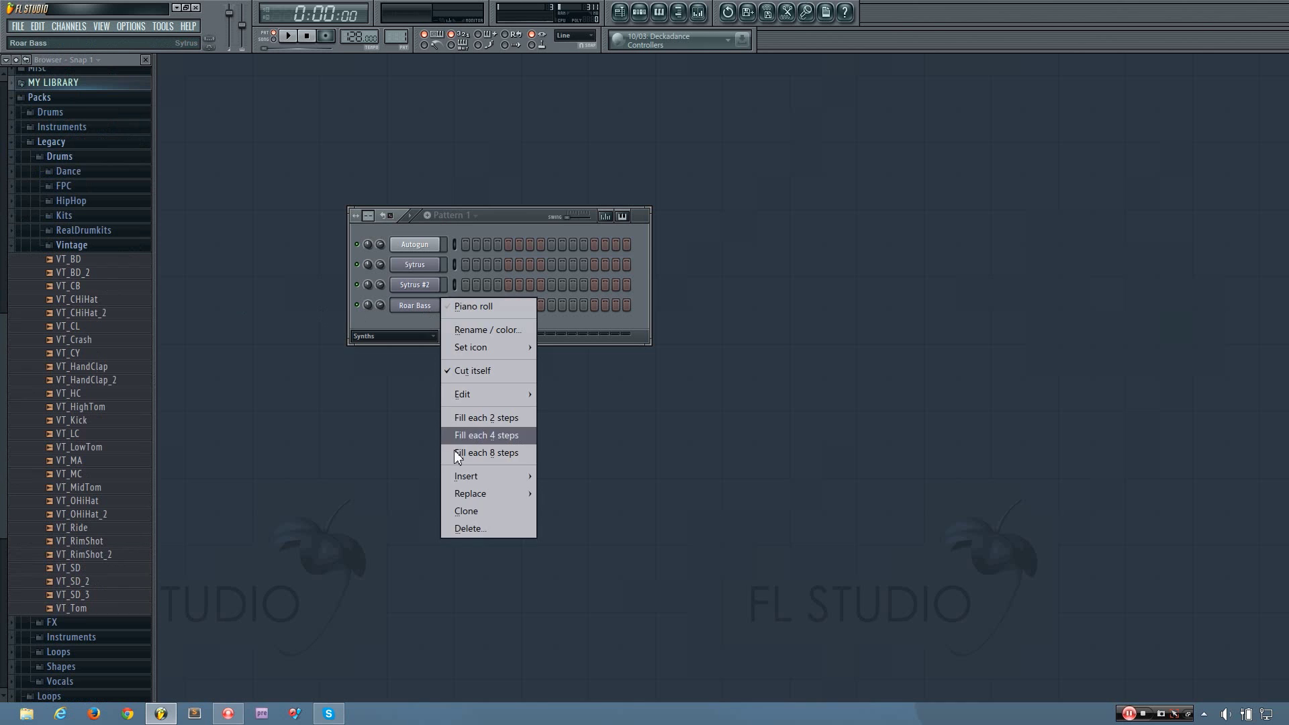
click(493, 527)
click(708, 396)
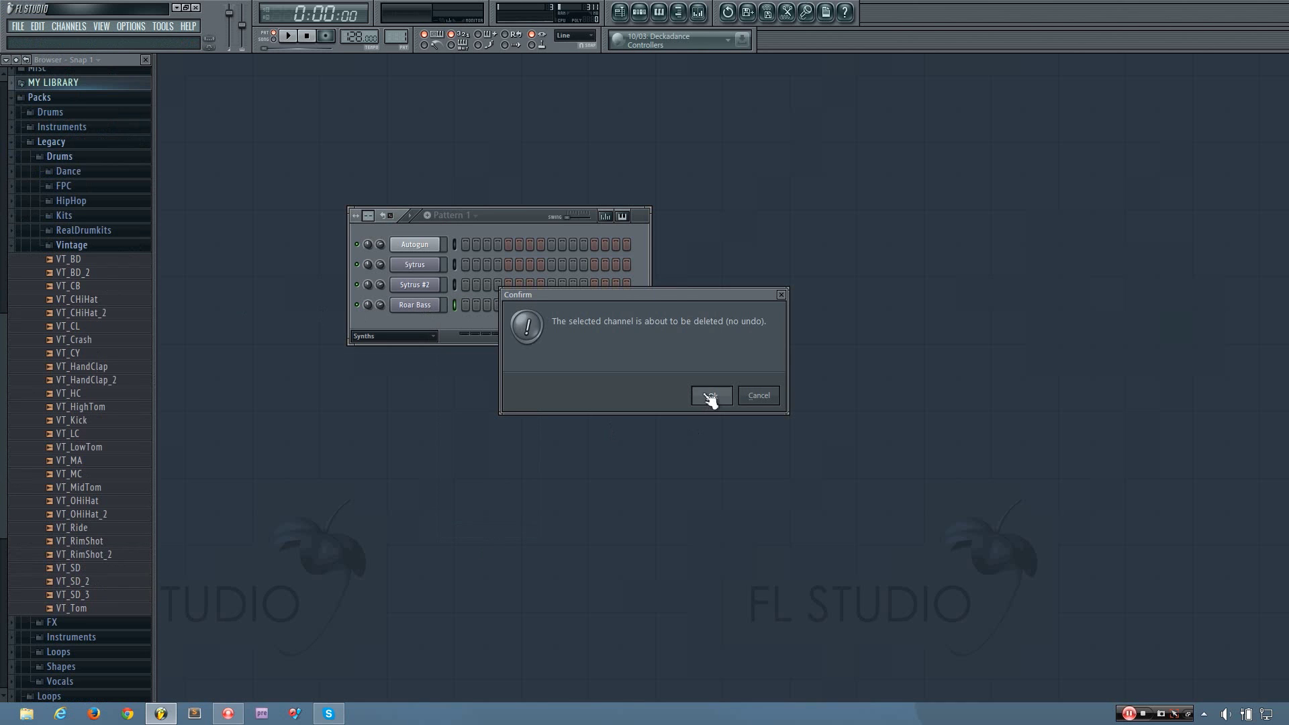